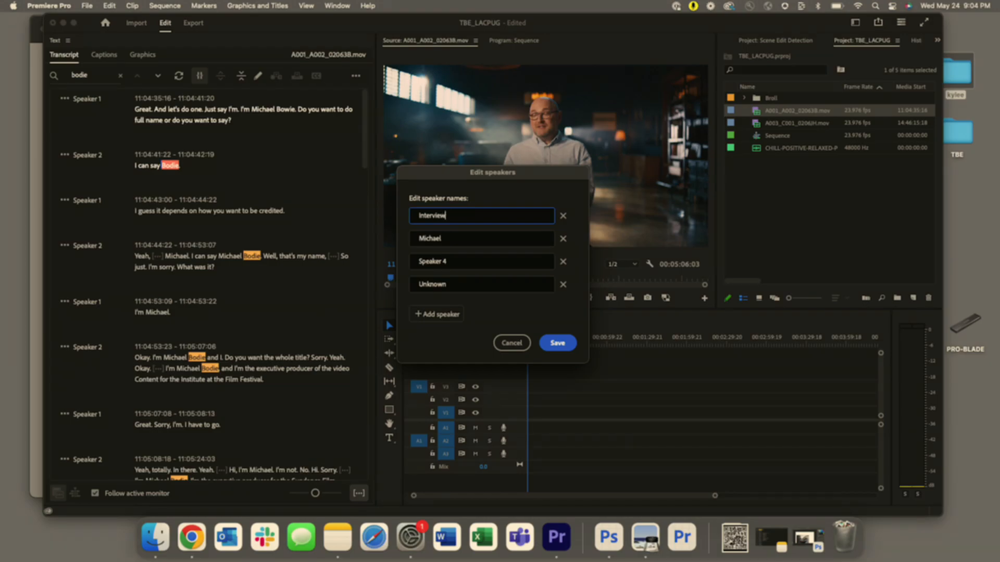
# - Rename the third and fourth speakers as AC1 and AC2, and save the speaker names to the transcript
pyautogui.click(449, 262)
pyautogui.tripleClick(449, 262)
pyautogui.write('AC1')
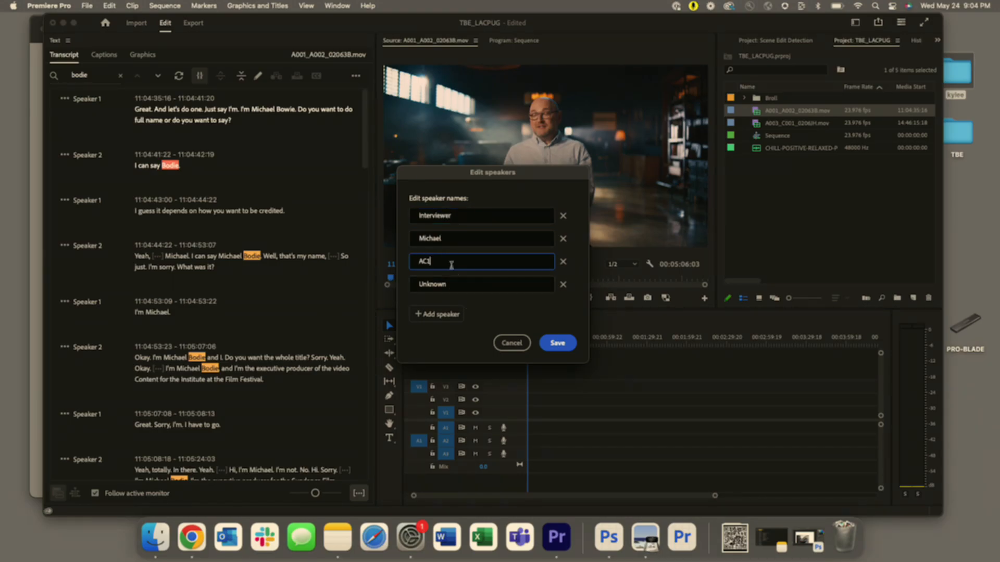
pyautogui.click(465, 286)
pyautogui.tripleClick(444, 282)
pyautogui.write('AC2')
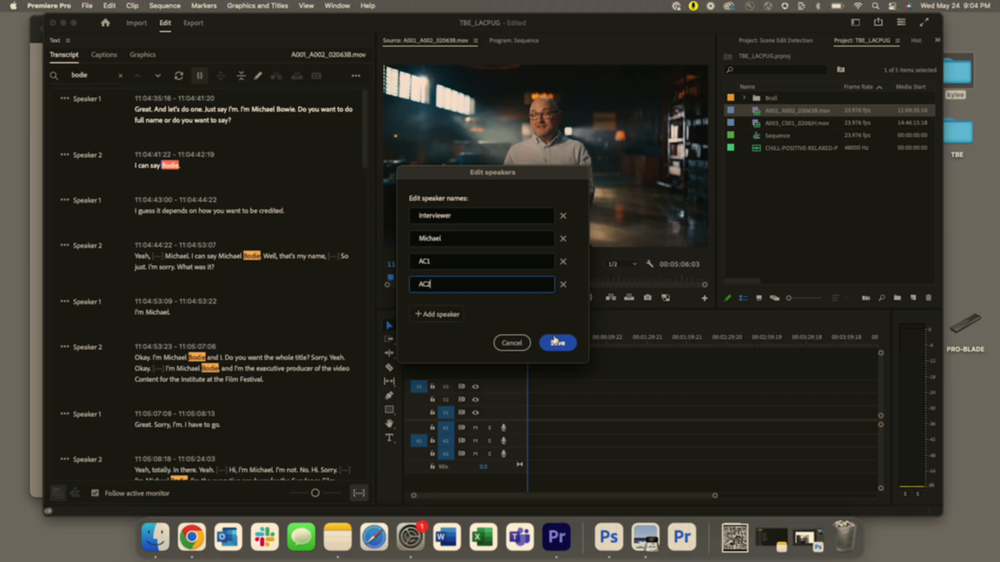
pyautogui.click(558, 343)
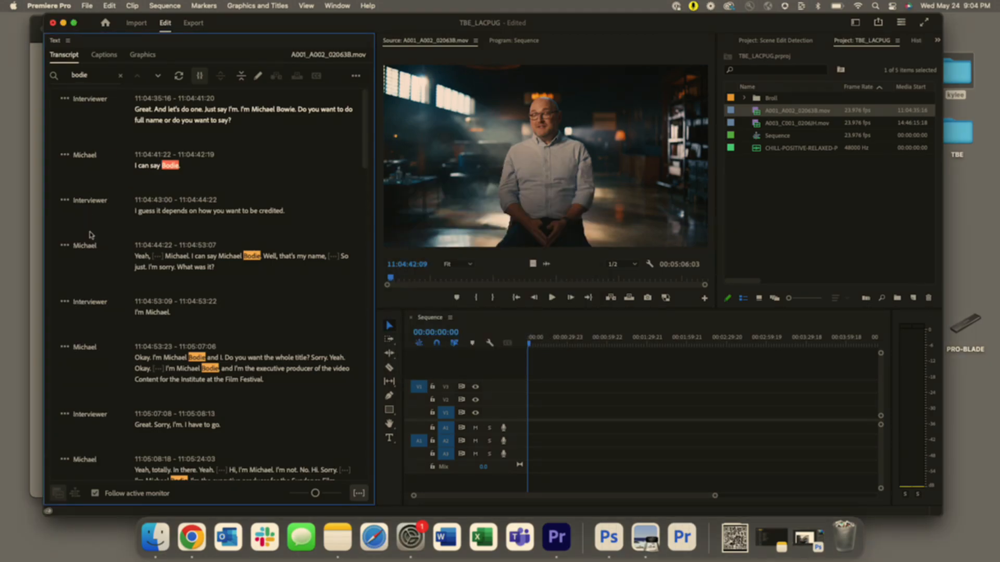
pyautogui.scroll(-10, 78, 247)
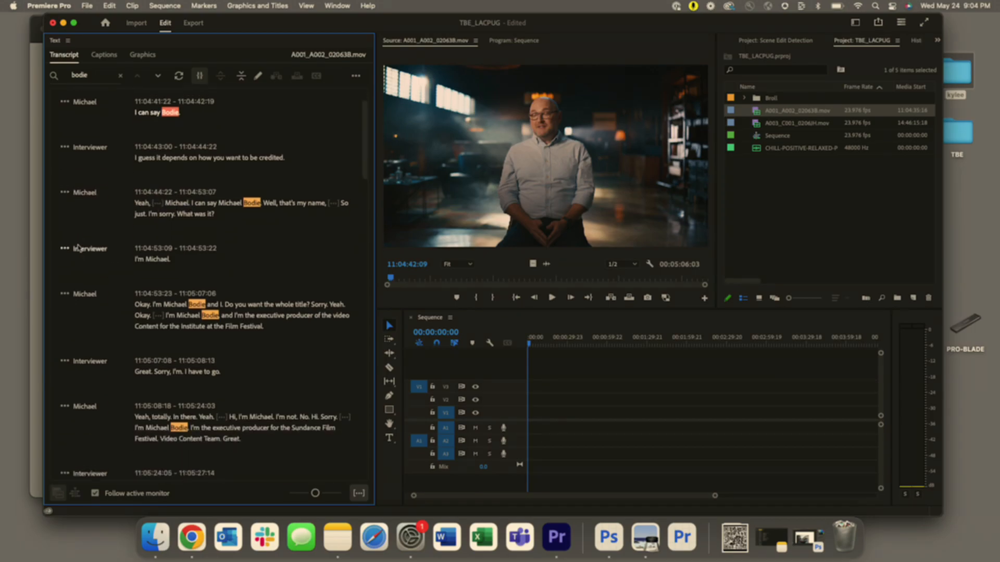
pyautogui.scroll(10, 78, 247)
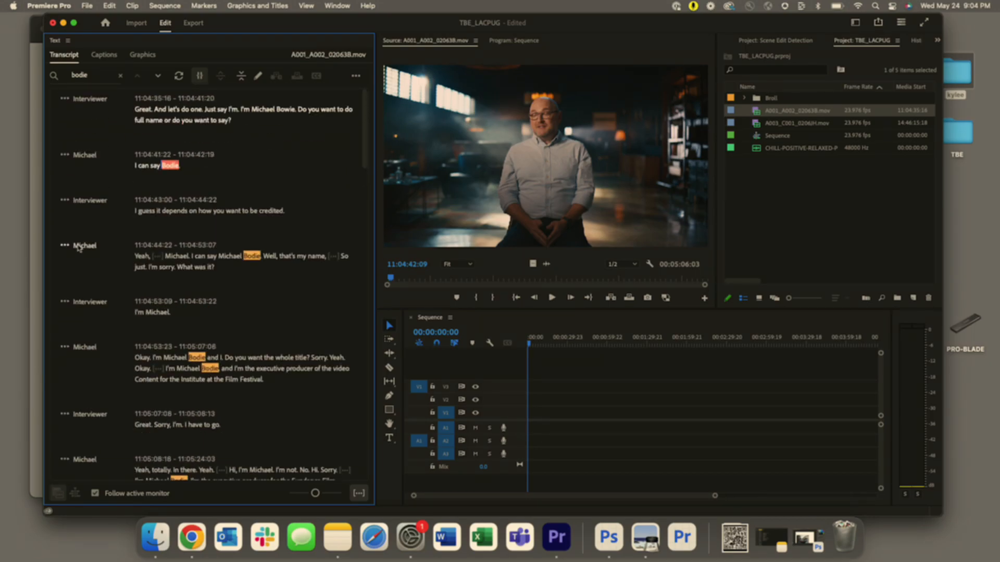
# - Search the transcript for the interviewee's surname and play the source clip from two of the matching passages
pyautogui.click(120, 77)
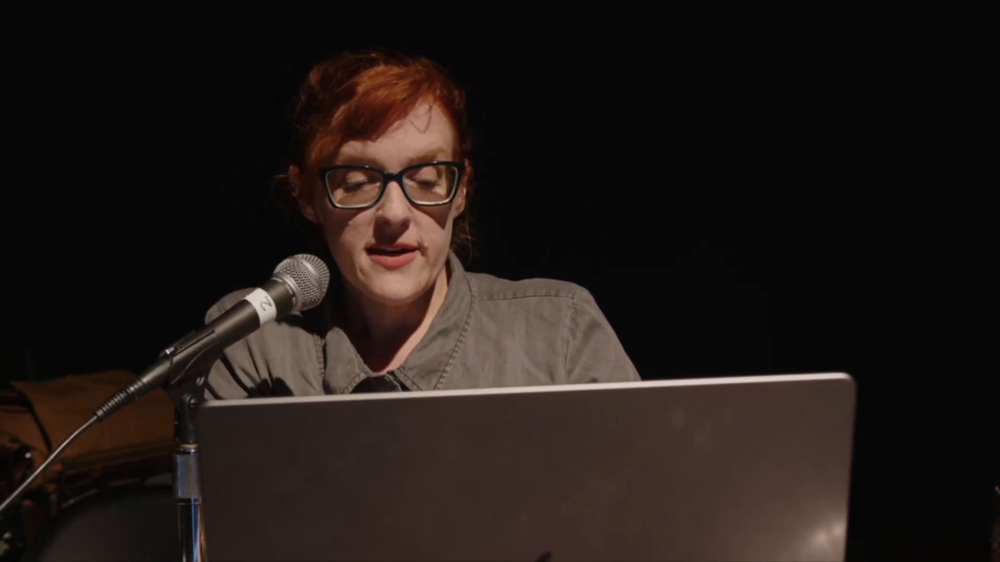
pyautogui.write('bodie')
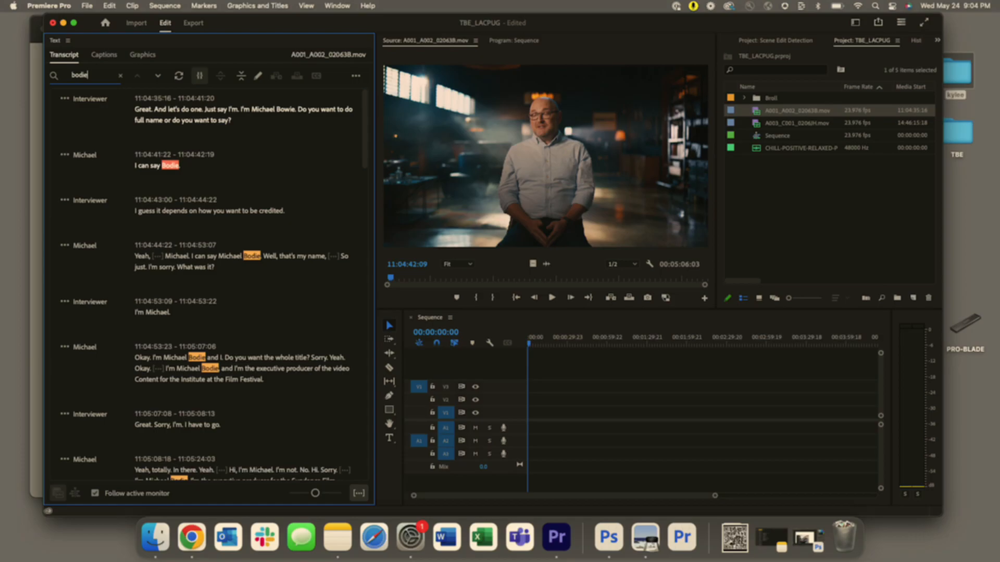
pyautogui.scroll(-3, 166, 218)
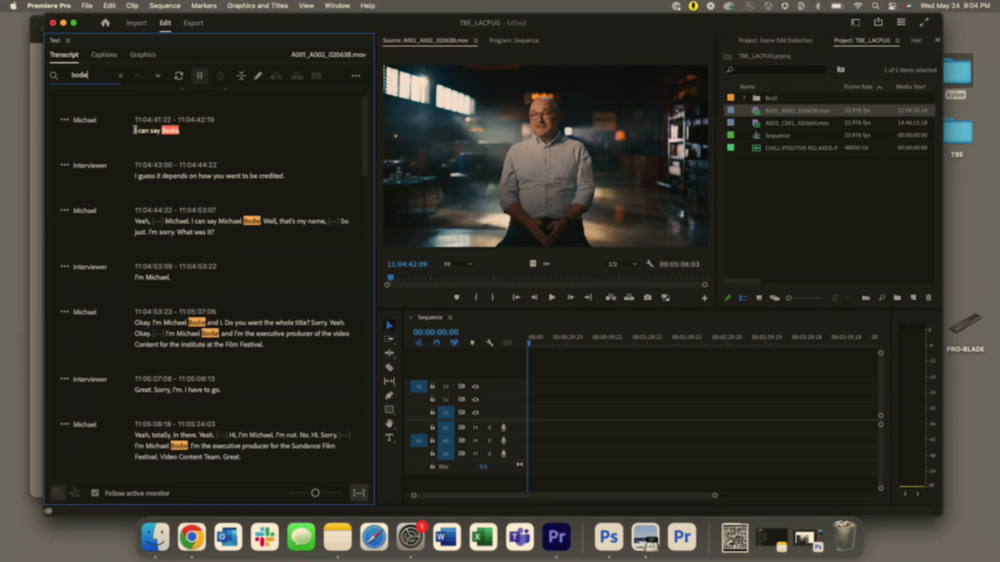
pyautogui.doubleClick(177, 221)
pyautogui.press('space')
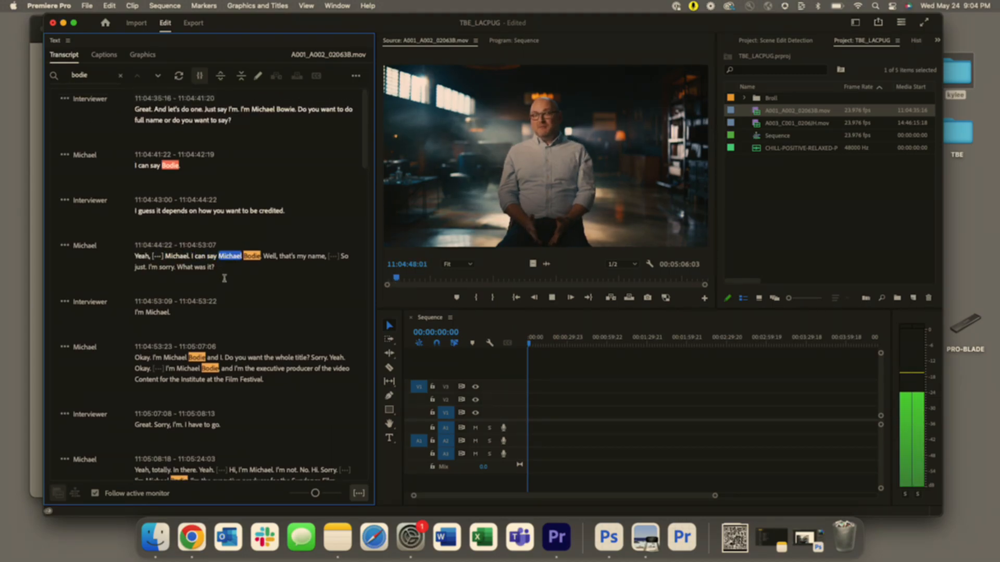
pyautogui.press('space')
pyautogui.click(149, 357)
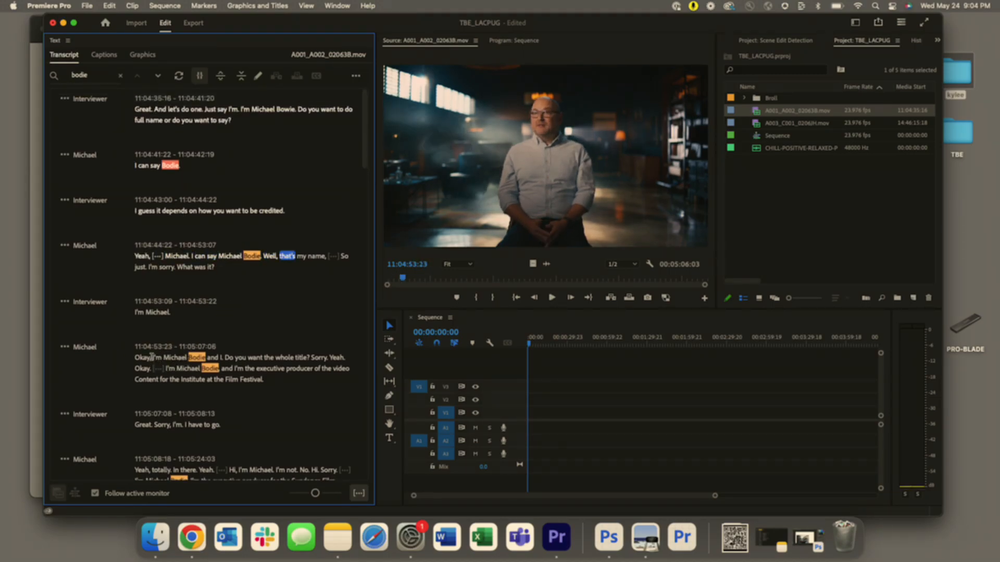
pyautogui.press('space')
pyautogui.press('space')
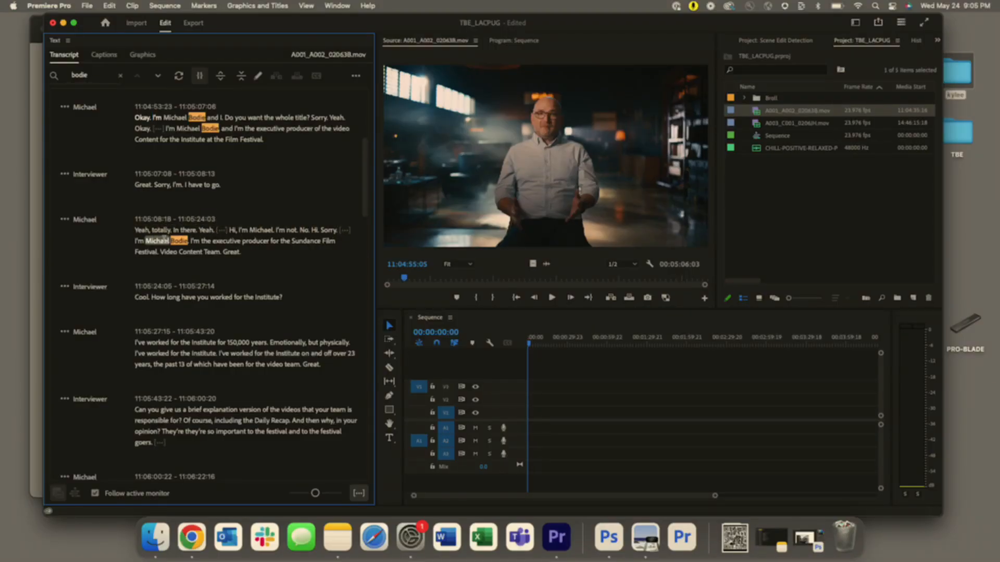
# - Select the executive producer's self-introduction in the transcript, and patch the source video to V1 after a trial insert that is deleted
pyautogui.moveTo(136, 241); pyautogui.dragTo(221, 252)
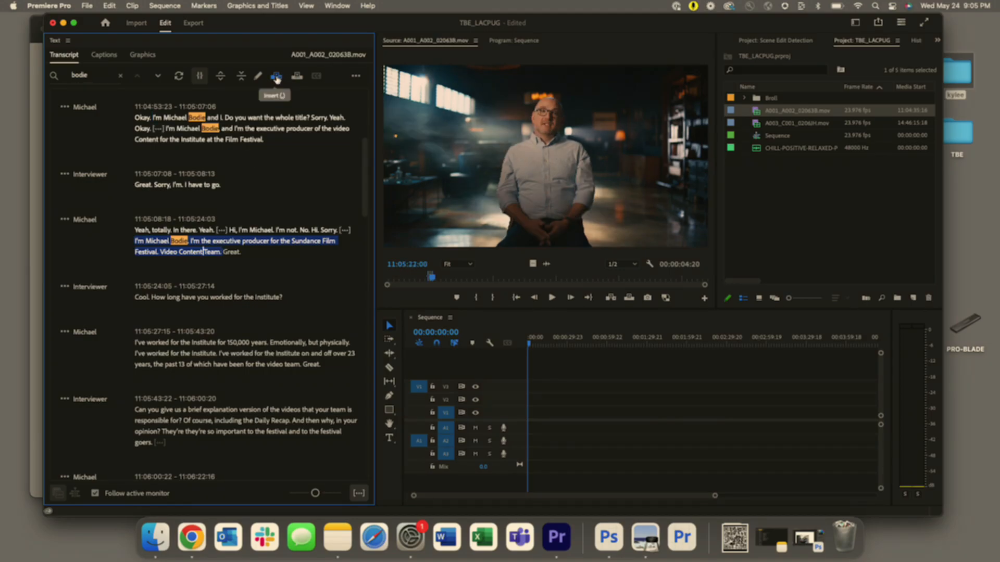
pyautogui.click(276, 77)
pyautogui.moveTo(419, 391); pyautogui.dragTo(419, 414)
pyautogui.moveTo(549, 384); pyautogui.dragTo(530, 462)
pyautogui.press('Delete')
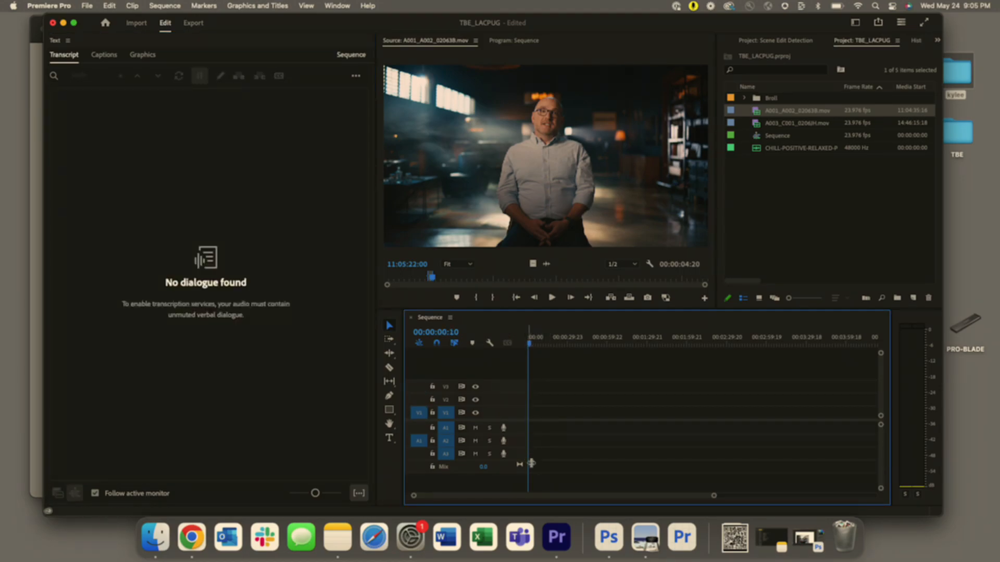
# - Patch the source audio to A1 and insert the marked self-introduction from A001_A002_02063B.mov into the sequence
pyautogui.click(756, 112)
pyautogui.moveTo(420, 440); pyautogui.dragTo(423, 424)
pyautogui.doubleClick(772, 113)
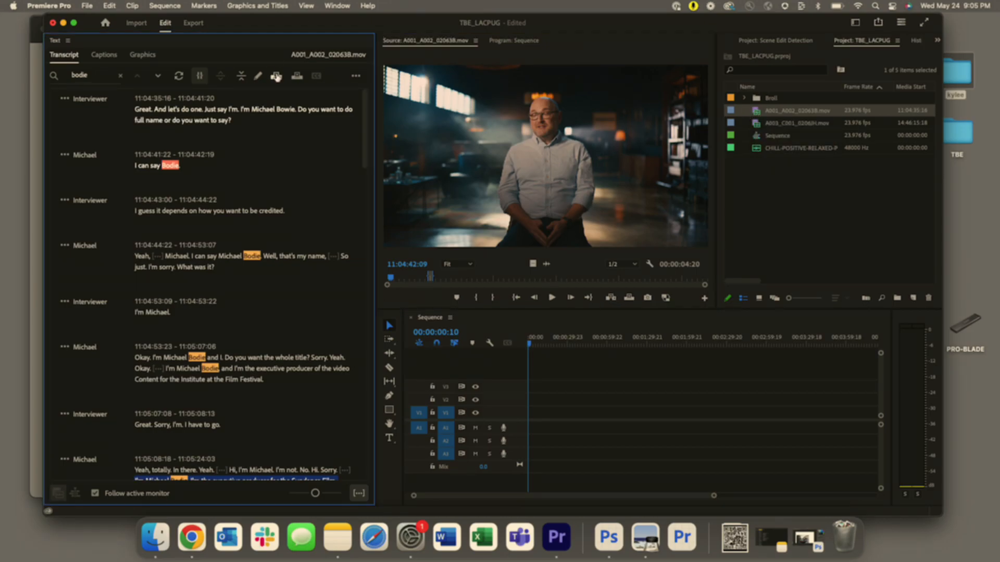
pyautogui.click(277, 77)
# - Move the inserted interview clip to the very start of the sequence
pyautogui.click(613, 378)
pyautogui.press('=')
pyautogui.press('=')
pyautogui.press('=')
pyautogui.click(593, 413)
pyautogui.moveTo(594, 414); pyautogui.dragTo(585, 414)
pyautogui.click(571, 395)
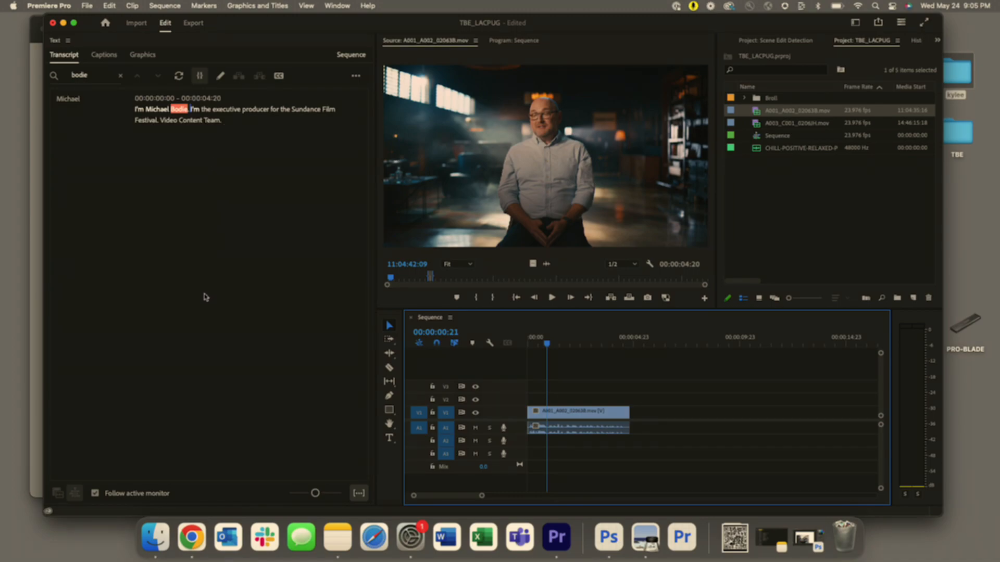
# - Compare the transcript of the source clip A001_A002_02063B.mov with the transcript of the sequence
pyautogui.doubleClick(756, 112)
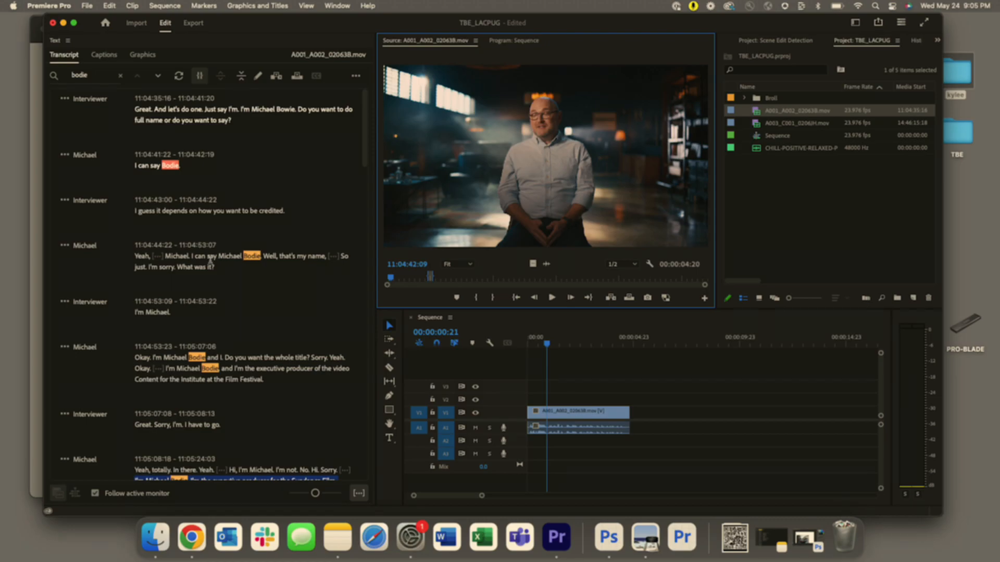
pyautogui.click(595, 365)
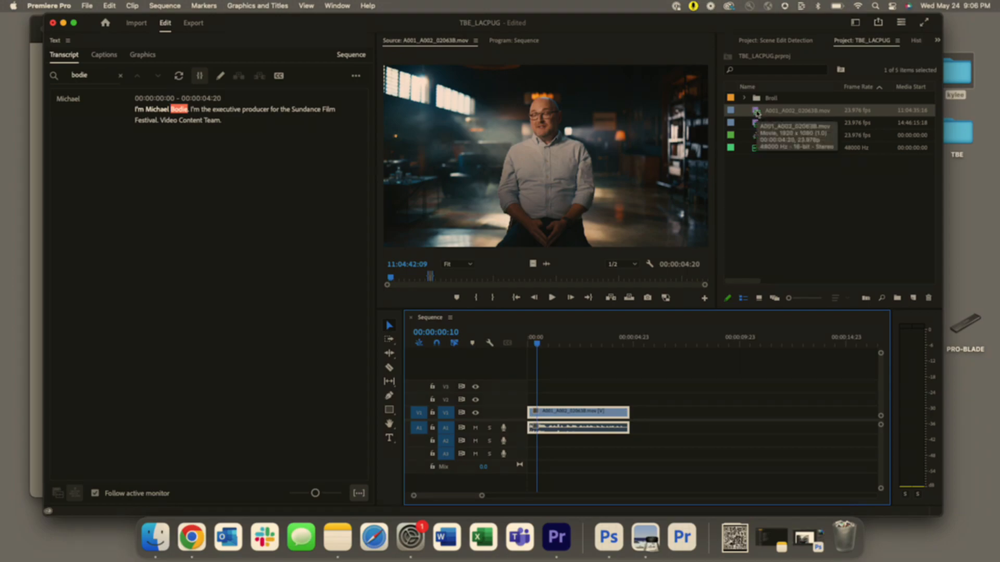
pyautogui.doubleClick(756, 113)
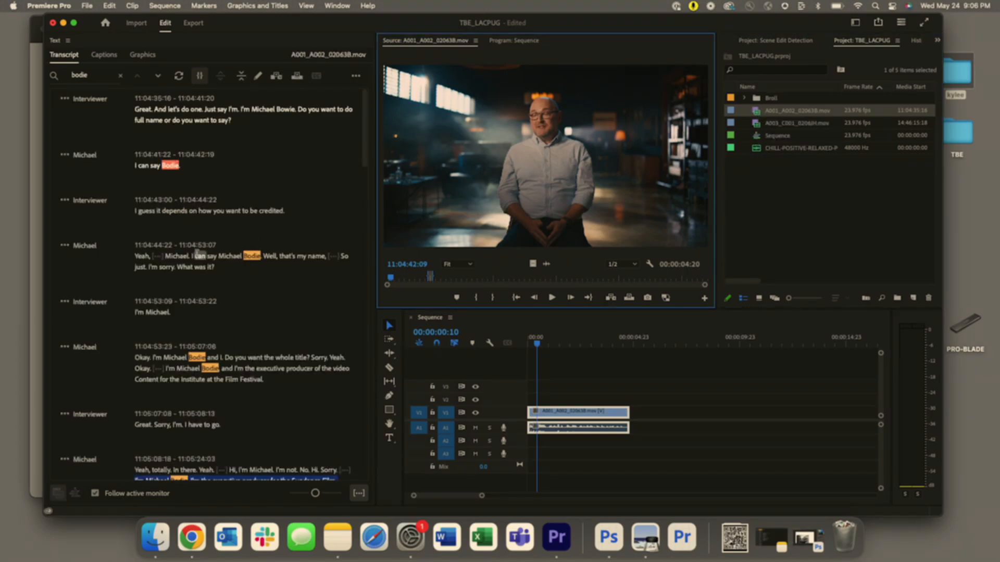
# - Search the source clip's transcript for "park city", "mountain" and "daily recap"
pyautogui.click(120, 76)
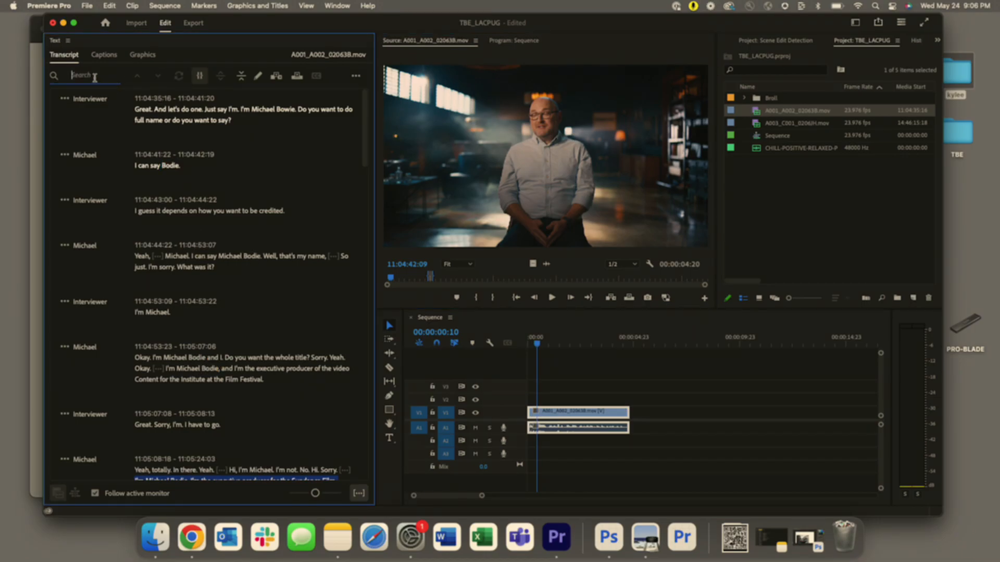
pyautogui.write('park city')
pyautogui.press('super+a')
pyautogui.write('mountain')
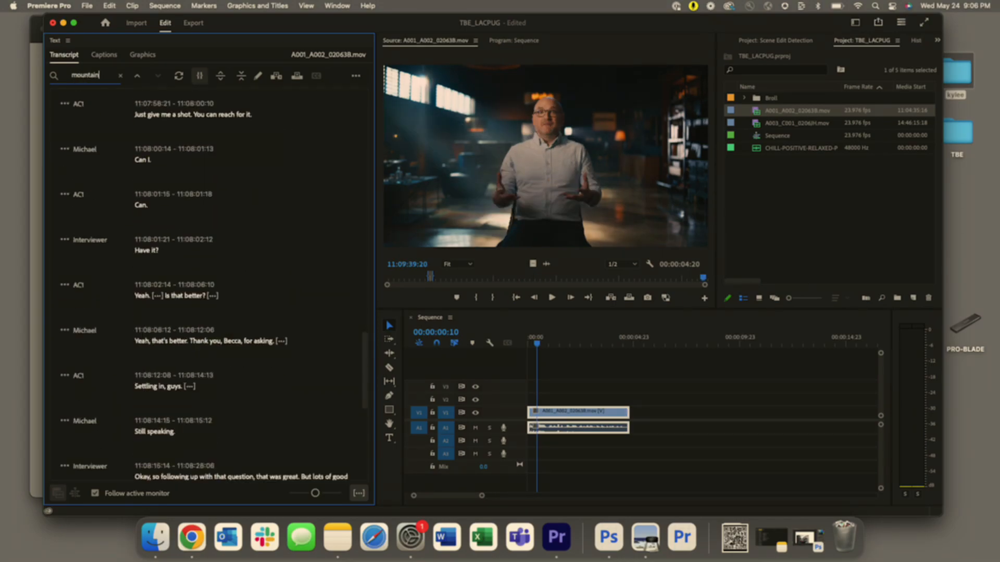
pyautogui.press('super+a')
pyautogui.write('daily')
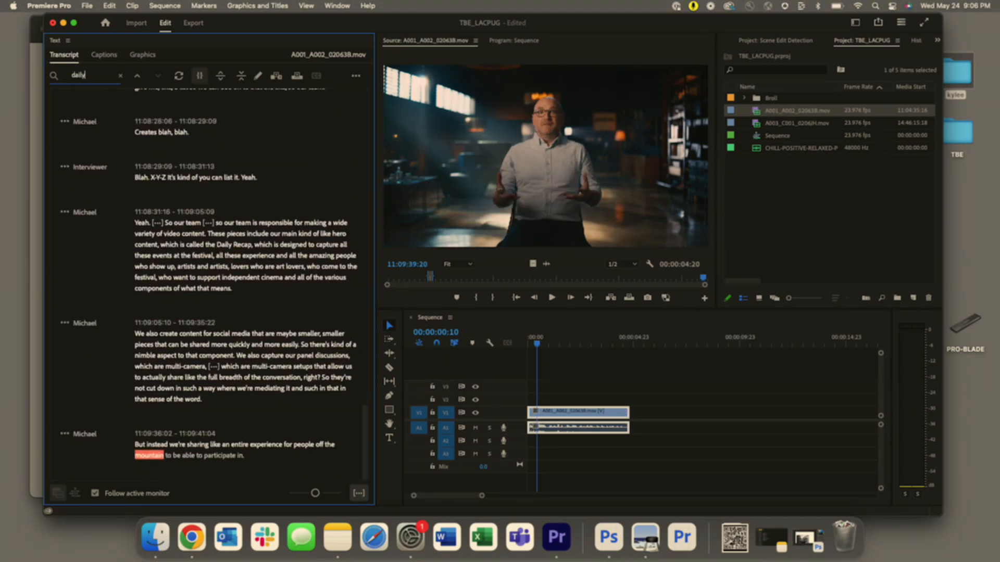
pyautogui.write(' recap')
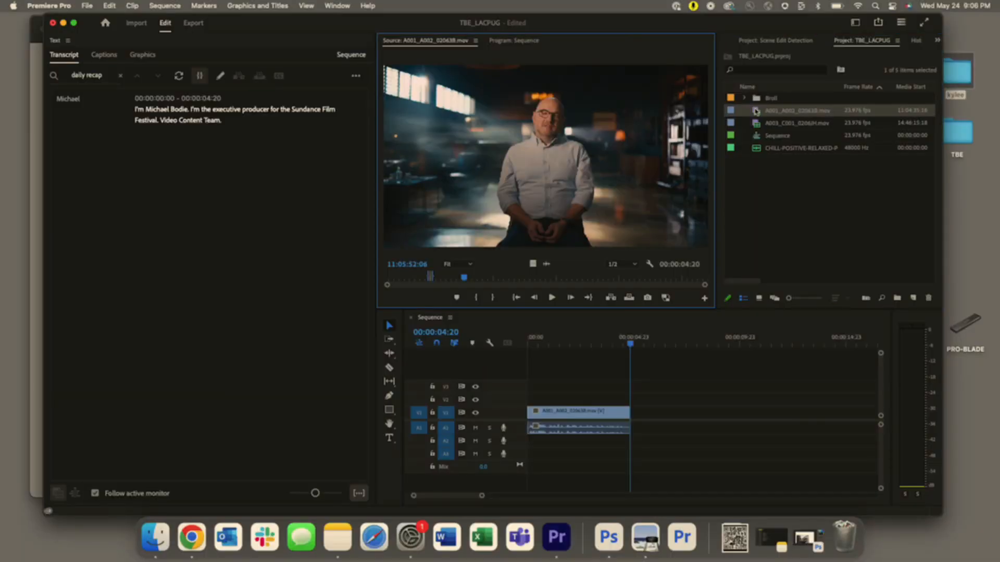
# - Read through the source transcript and step back and forth between the "daily recap" matches
pyautogui.scroll(-5, 182, 238)
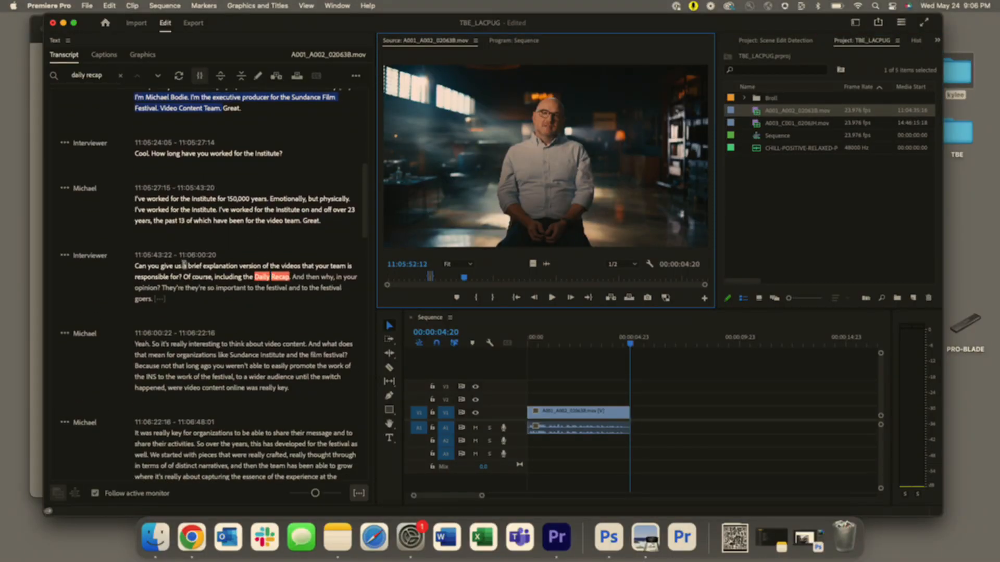
pyautogui.scroll(-5, 182, 235)
pyautogui.scroll(-7, 184, 268)
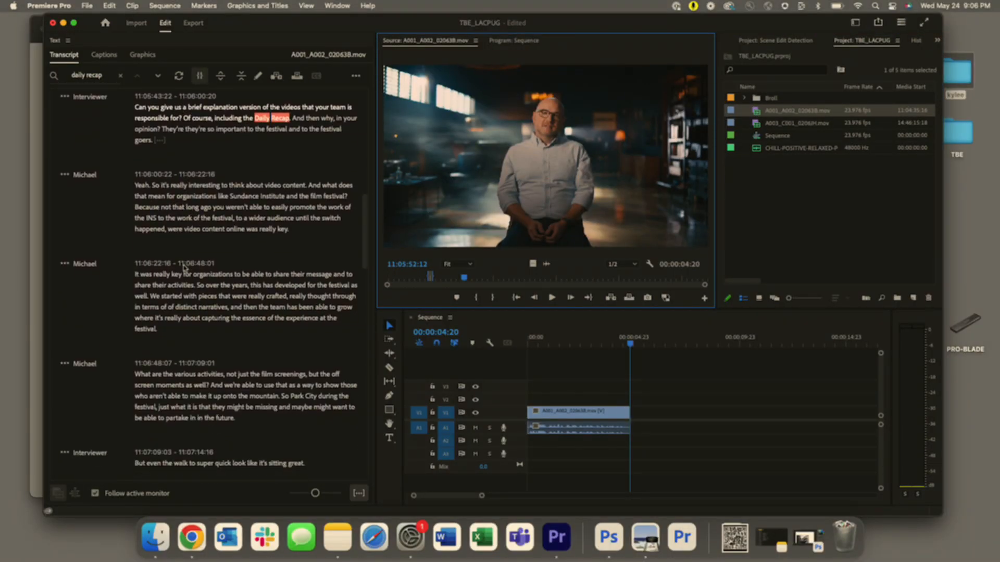
pyautogui.scroll(-8, 184, 268)
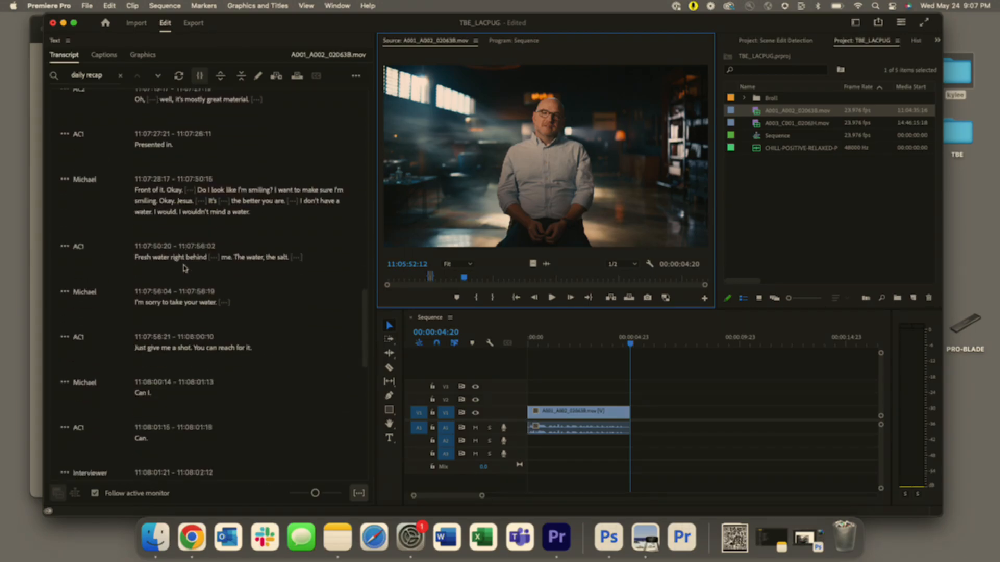
pyautogui.scroll(5, 183, 268)
pyautogui.scroll(8, 183, 268)
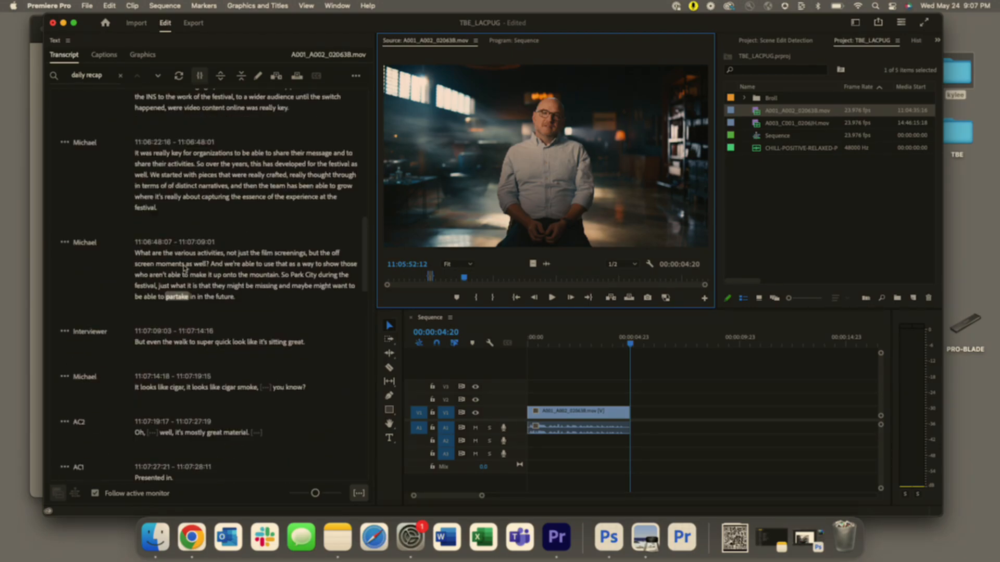
pyautogui.scroll(5, 225, 222)
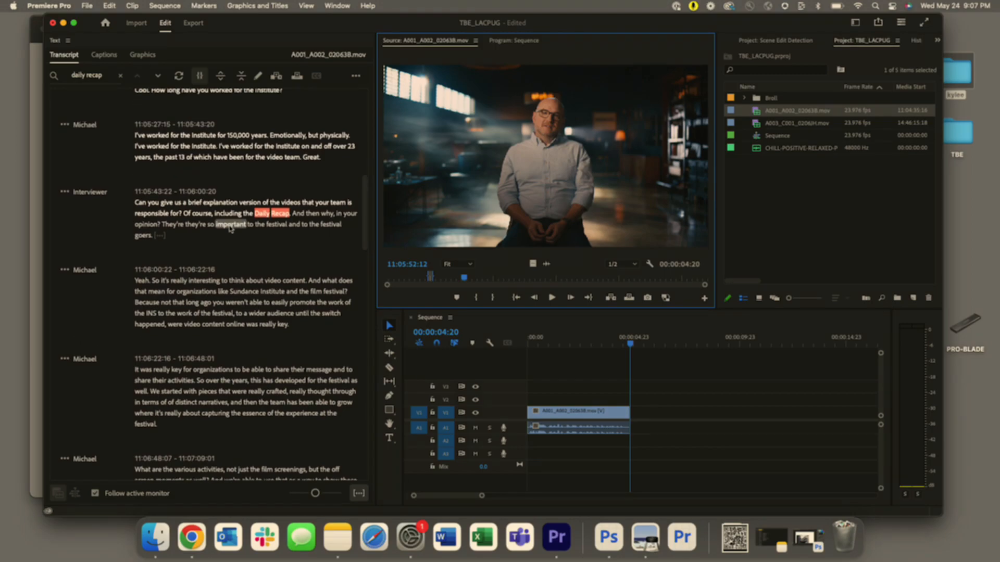
pyautogui.click(158, 76)
pyautogui.click(158, 76)
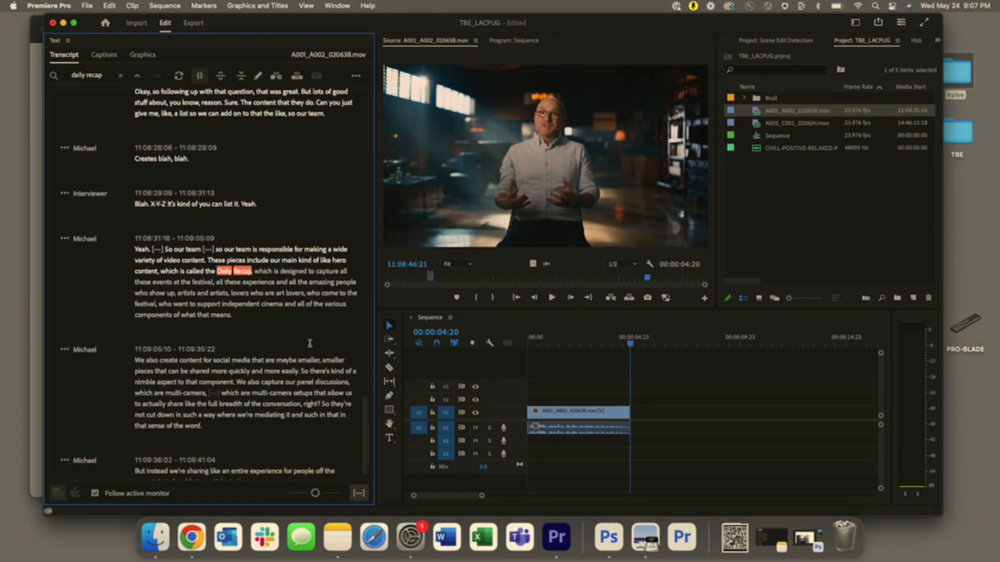
pyautogui.scroll(-1, 214, 239)
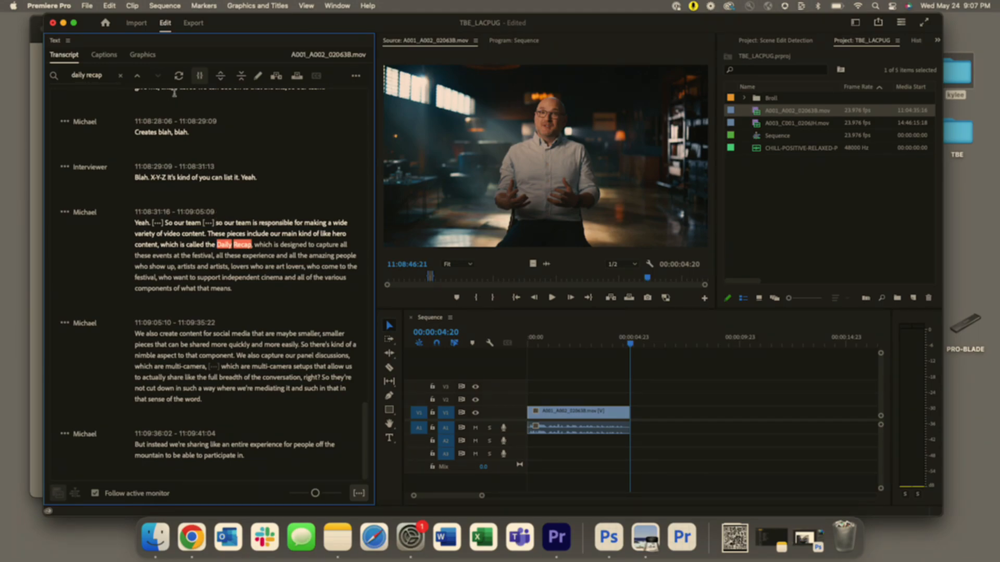
pyautogui.click(137, 76)
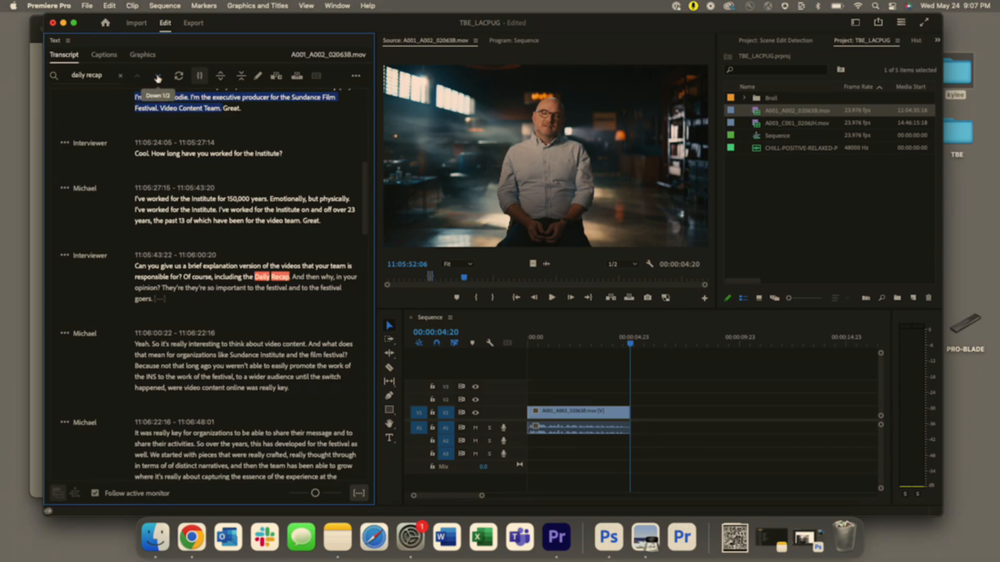
pyautogui.click(158, 77)
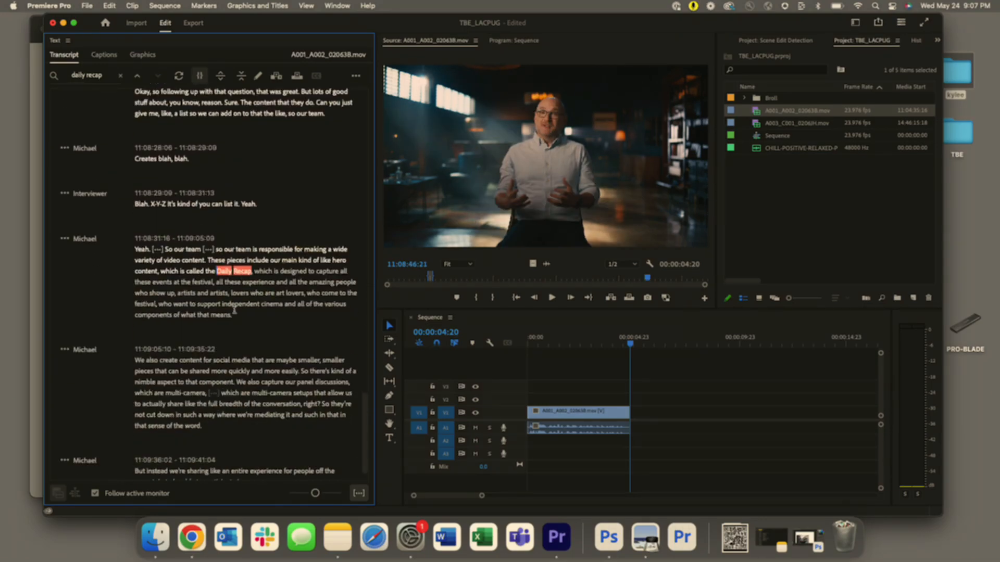
# - Check the lengths of the pause markers in the transcript, then hide the markers and show them again
pyautogui.moveTo(208, 251)
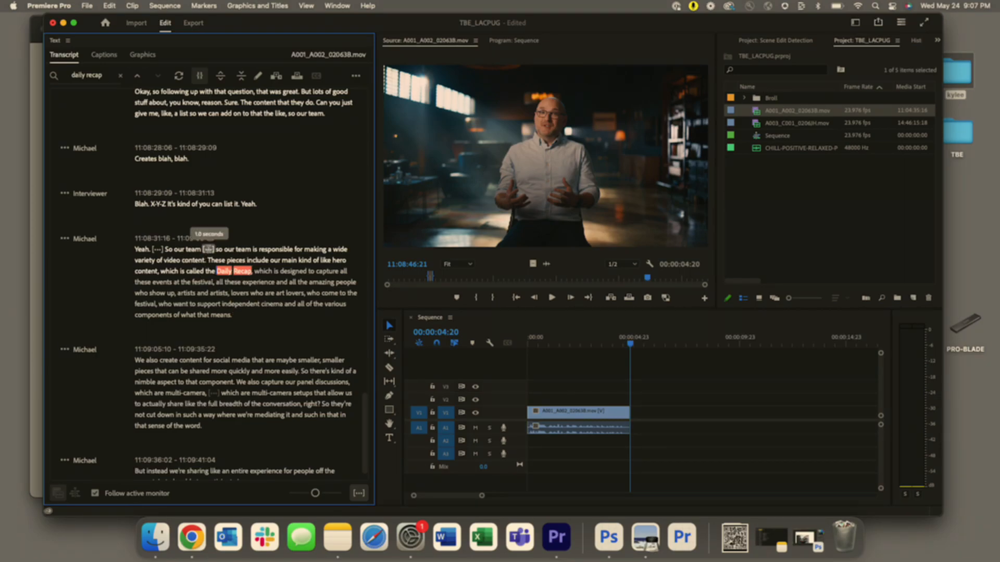
pyautogui.moveTo(157, 250)
pyautogui.click(358, 493)
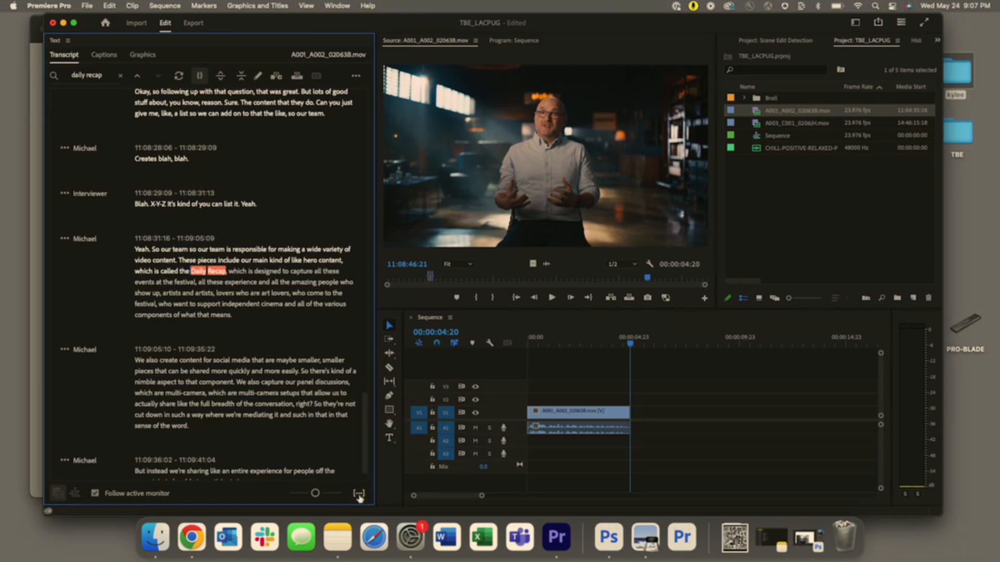
pyautogui.click(359, 493)
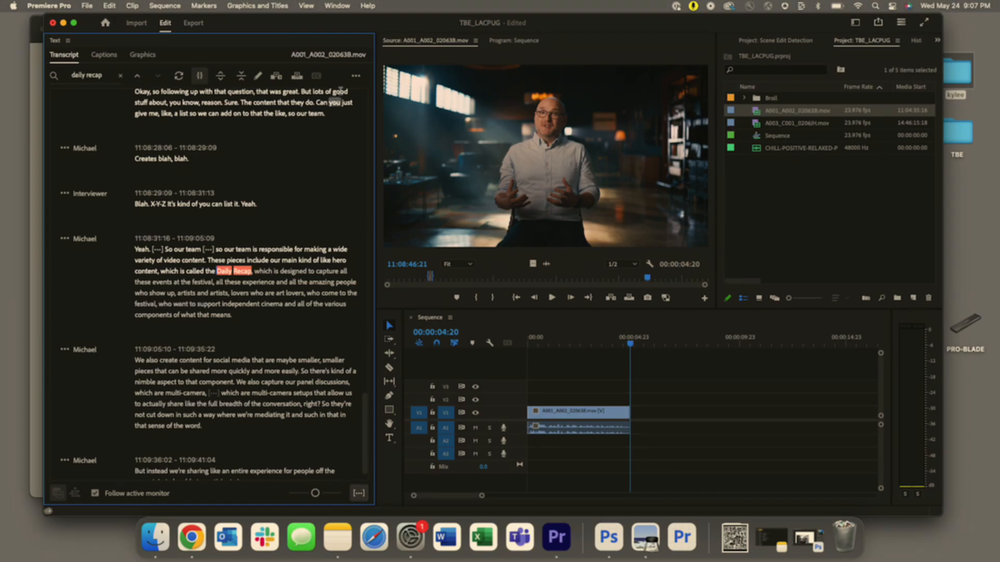
# - Preview the transcript with a minimum pause length of 2.50 seconds, return to the short setting and discard the pause length change
pyautogui.click(355, 76)
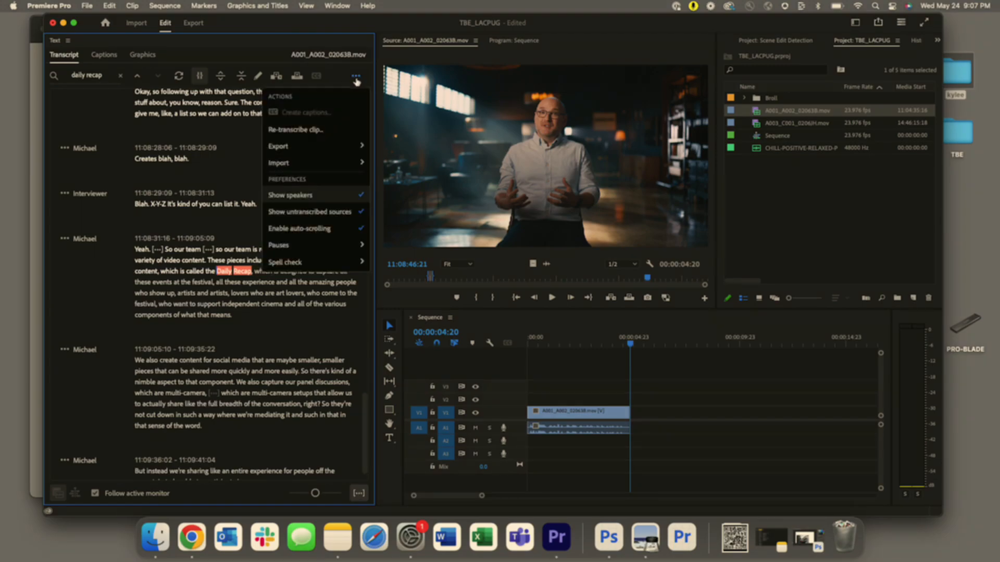
pyautogui.moveTo(312, 245)
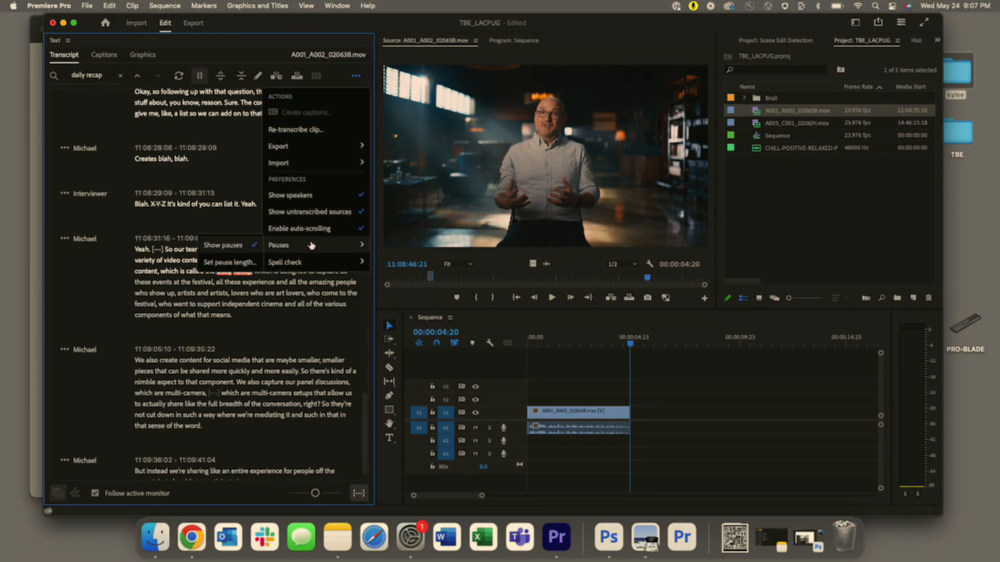
pyautogui.click(230, 262)
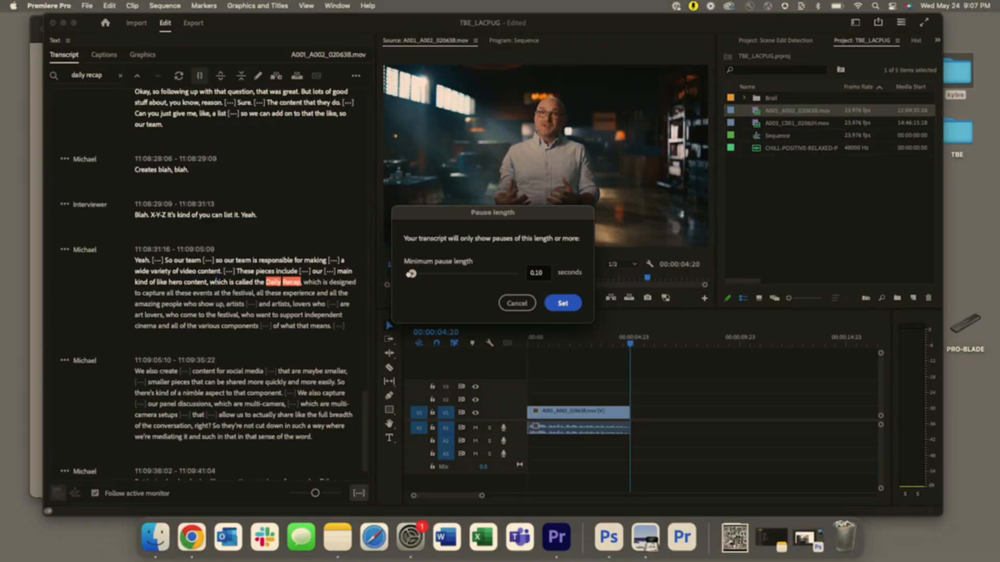
pyautogui.moveTo(411, 274); pyautogui.dragTo(515, 274)
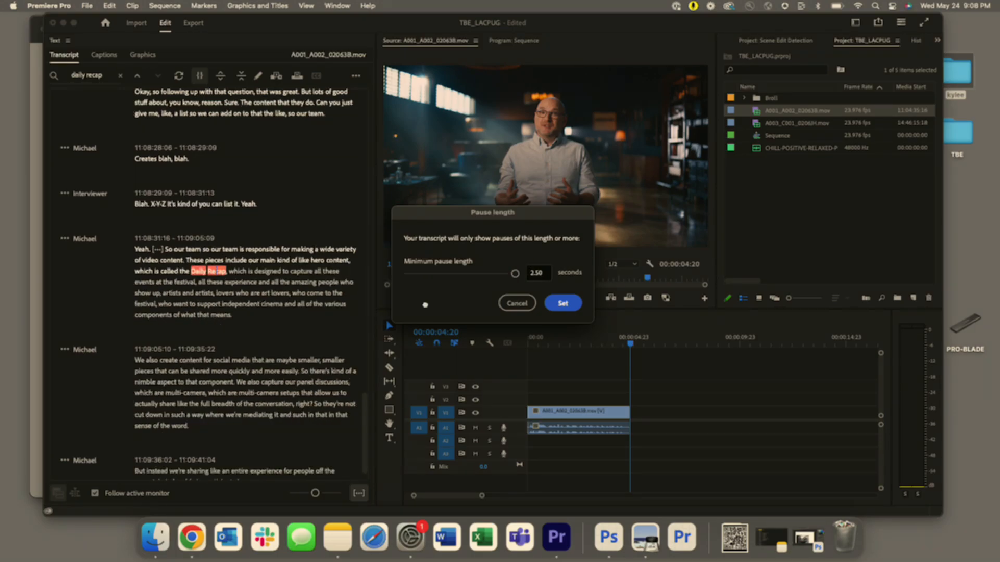
pyautogui.moveTo(515, 274); pyautogui.dragTo(413, 271)
pyautogui.click(516, 302)
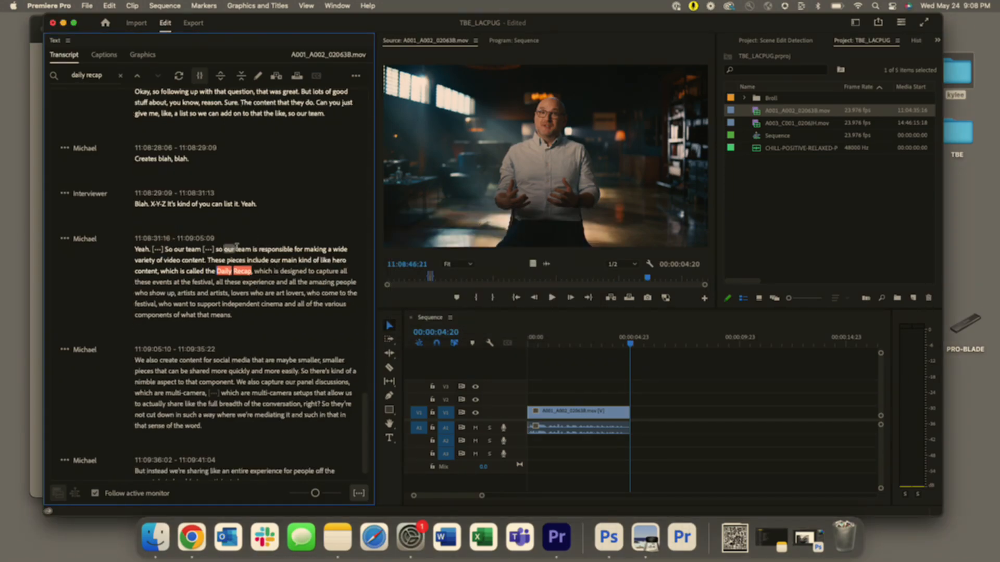
# - Insert the passage from "so our team is responsible" through "components of what that means" at the end of the sequence
pyautogui.moveTo(215, 249); pyautogui.dragTo(245, 318)
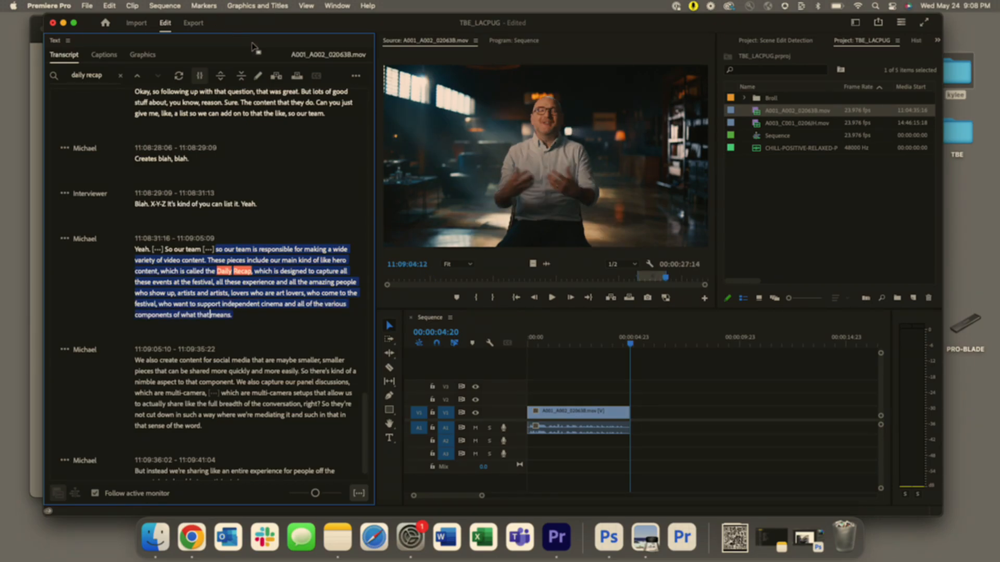
pyautogui.click(276, 76)
pyautogui.click(630, 369)
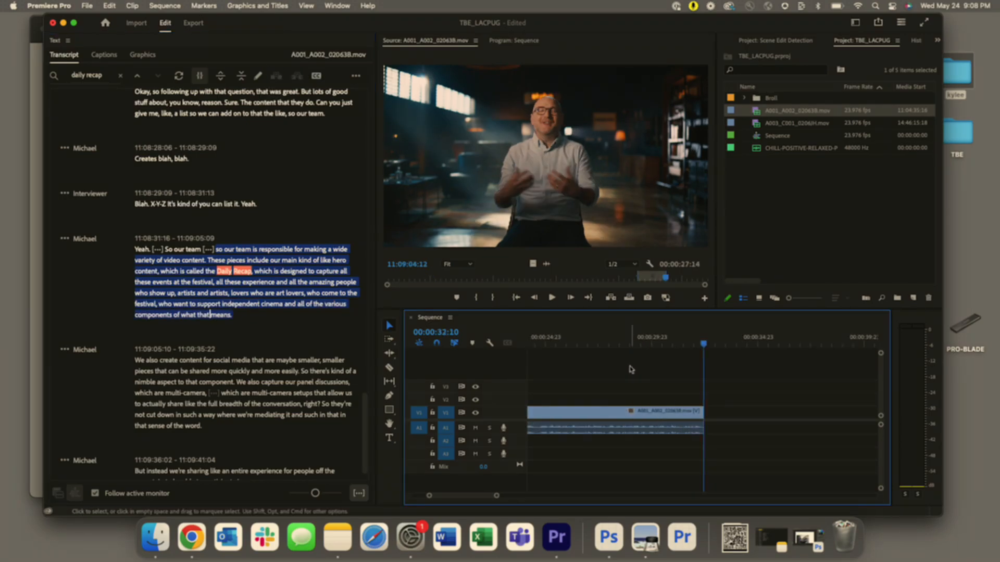
pyautogui.press('-')
pyautogui.press('-')
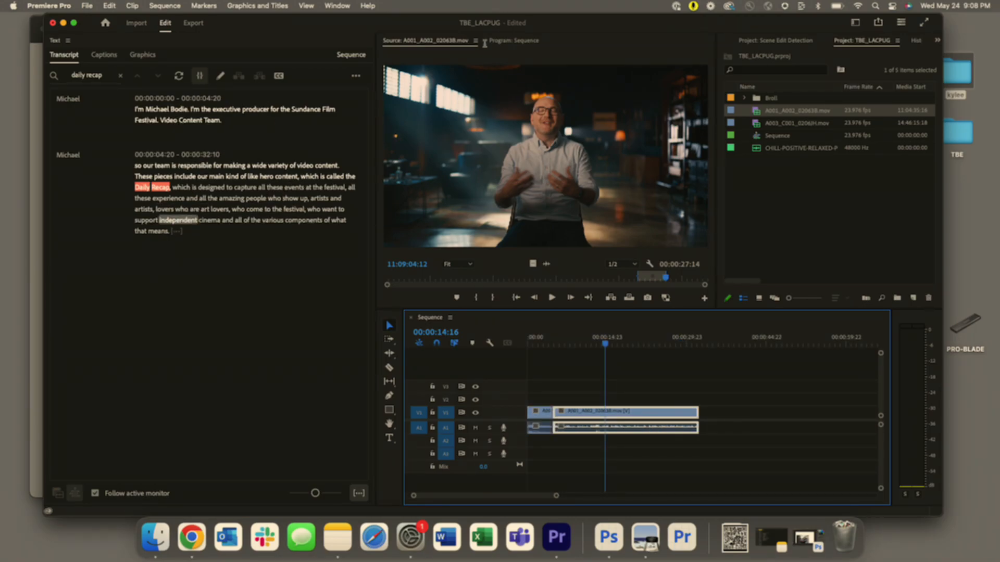
# - In the A003_C001 clip's transcript, clear the search and rename Speaker 2 to the interviewee's first name and Speaker 1 to "Interviewer"
pyautogui.doubleClick(757, 126)
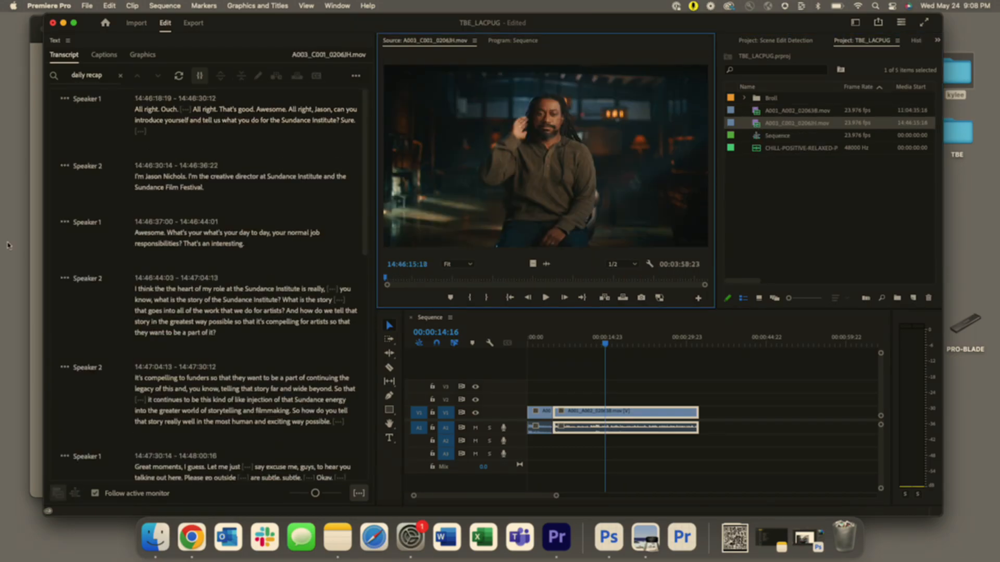
pyautogui.click(120, 75)
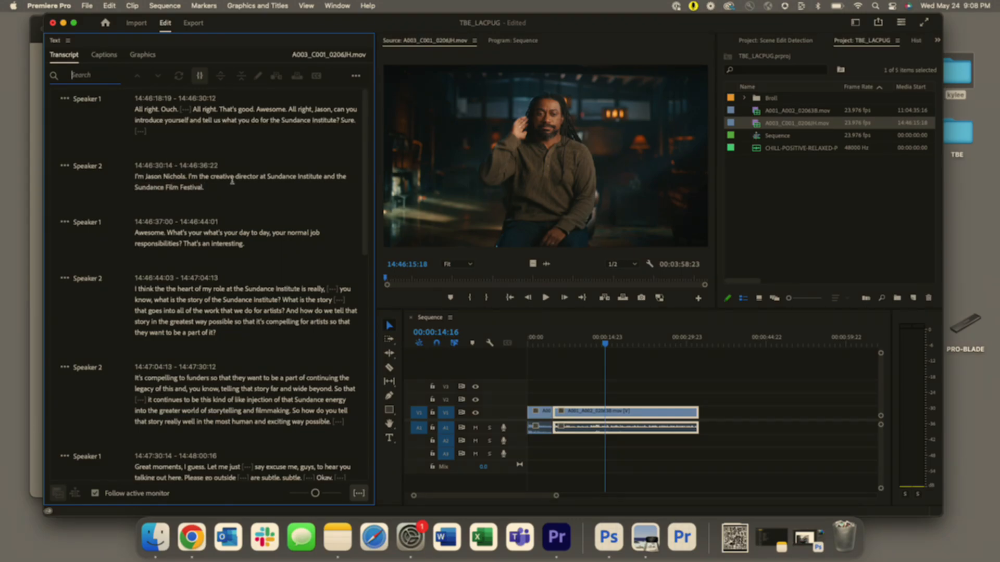
pyautogui.click(64, 166)
pyautogui.click(109, 226)
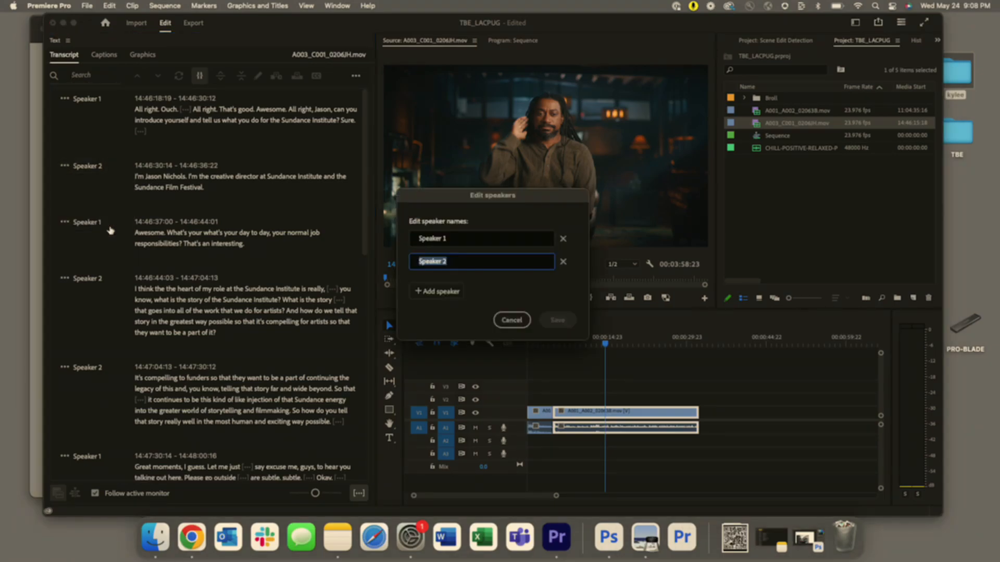
pyautogui.write('Jason')
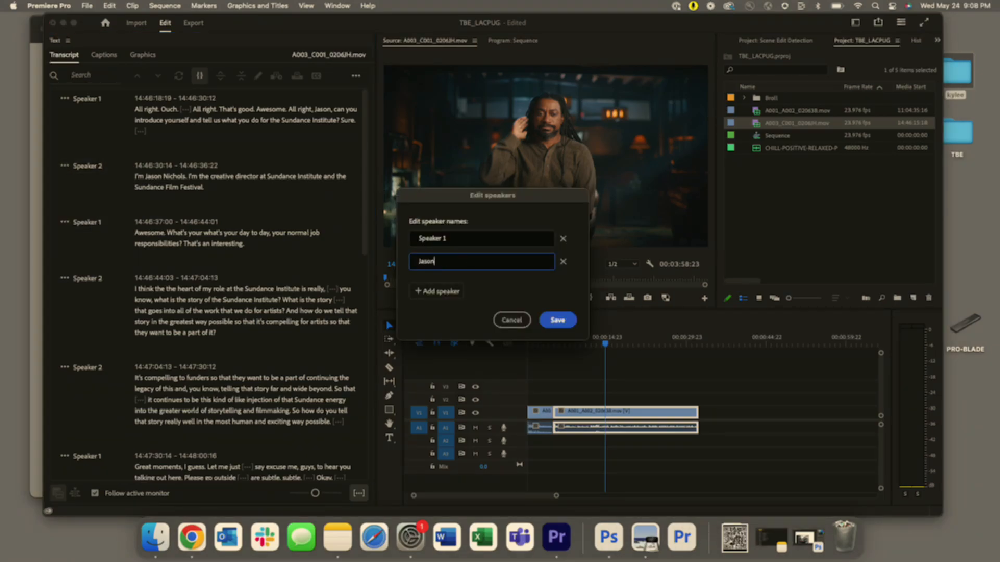
pyautogui.click(468, 239)
pyautogui.tripleClick(468, 239)
pyautogui.write('Interviewer')
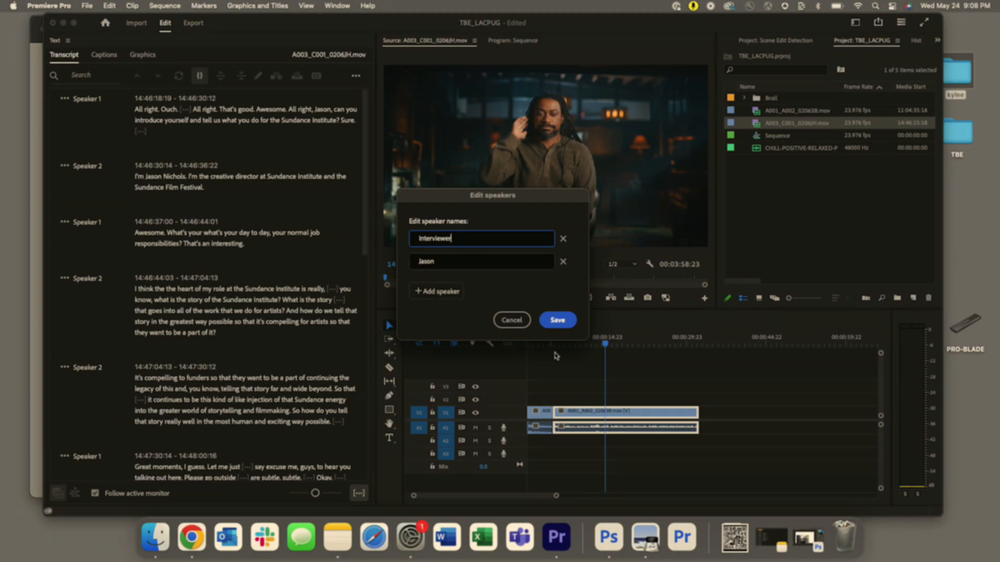
pyautogui.click(558, 320)
# - Insert the creative director's self-introduction from the A003_C001 clip's transcript at the end of the sequence
pyautogui.click(694, 369)
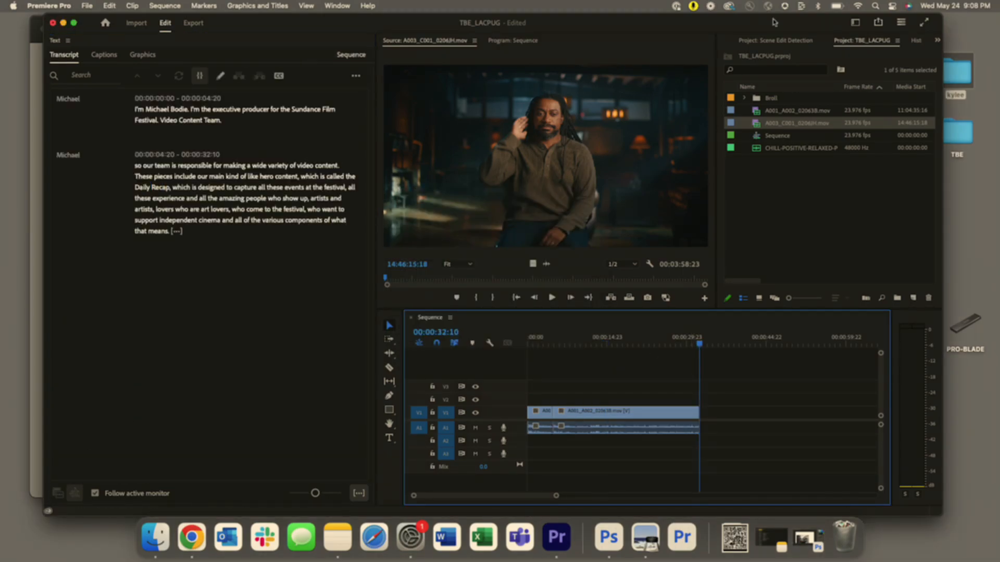
pyautogui.doubleClick(756, 124)
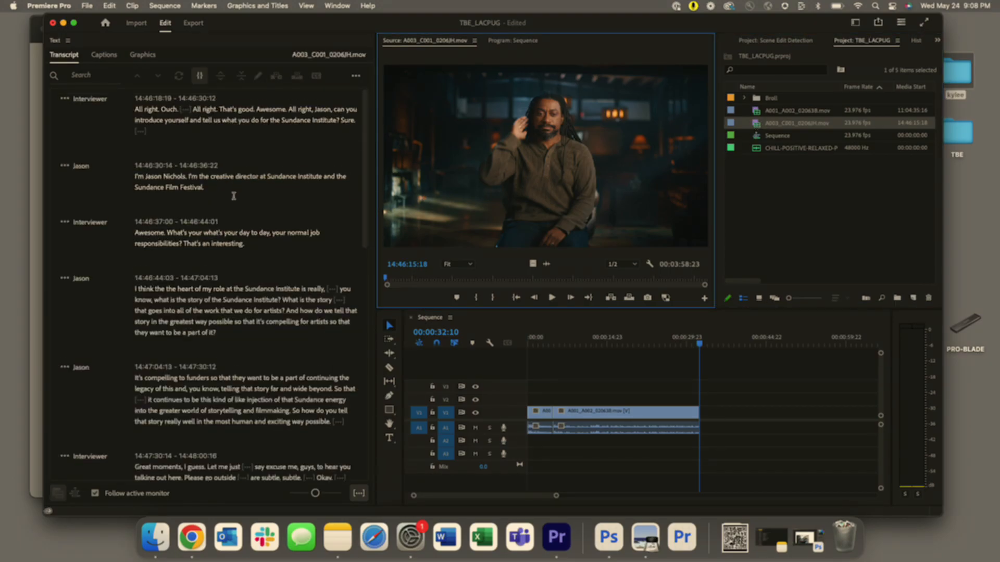
pyautogui.moveTo(215, 187); pyautogui.dragTo(131, 178)
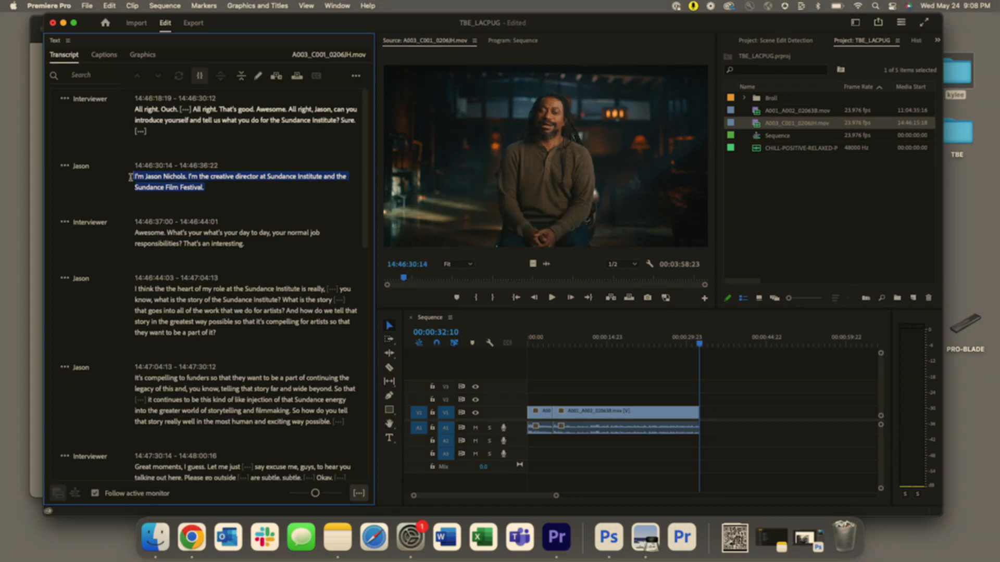
pyautogui.click(277, 82)
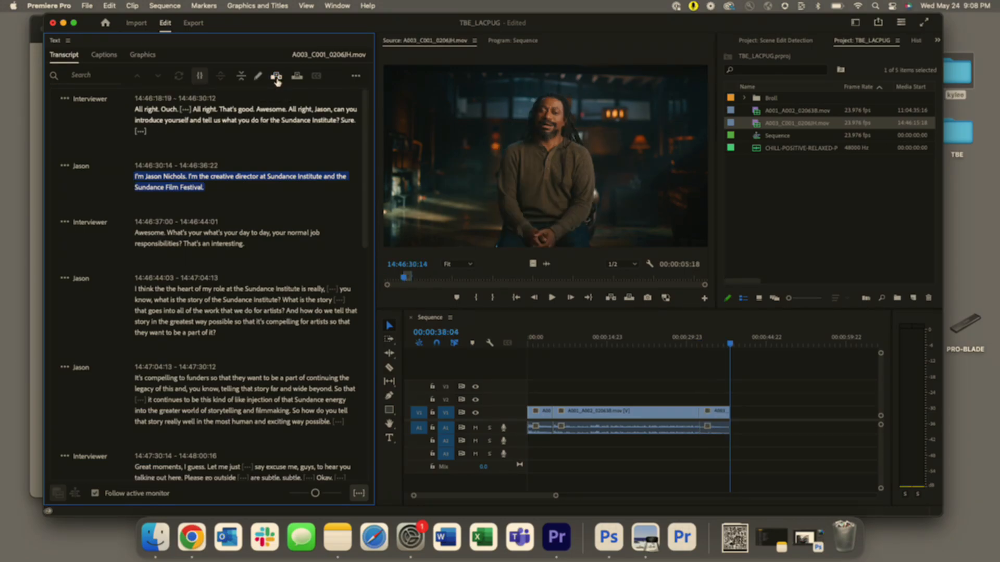
# - Search the A003_C001 clip's transcript for "magic"
pyautogui.click(93, 76)
pyautogui.write('mou')
pyautogui.write('ag')
pyautogui.write('agic')
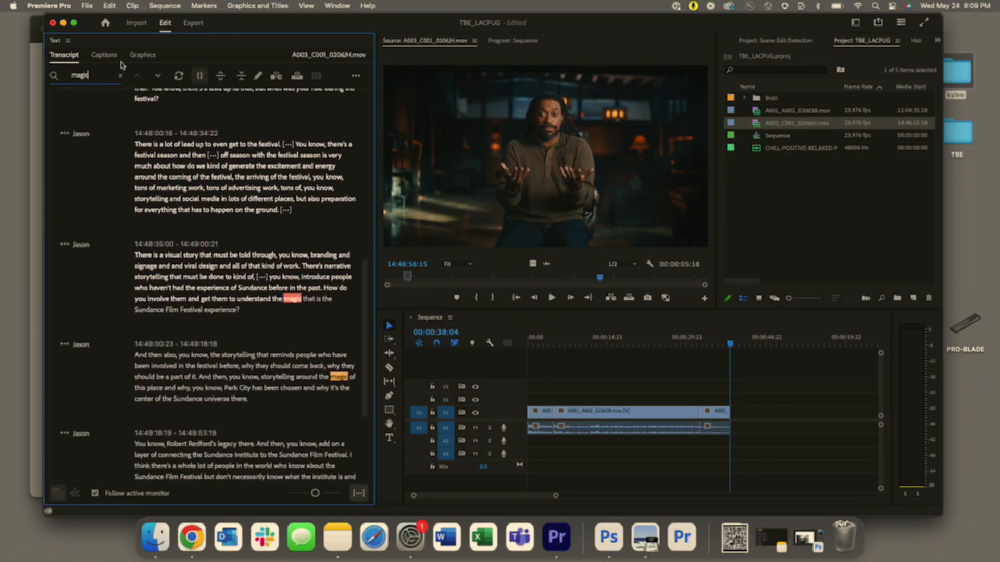
# - Add the passage from "the storytelling that reminds people" through "center of the Sundance universe there" to the end of the sequence
pyautogui.scroll(-2, 360, 339)
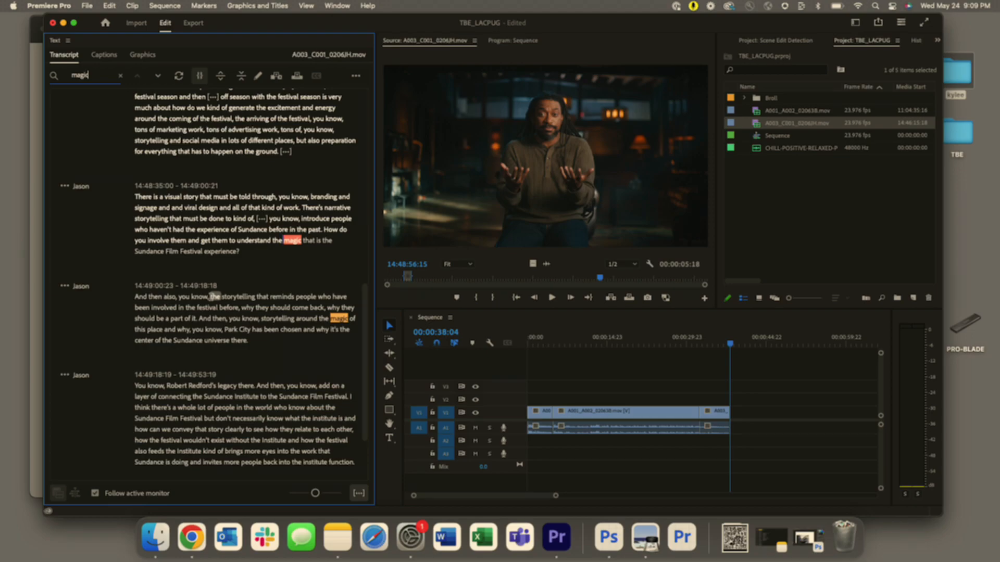
pyautogui.moveTo(214, 296); pyautogui.dragTo(256, 339)
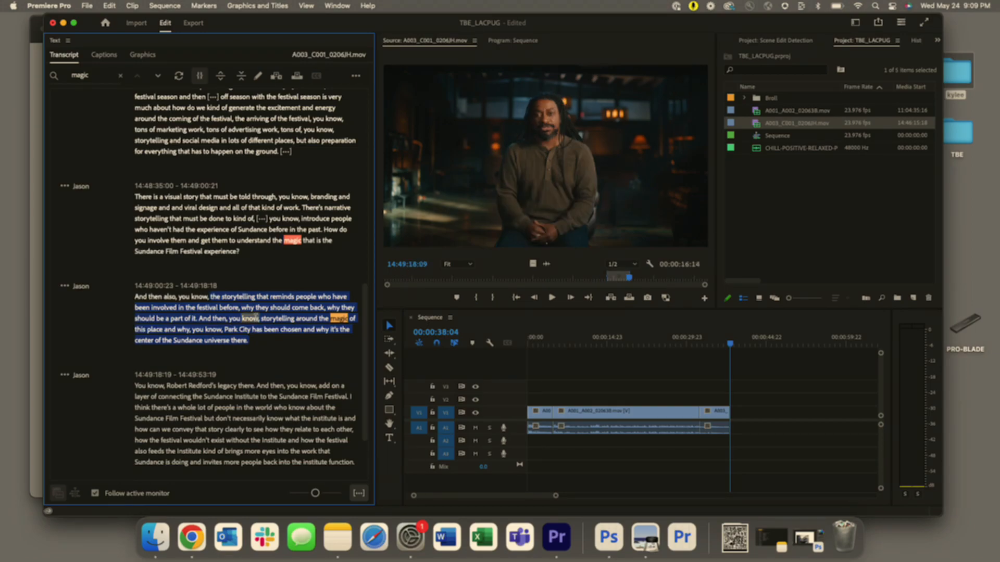
pyautogui.click(276, 77)
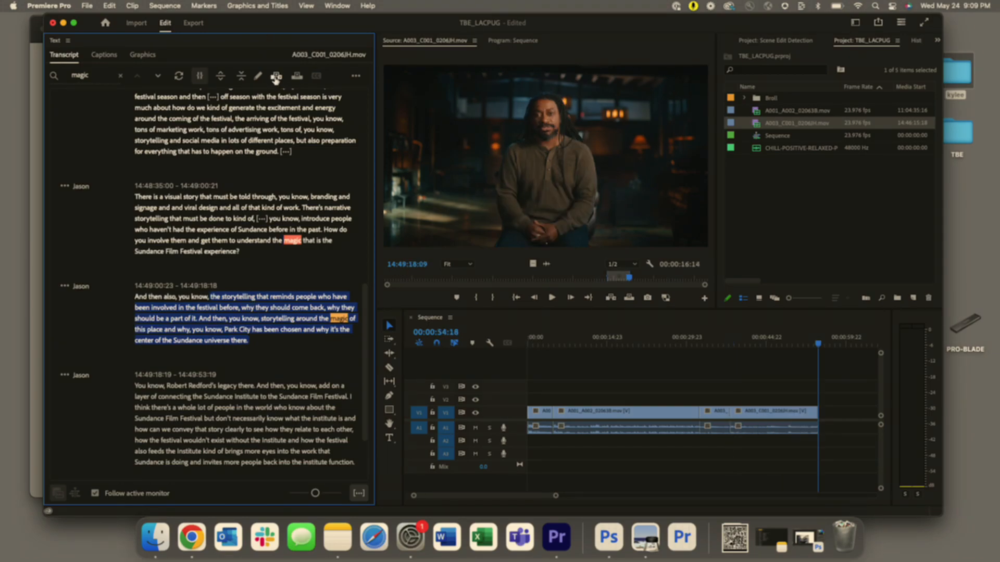
pyautogui.click(648, 380)
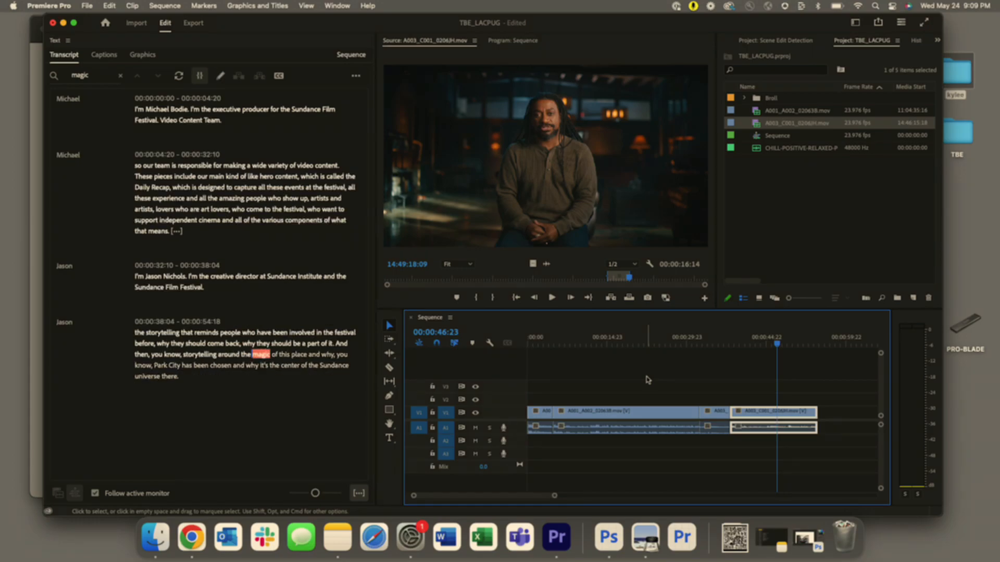
pyautogui.click(622, 377)
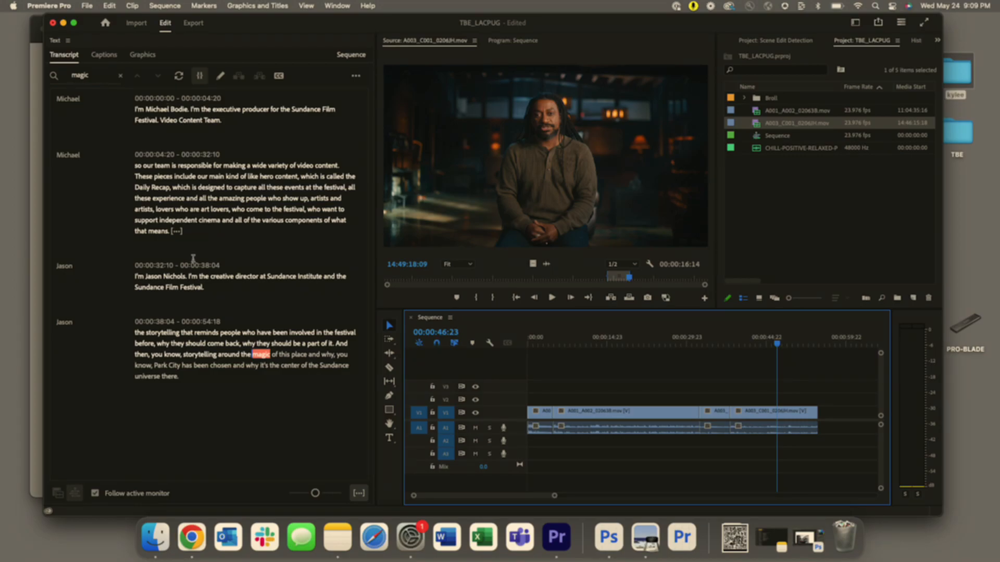
# - Cut the creative director's self-introduction from the sequence transcript and paste it directly after the executive producer's introduction
pyautogui.moveTo(216, 287); pyautogui.dragTo(128, 281)
pyautogui.press('super+c')
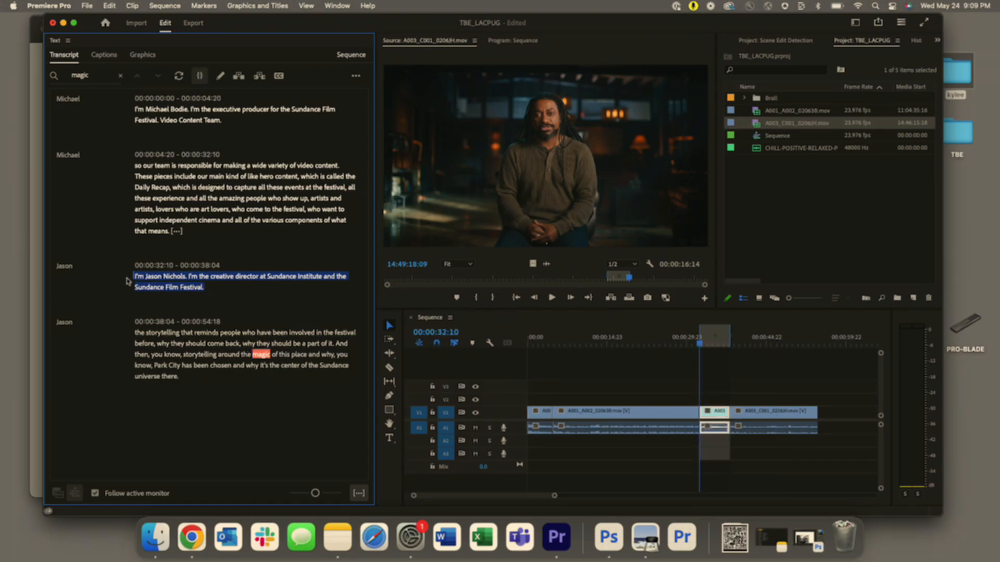
pyautogui.rightClick(175, 283)
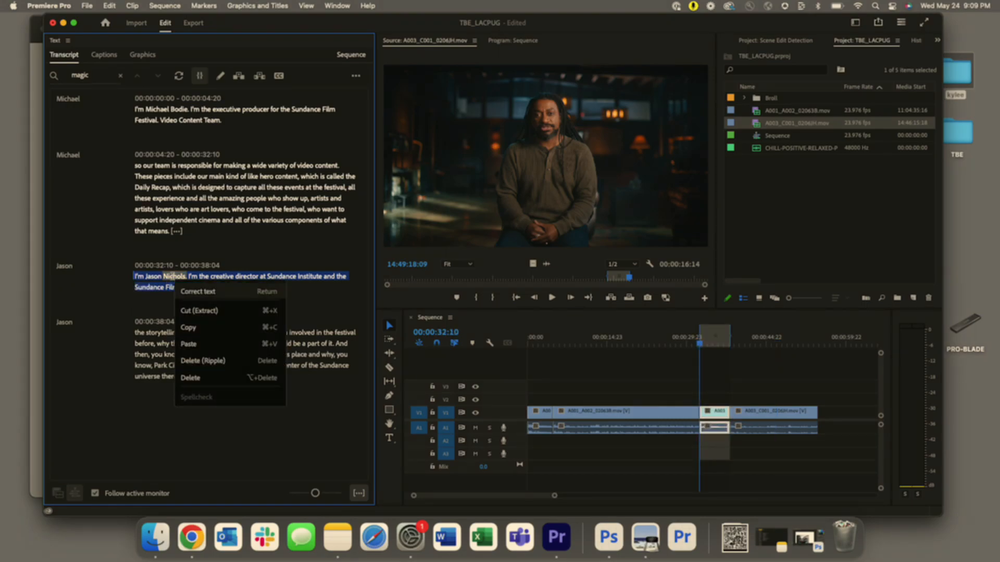
pyautogui.click(210, 311)
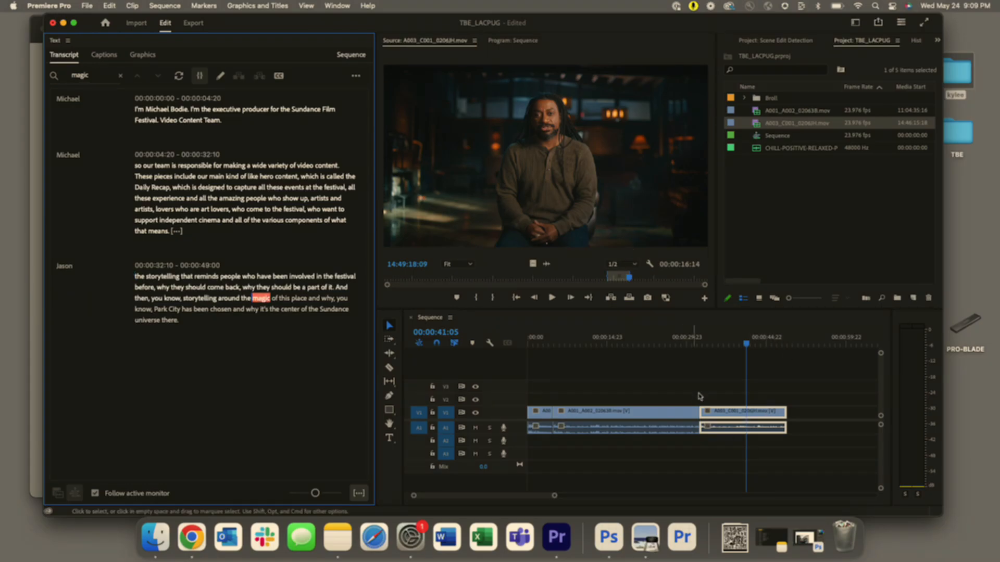
pyautogui.click(239, 118)
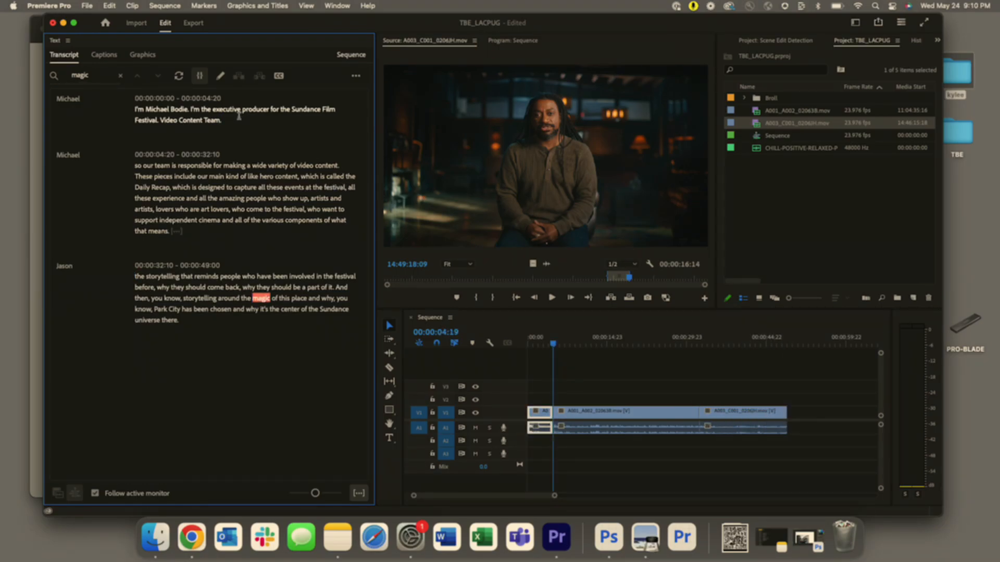
pyautogui.rightClick(239, 116)
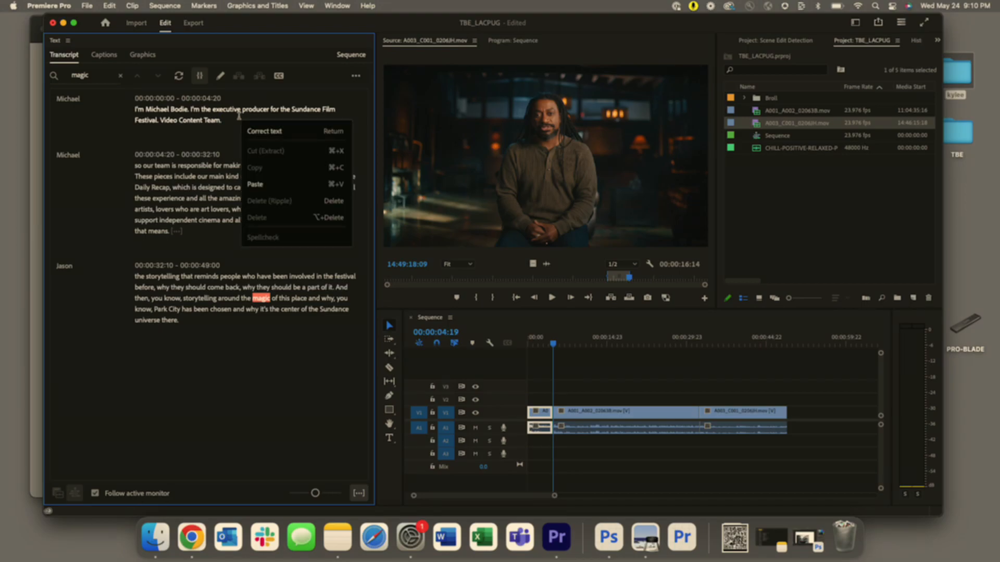
pyautogui.click(293, 183)
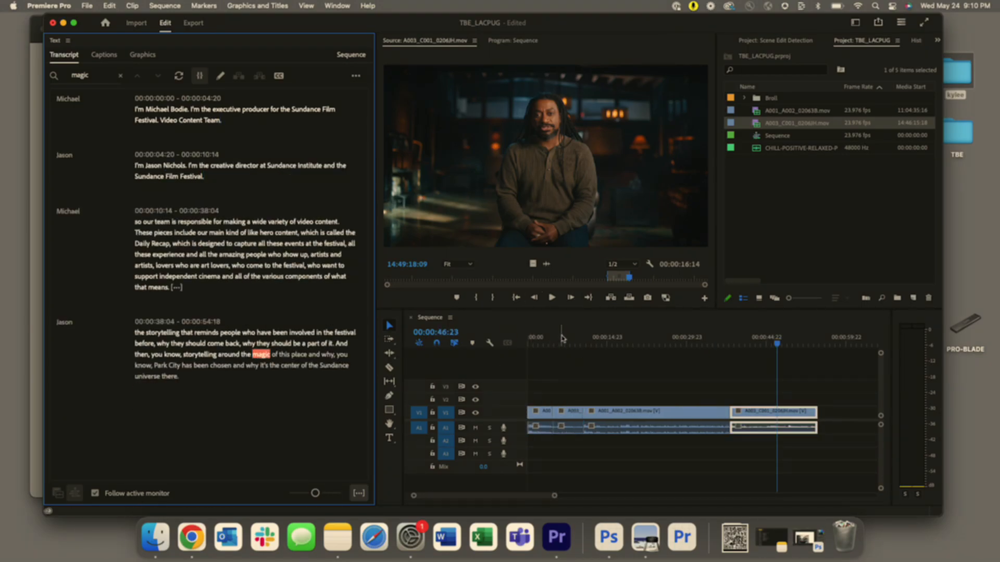
pyautogui.click(566, 358)
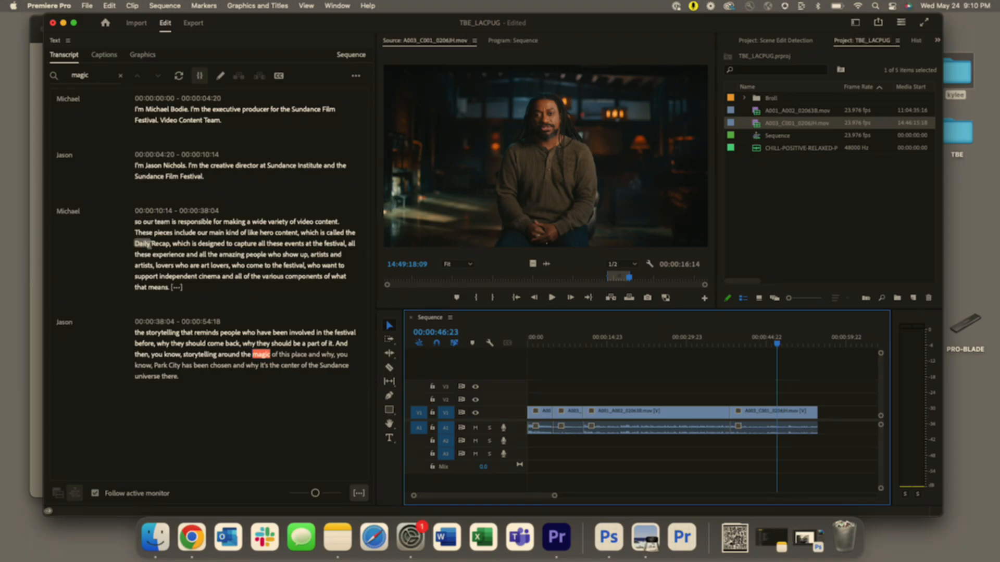
# - Ripple-delete "so" before "our team" and the words from "a wide variety of video content" through "which is called" in the sequence transcript
pyautogui.click(140, 221)
pyautogui.press('BackSpace')
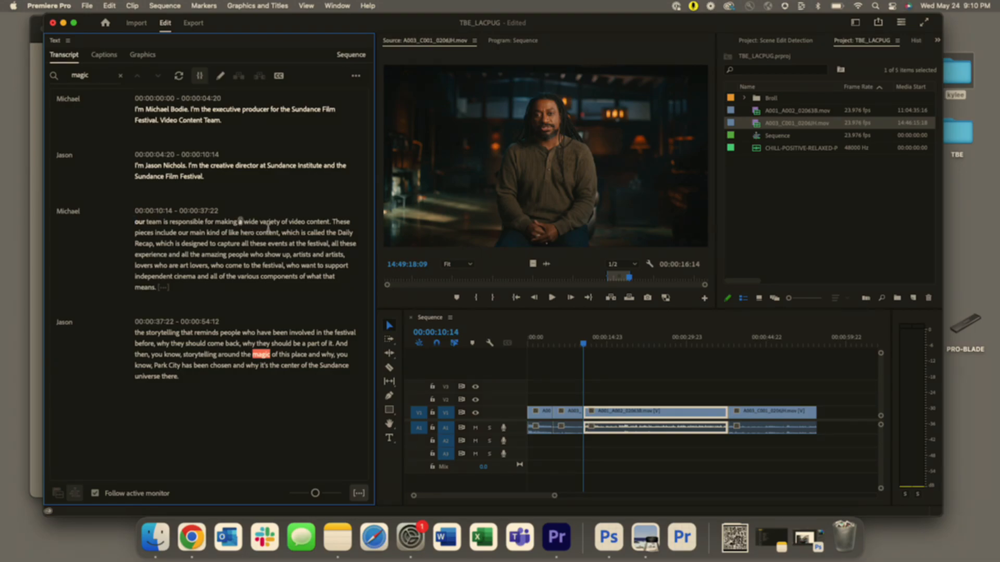
pyautogui.moveTo(240, 223); pyautogui.dragTo(322, 233)
pyautogui.press('Delete')
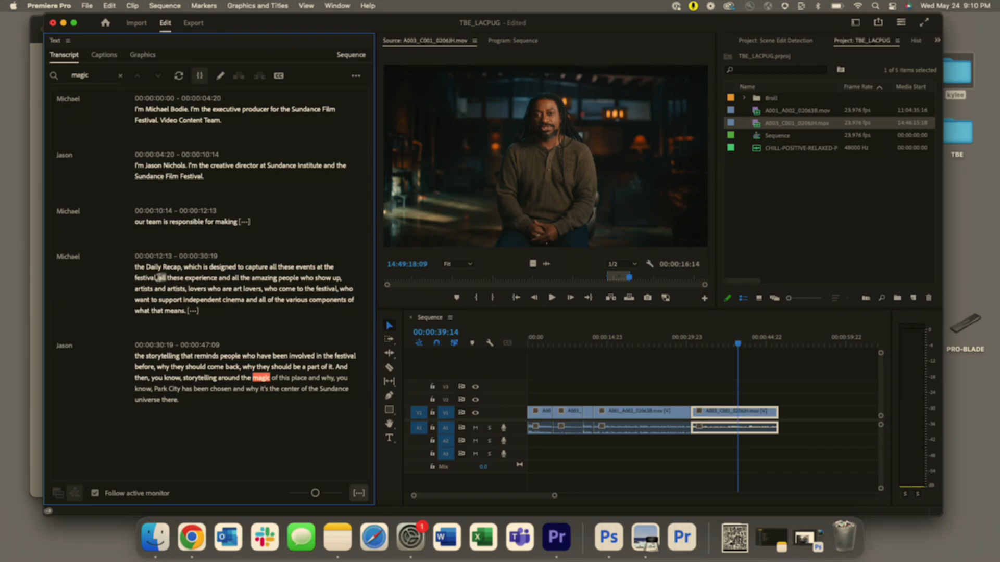
# - Ripple-delete "all these events at the festival, all these experience and" after "which is designed to capture" in the sequence transcript
pyautogui.moveTo(159, 278); pyautogui.dragTo(221, 277)
pyautogui.click(260, 300)
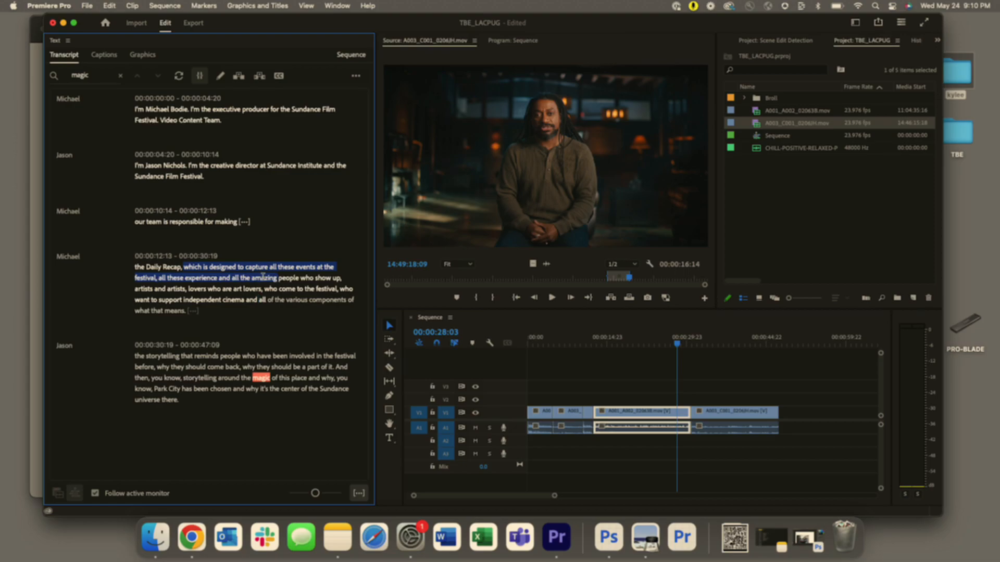
pyautogui.click(223, 268)
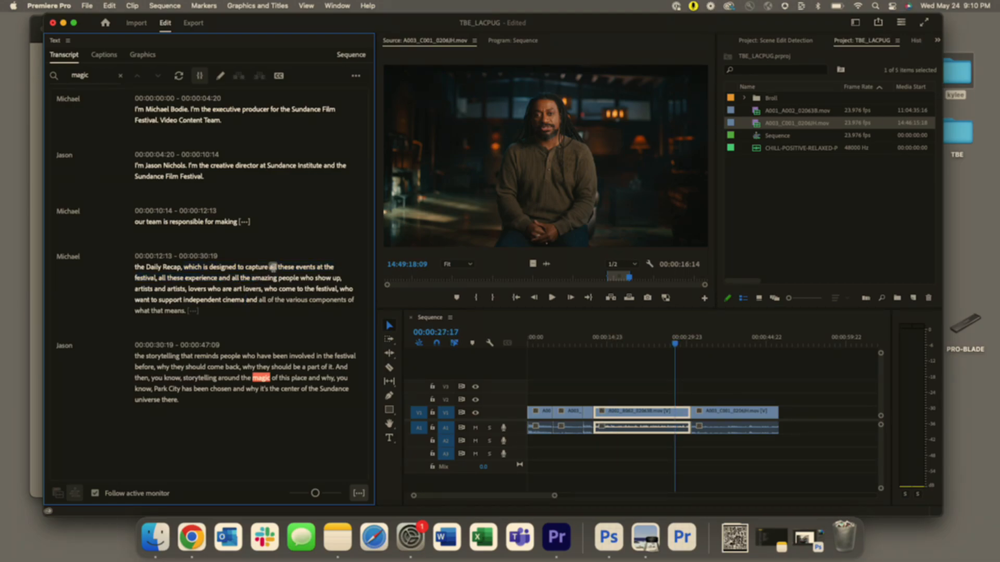
pyautogui.moveTo(269, 267); pyautogui.dragTo(232, 276)
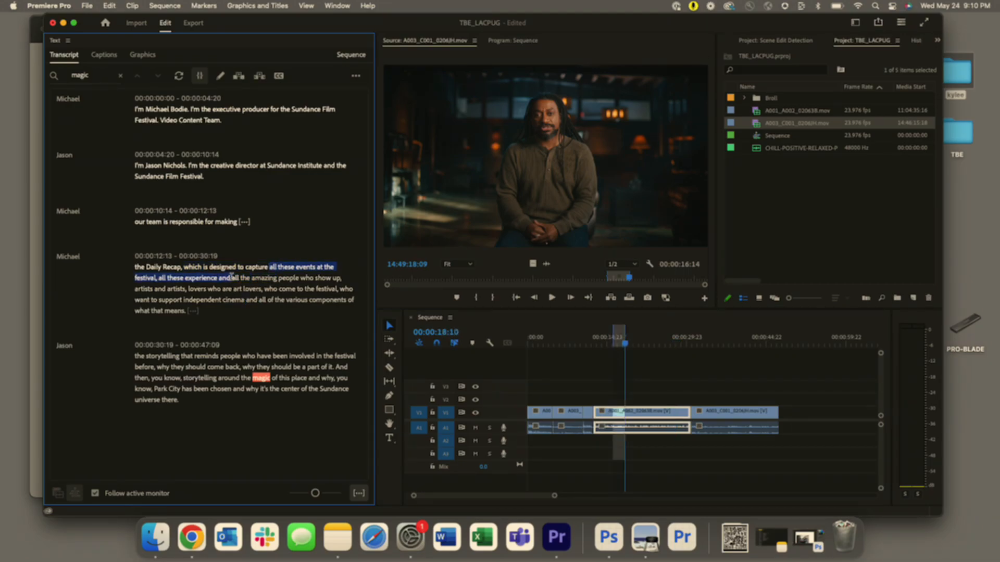
pyautogui.press('Delete')
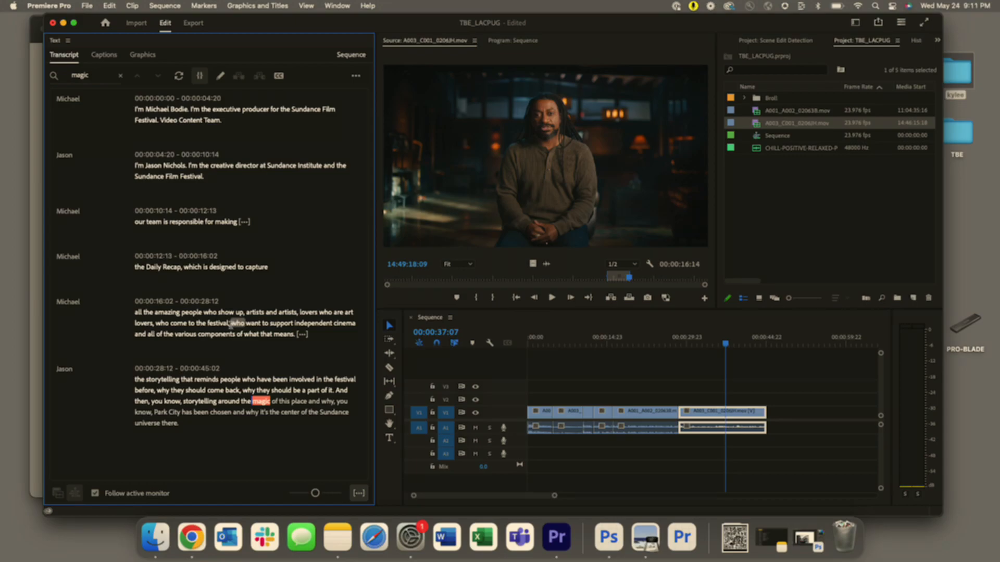
# - Ripple-delete the words from "artists and artists" through "who come to the festival," and from "and all of the various components" through the following pause
pyautogui.moveTo(236, 322); pyautogui.dragTo(247, 312)
pyautogui.press('Delete')
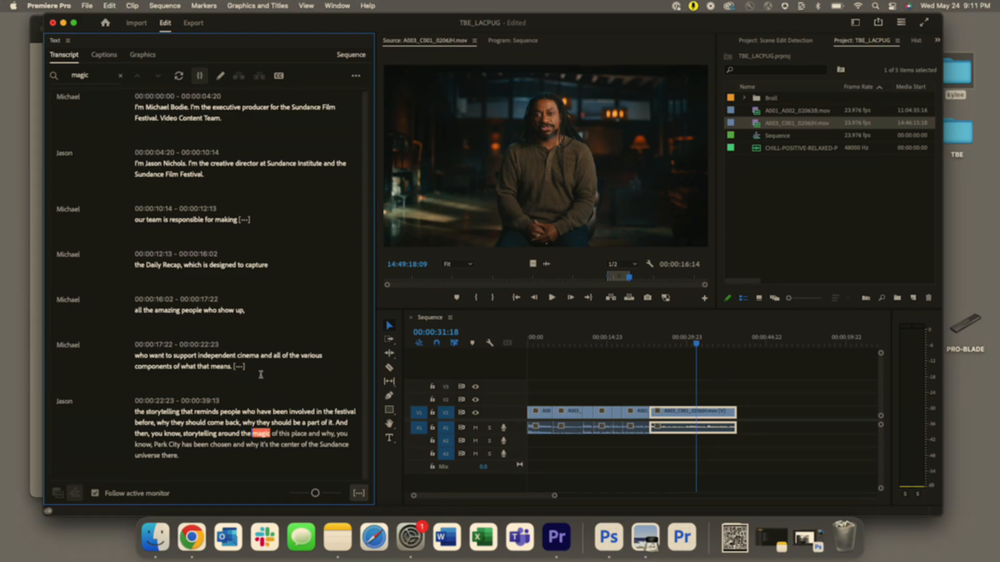
pyautogui.moveTo(253, 367); pyautogui.dragTo(266, 351)
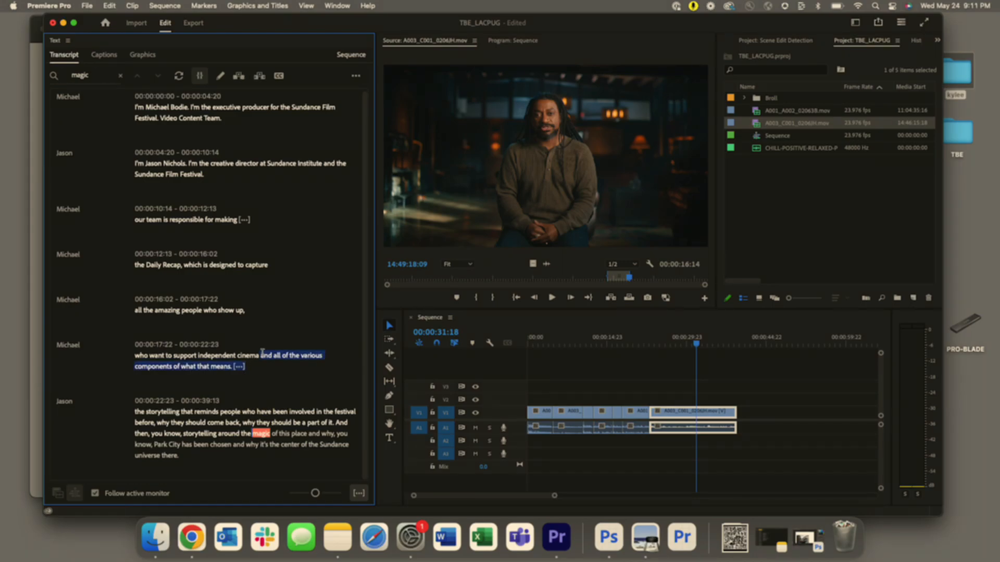
pyautogui.press('BackSpace')
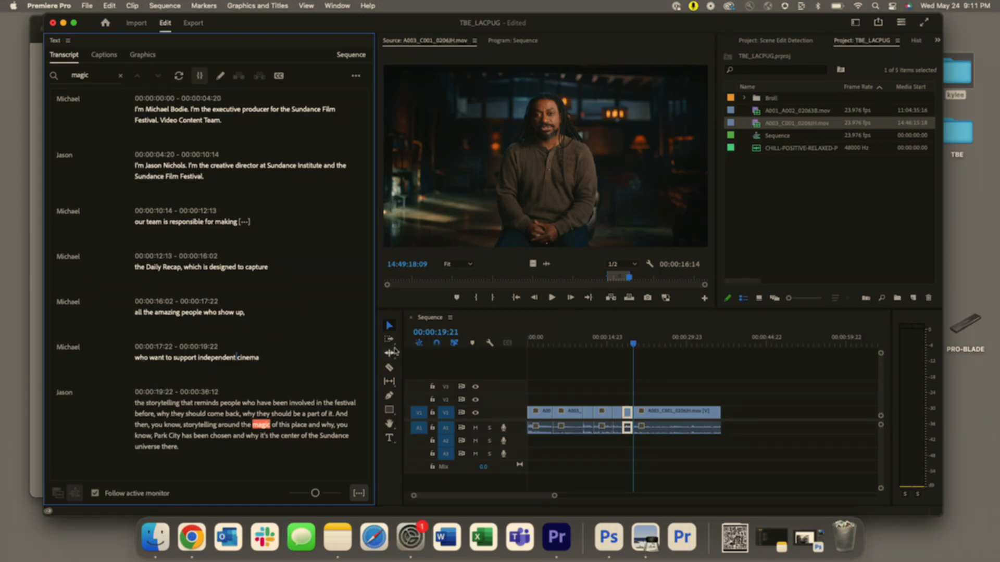
# - Play the transition into "our team is responsible for making" and ripple-delete the pause after "making"
pyautogui.moveTo(627, 347); pyautogui.dragTo(569, 336)
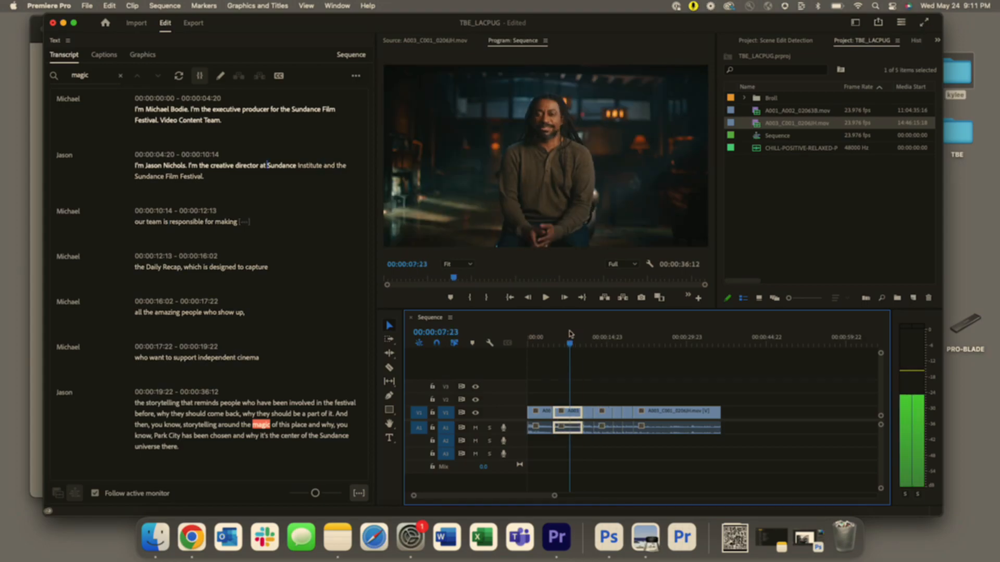
pyautogui.press('space')
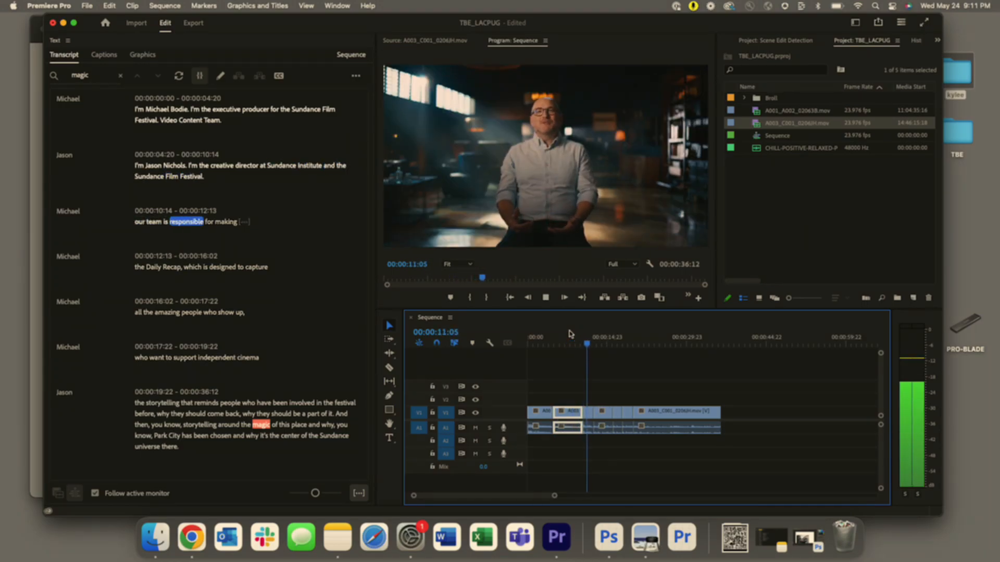
pyautogui.press('space')
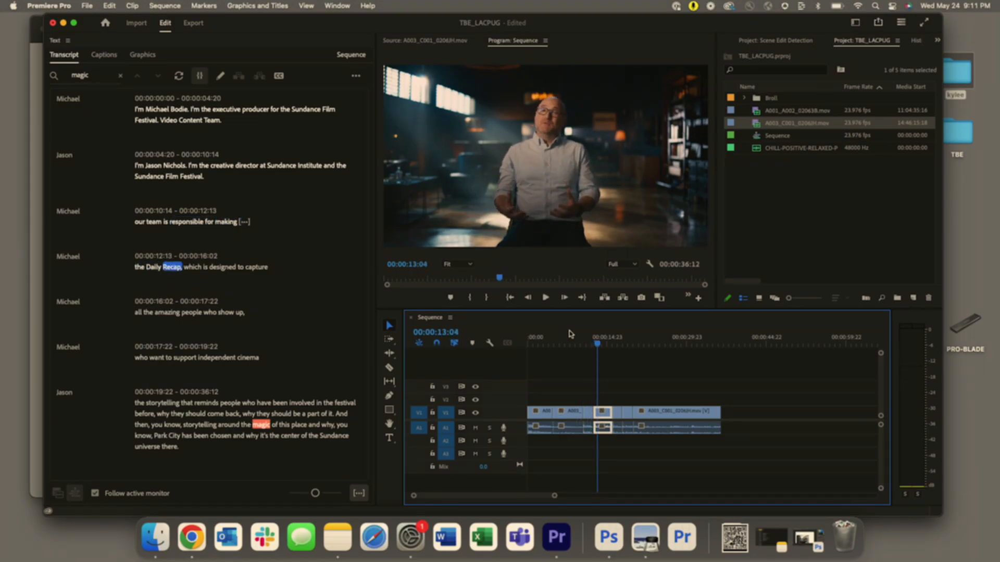
pyautogui.click(243, 222)
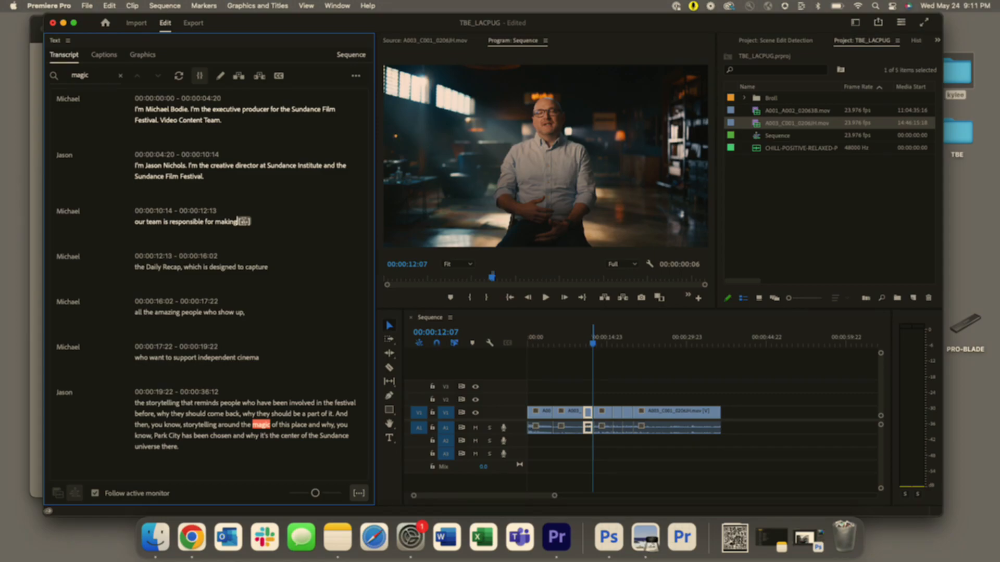
pyautogui.click(244, 221)
pyautogui.press('Delete')
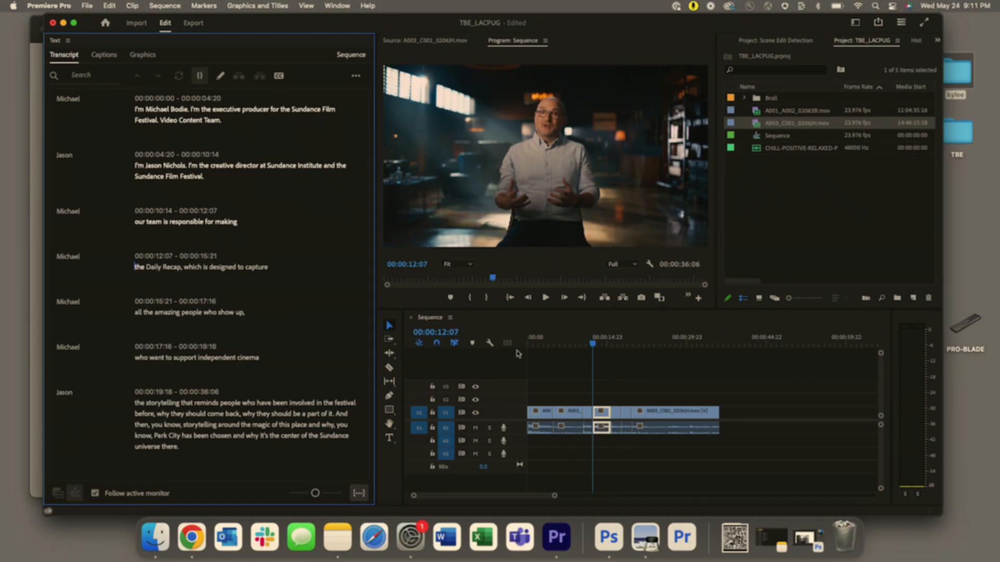
# - Play the sequence from the "our team is responsible for making" passage through "who want to support independent cinema"
pyautogui.click(582, 333)
pyautogui.press('space')
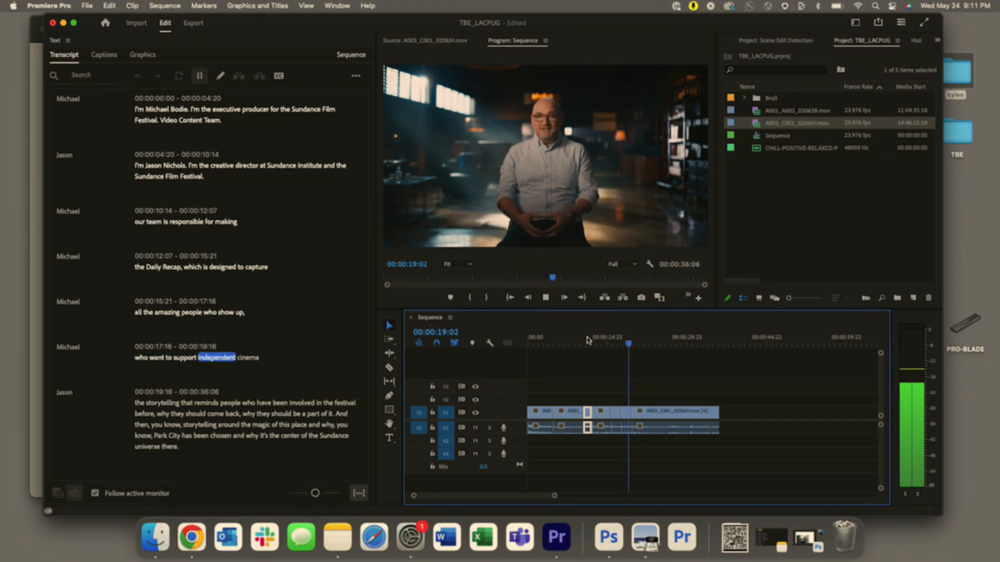
pyautogui.press('space')
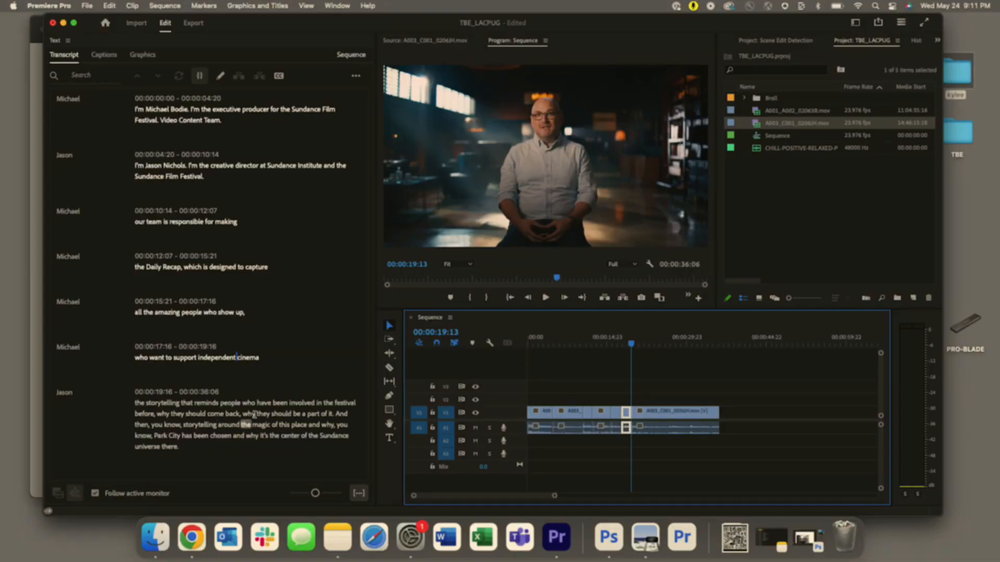
# - Ripple-delete "the" before "storytelling", "that" after it, and "who have been involved in the festival before," from the last passage
pyautogui.click(144, 403)
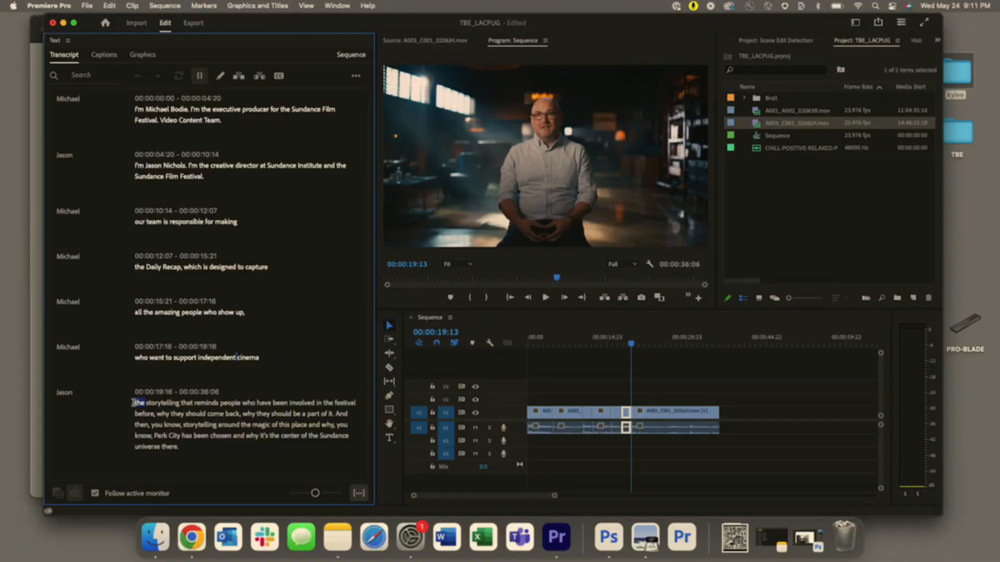
pyautogui.press('BackSpace')
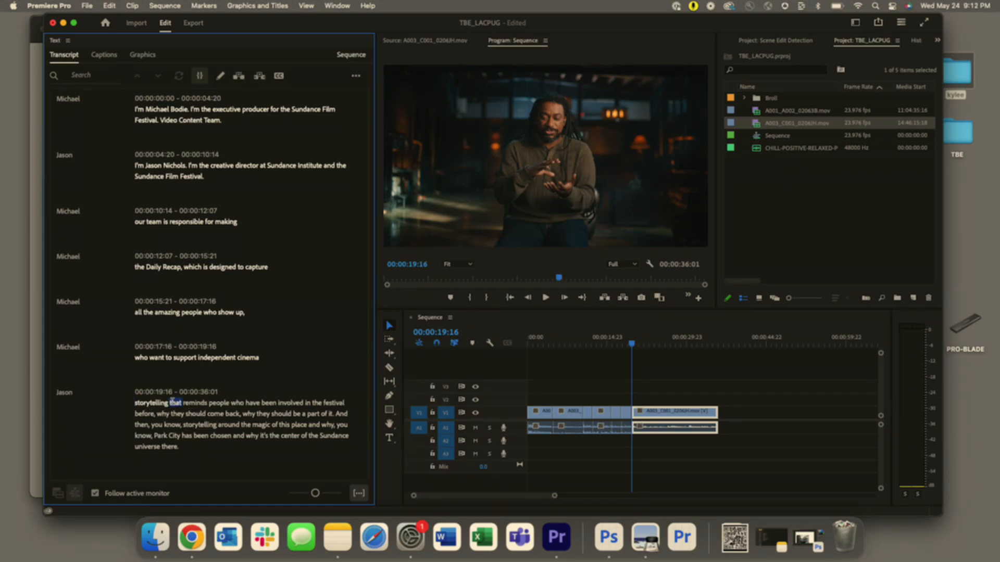
pyautogui.press('space')
pyautogui.press('BackSpace')
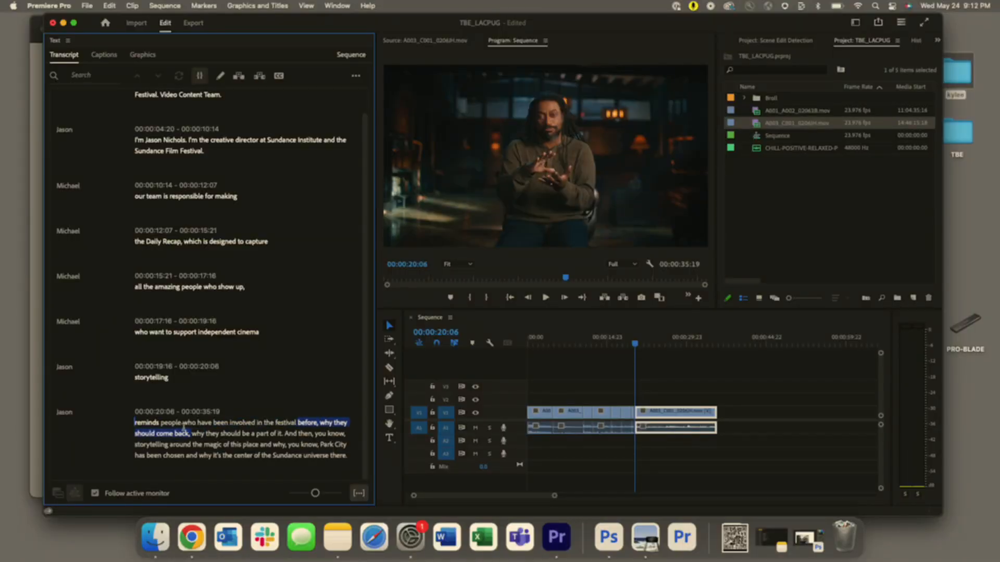
pyautogui.press('Delete')
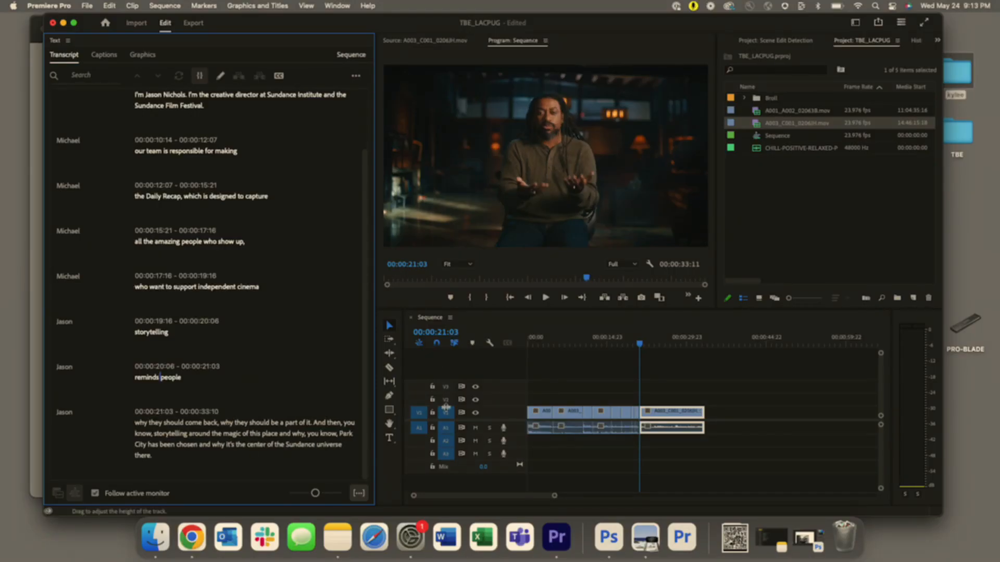
# - Play the sequence up to "why they should come back," and ripple-trim the last clip's end to that point
pyautogui.scroll(2, 238, 218)
pyautogui.scroll(-2, 237, 217)
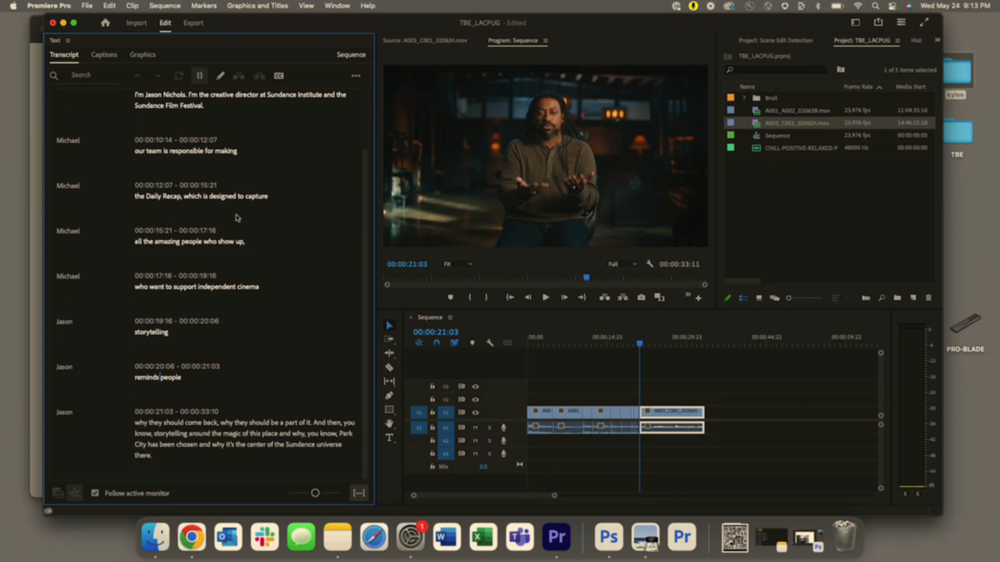
pyautogui.scroll(1, 238, 217)
pyautogui.click(625, 339)
pyautogui.press('space')
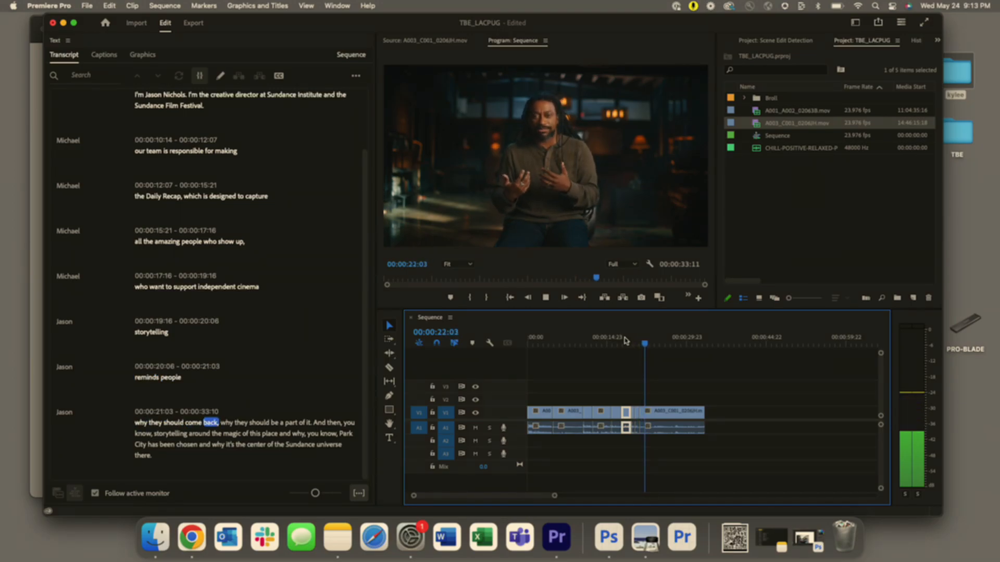
pyautogui.click(677, 412)
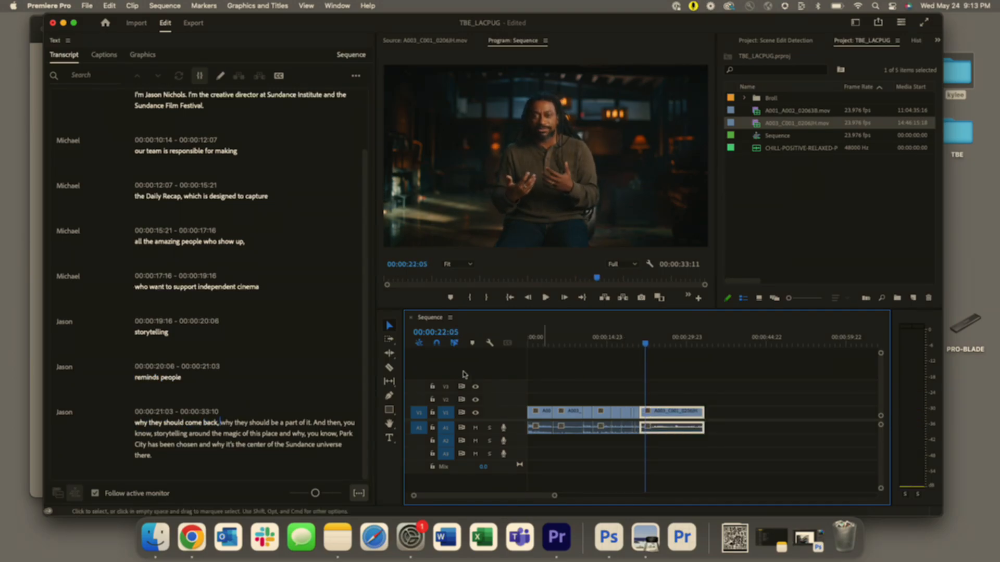
pyautogui.click(389, 354)
pyautogui.click(416, 356)
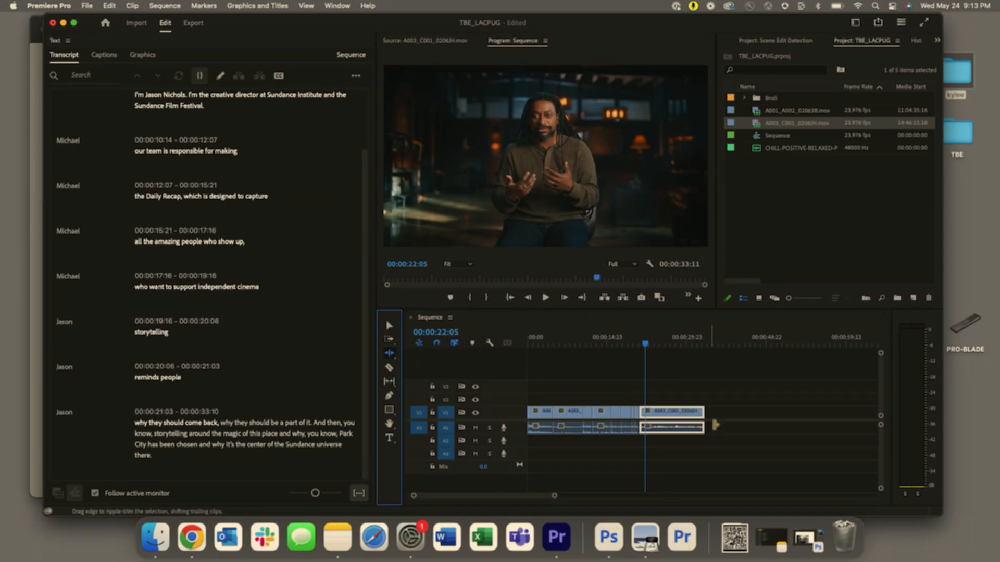
pyautogui.moveTo(703, 412); pyautogui.dragTo(644, 415)
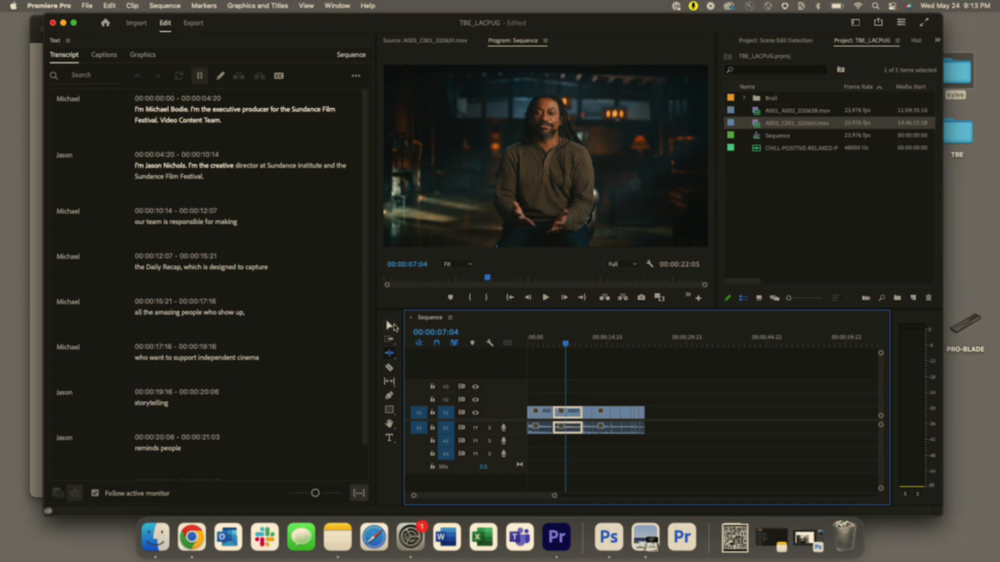
pyautogui.click(390, 326)
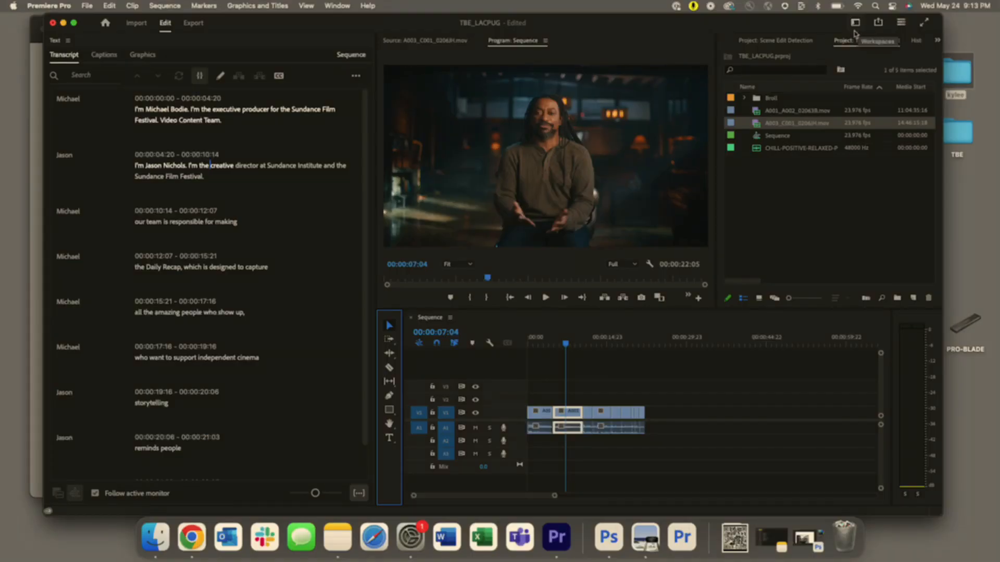
# - Zoom in on the sequence timeline and switch to the Essentials workspace
pyautogui.click(560, 380)
pyautogui.press('=')
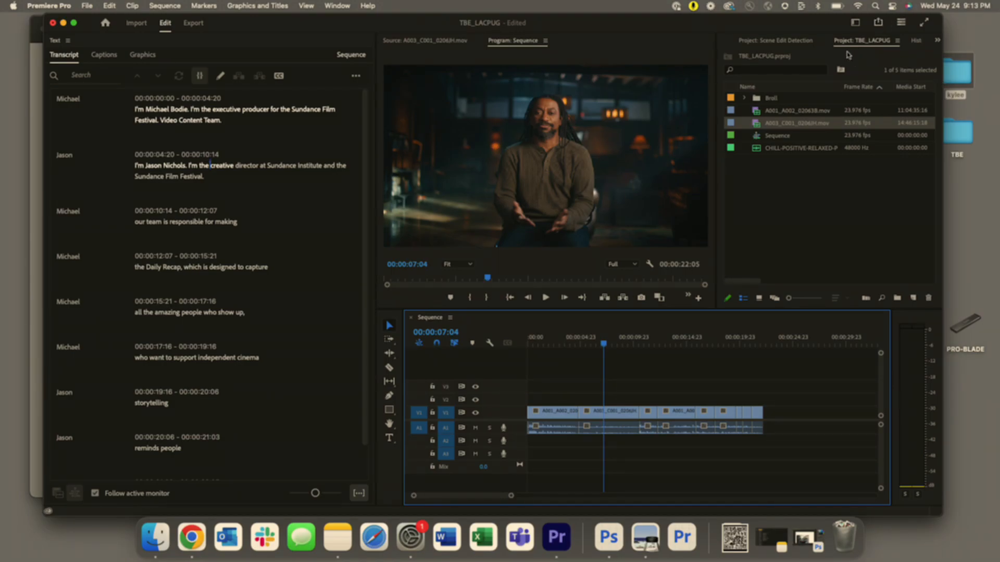
pyautogui.click(857, 23)
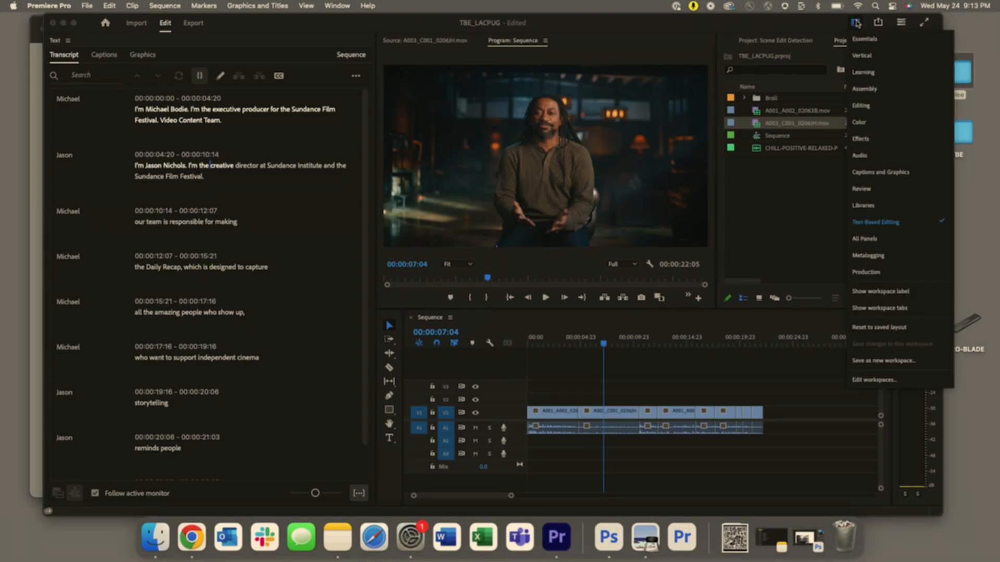
pyautogui.click(880, 41)
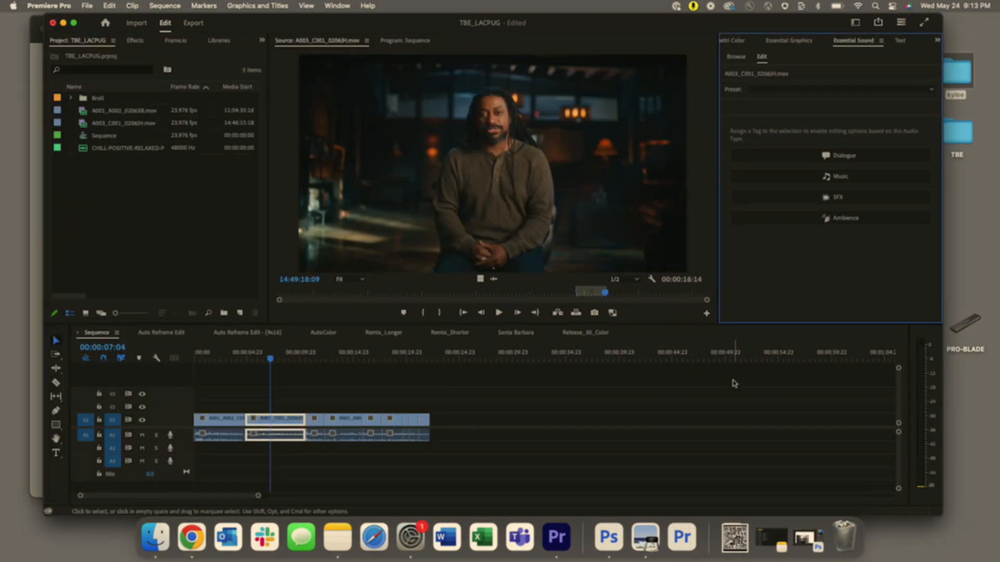
# - Select all clips after the creative director's introduction and shift them about 1.5 seconds later to open a gap
pyautogui.click(463, 388)
pyautogui.press('space')
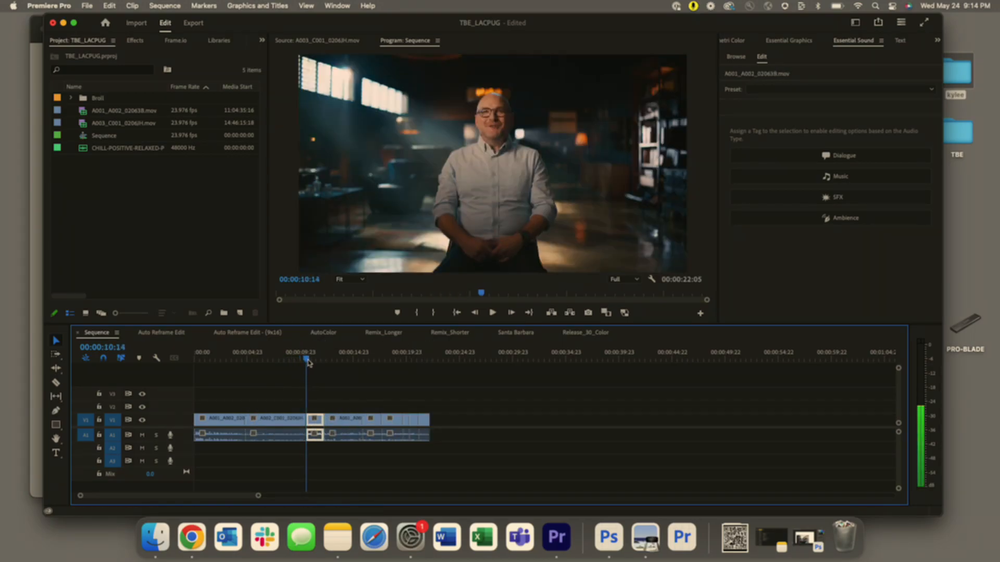
pyautogui.press('space')
pyautogui.moveTo(315, 404); pyautogui.dragTo(453, 468)
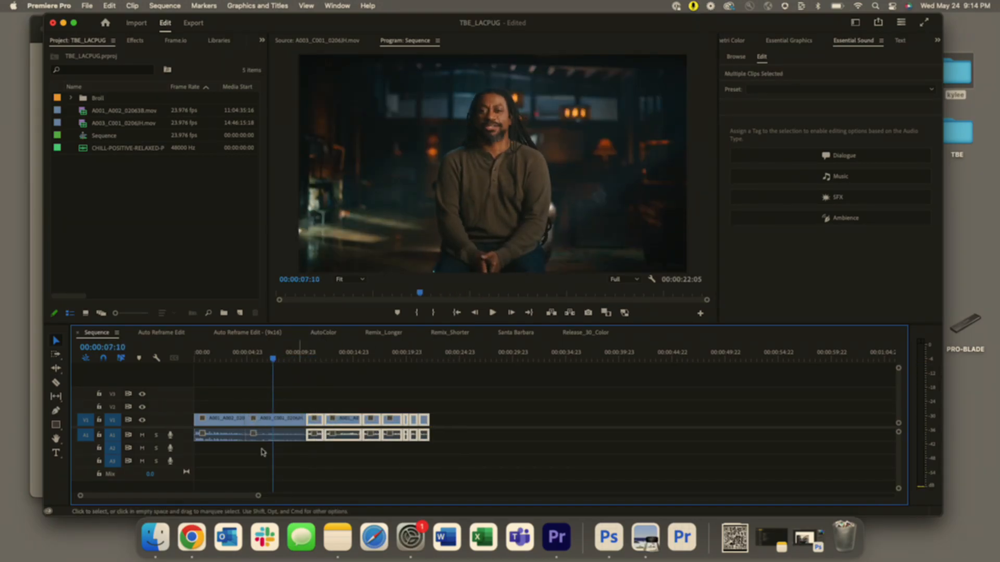
pyautogui.moveTo(316, 425); pyautogui.dragTo(332, 424)
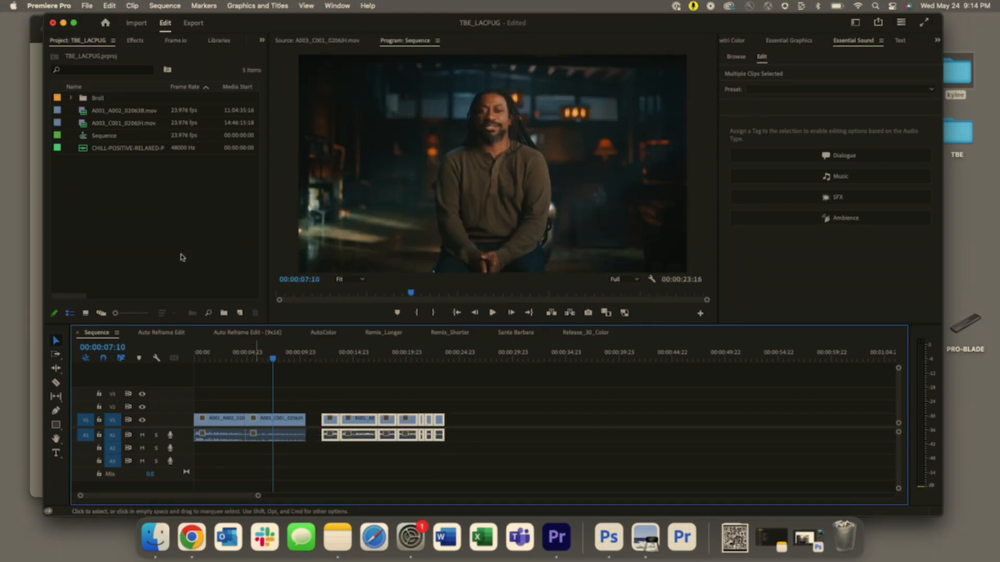
# - Preview clips from the B-roll bin and place A014_A026_0124EN_V1-0066.mov on V2 so it covers the gap
pyautogui.click(73, 98)
pyautogui.doubleClick(93, 111)
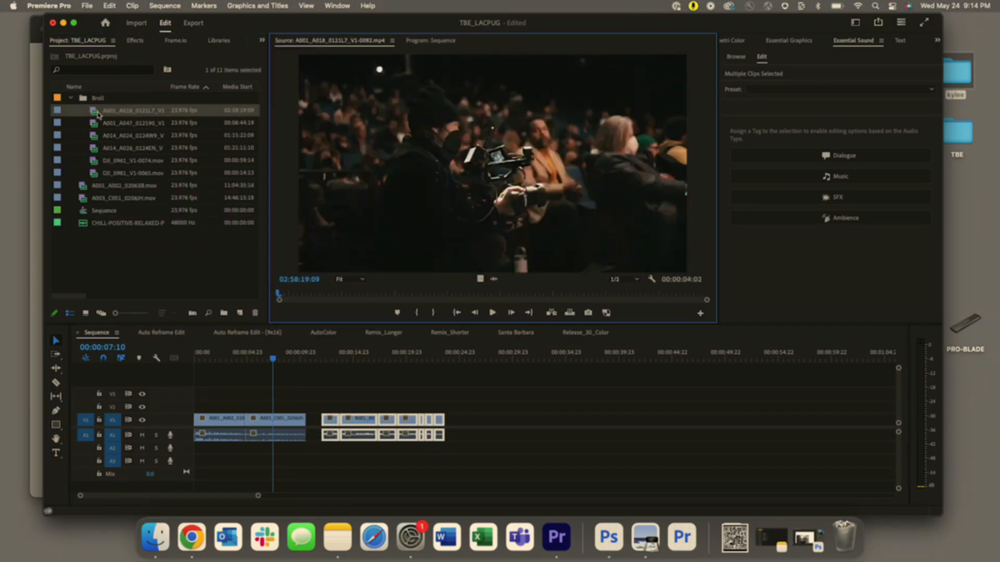
pyautogui.doubleClick(94, 148)
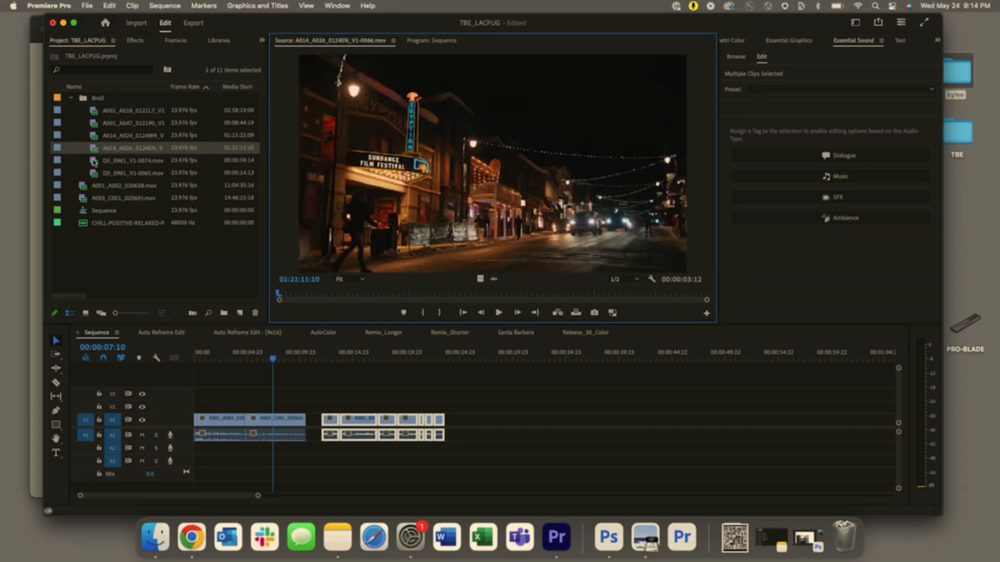
pyautogui.moveTo(319, 397); pyautogui.dragTo(300, 406)
pyautogui.click(306, 352)
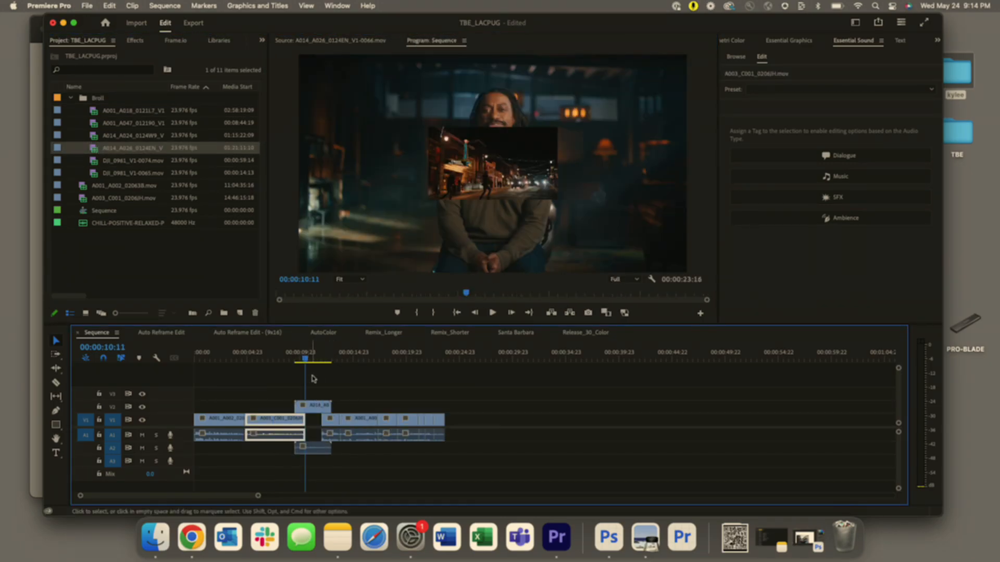
# - Fit the A014_A026_0124EN_V1-0066.mov B-roll clip on V2 to the sequence's frame size
pyautogui.click(315, 406)
pyautogui.rightClick(314, 406)
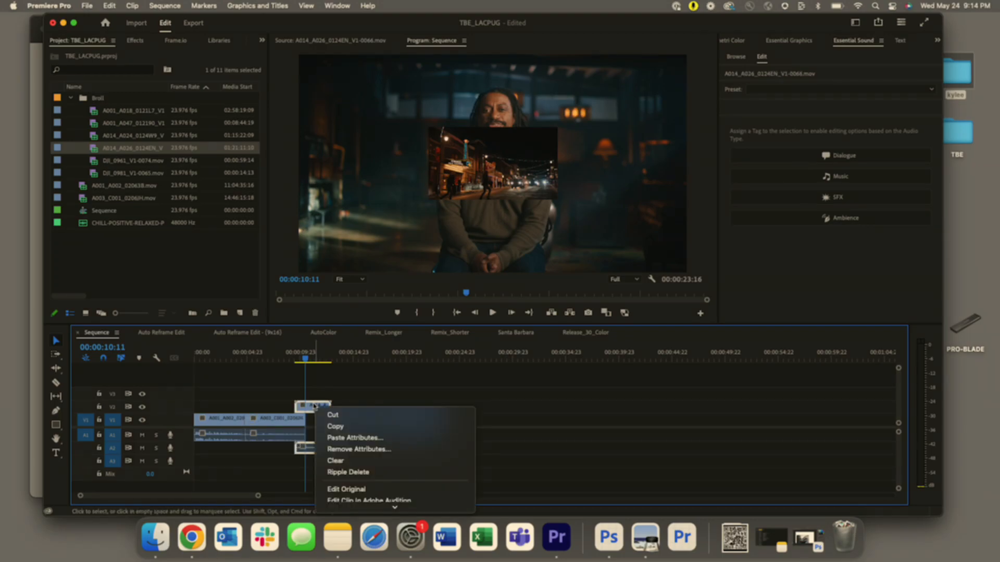
pyautogui.scroll(-5, 365, 515)
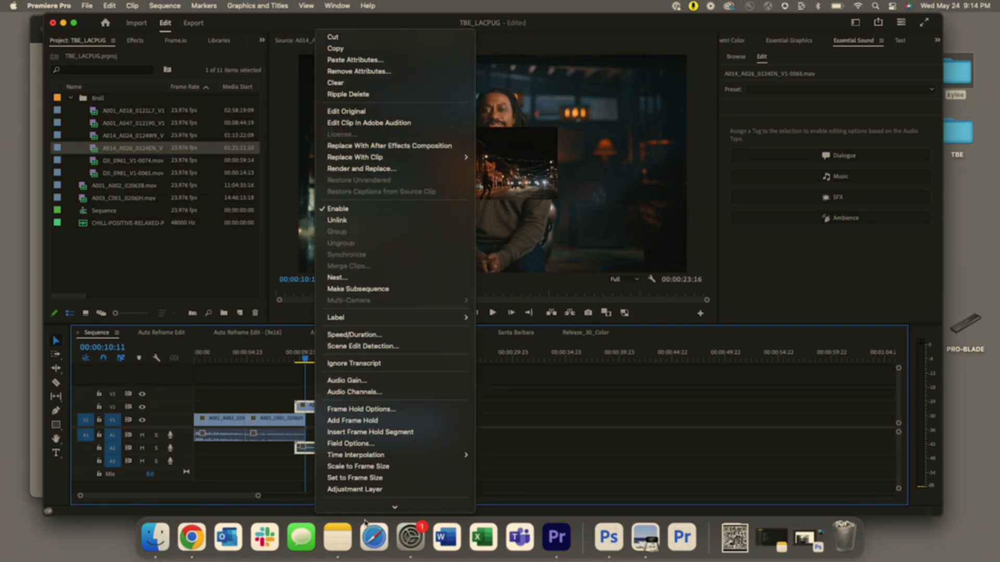
pyautogui.click(361, 362)
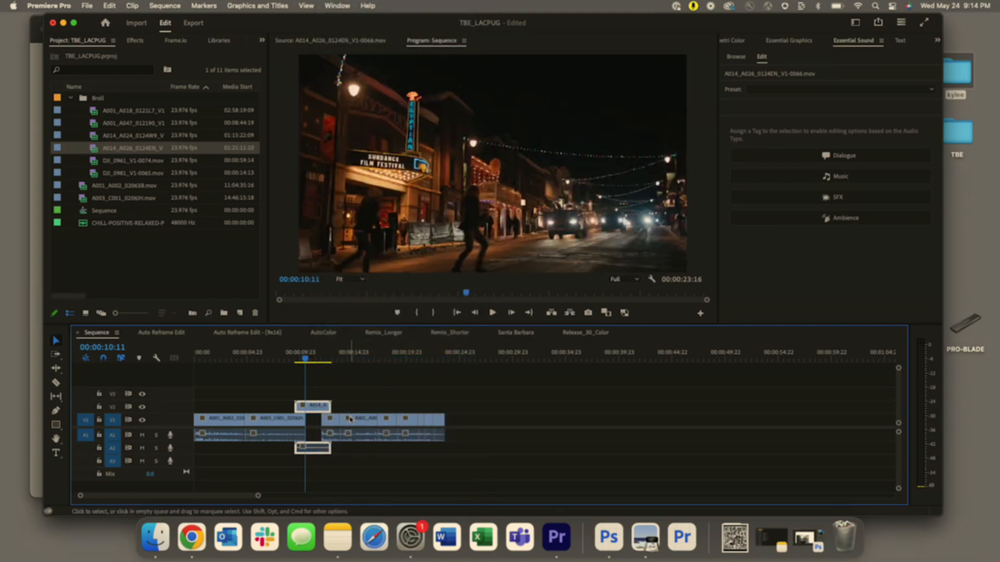
pyautogui.click(361, 379)
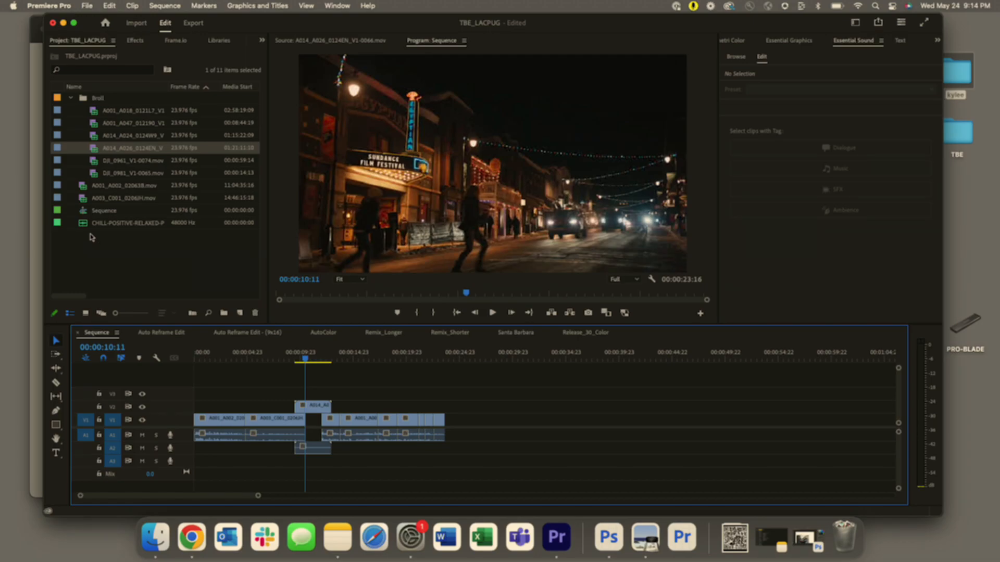
# - Switch to the Audio workspace and browse the Adobe Stock music tracks in Essential Sound
pyautogui.click(856, 23)
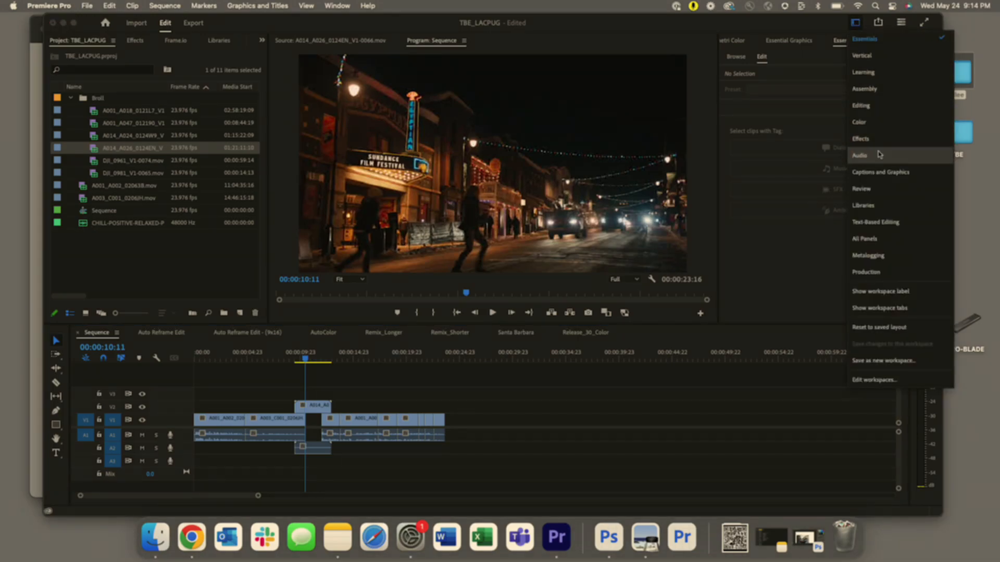
pyautogui.click(880, 155)
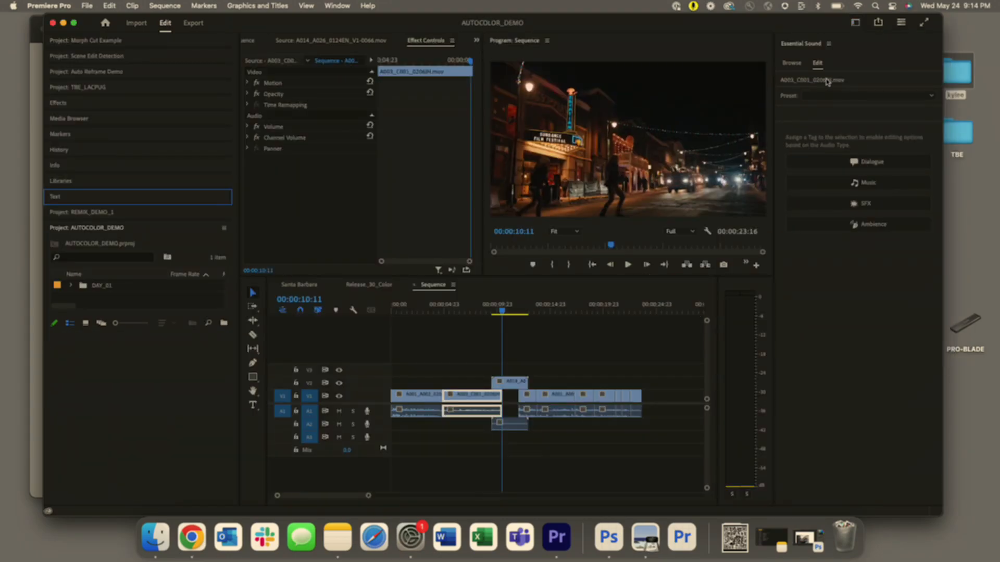
pyautogui.click(792, 63)
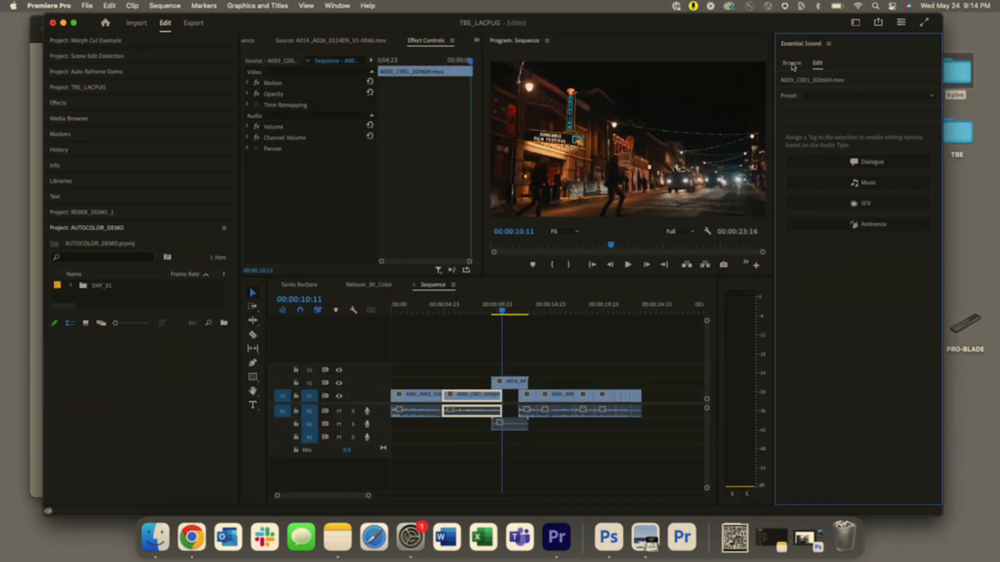
pyautogui.scroll(-8, 843, 261)
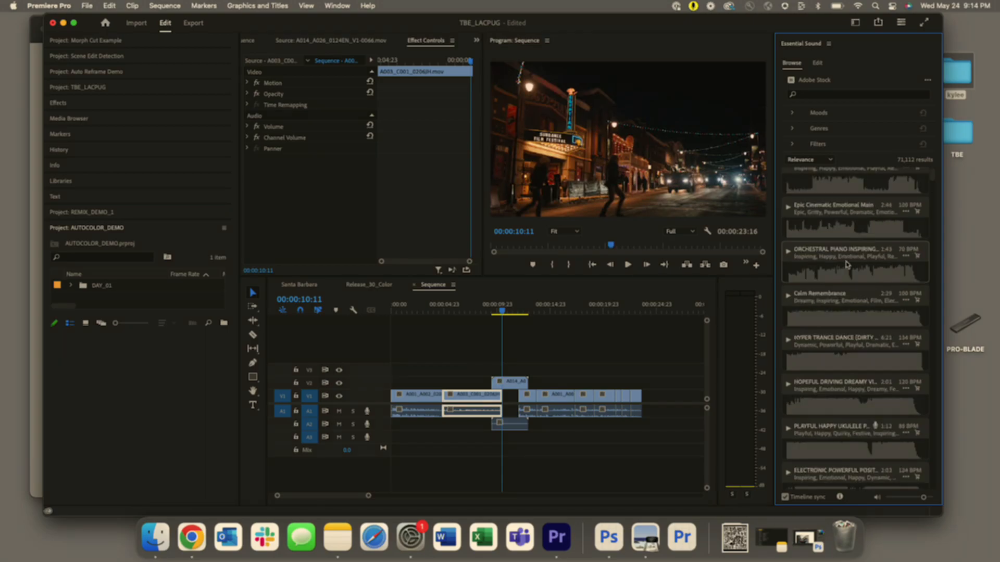
pyautogui.scroll(8, 846, 264)
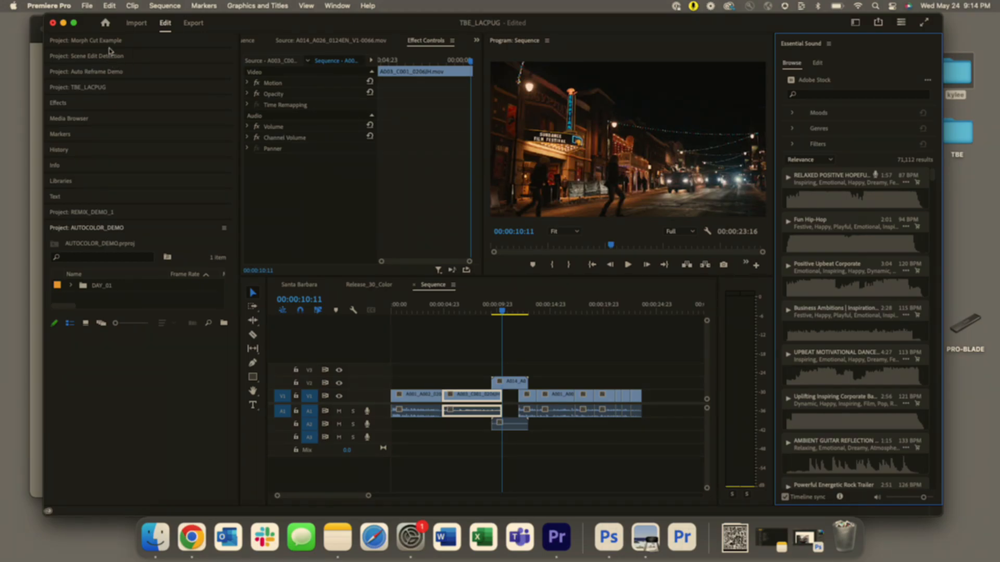
# - Place the CHILL-POSITIVE-RELAXED-POP music file from the TBE_LACPUG project on A3 at the start of the sequence
pyautogui.click(99, 88)
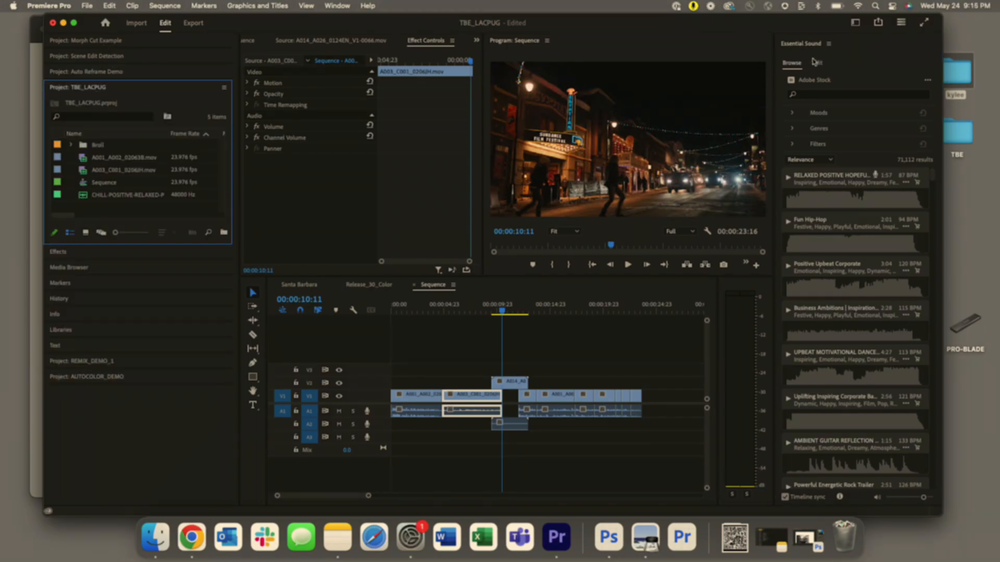
pyautogui.click(817, 62)
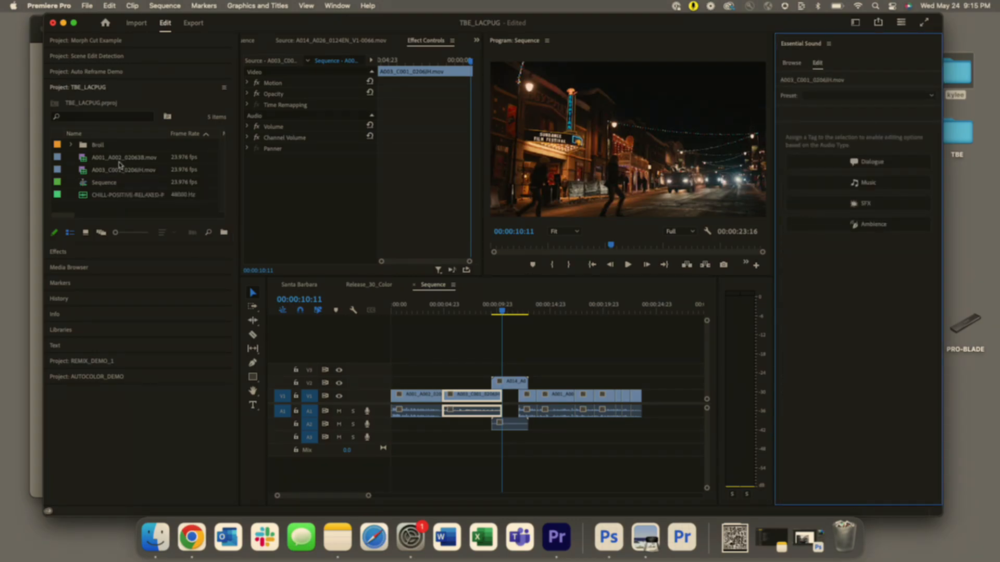
pyautogui.click(94, 195)
pyautogui.moveTo(351, 231); pyautogui.dragTo(507, 455)
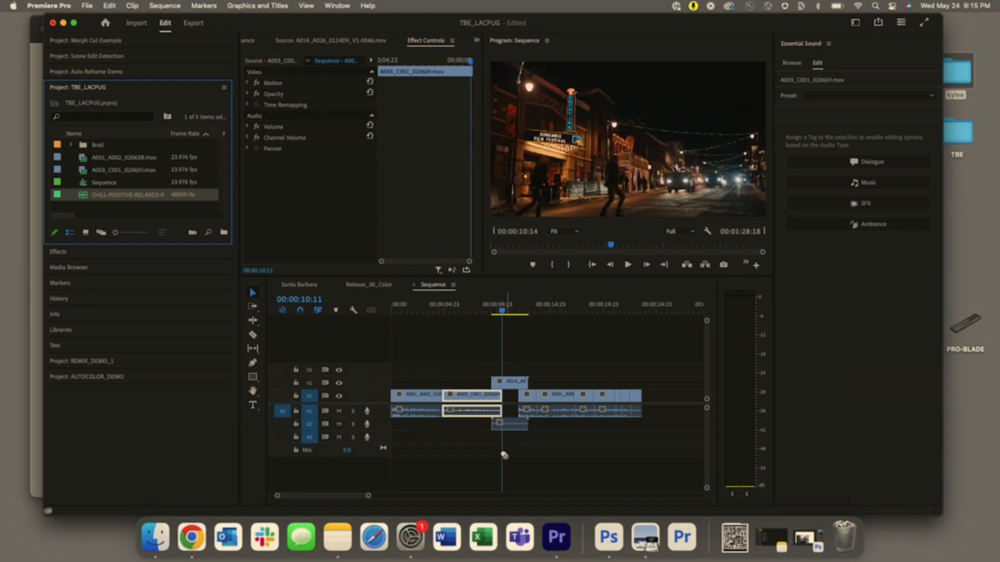
pyautogui.moveTo(400, 452)
pyautogui.mouseDown()
pyautogui.moveTo(400, 426)
pyautogui.moveTo(400, 437)
pyautogui.mouseUp()
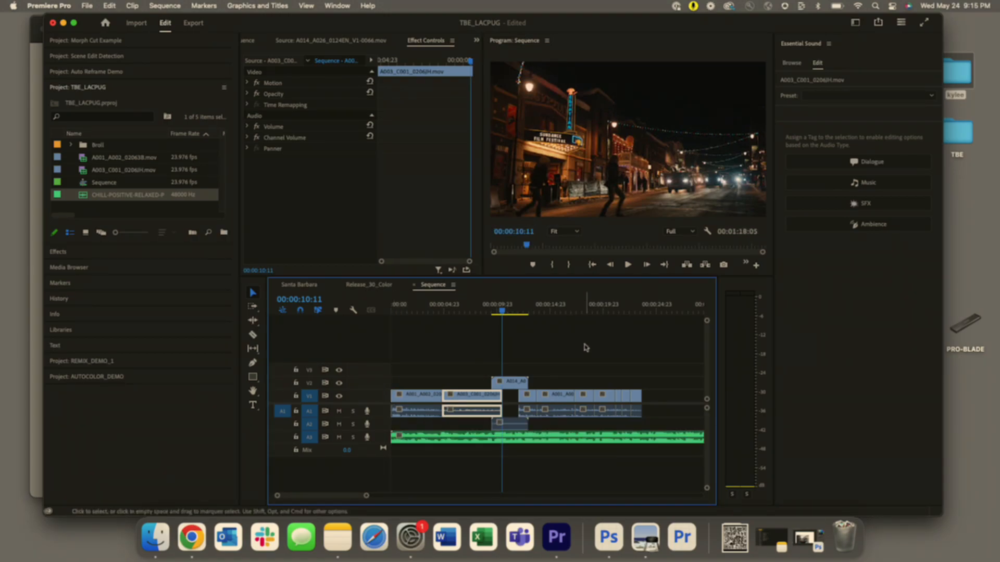
# - Shorten the music on A3 with the Remix Tool to about 28 seconds, slightly past the last interview clip
pyautogui.press('-')
pyautogui.press('-')
pyautogui.press('-')
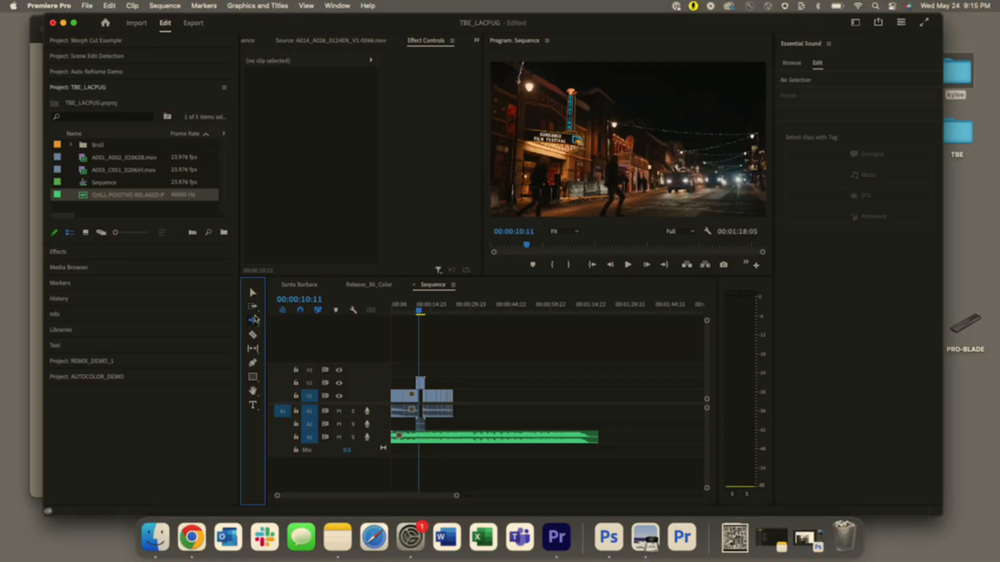
pyautogui.click(255, 319)
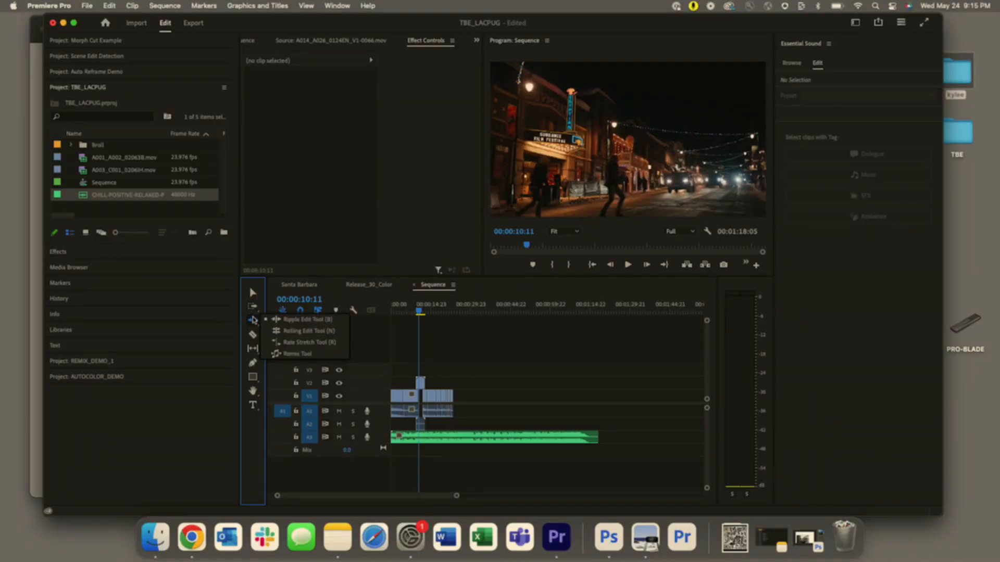
pyautogui.click(252, 322)
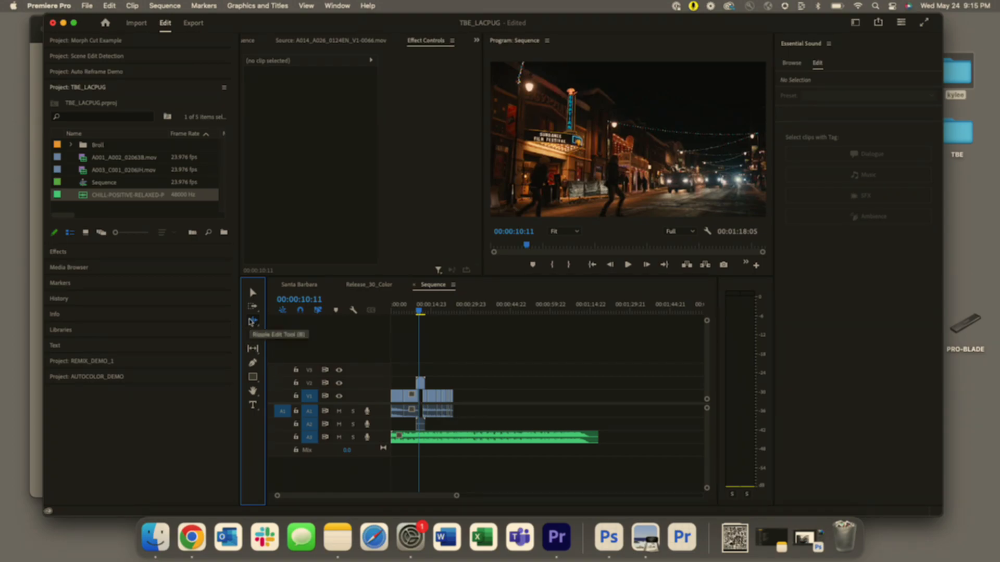
pyautogui.click(252, 321)
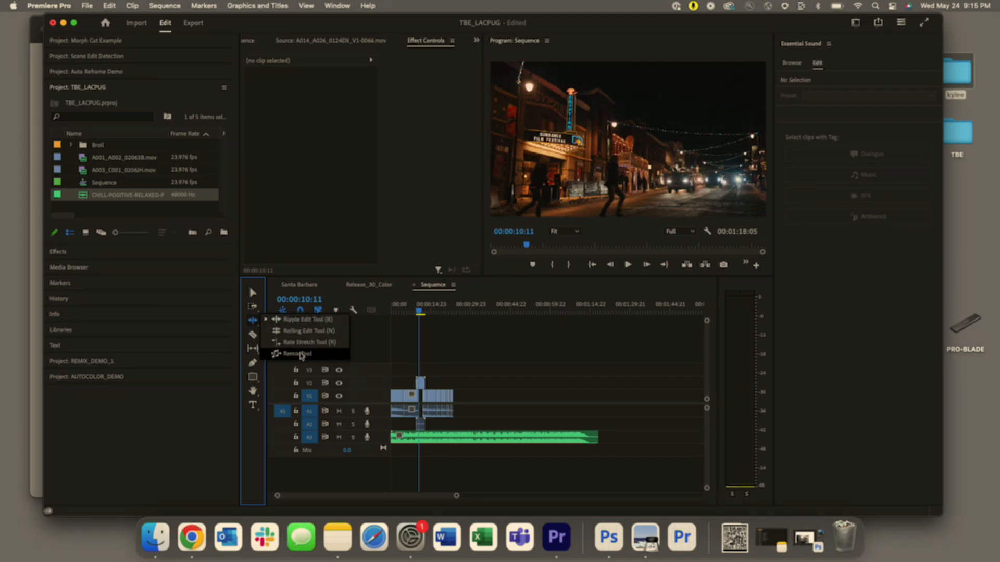
pyautogui.click(300, 355)
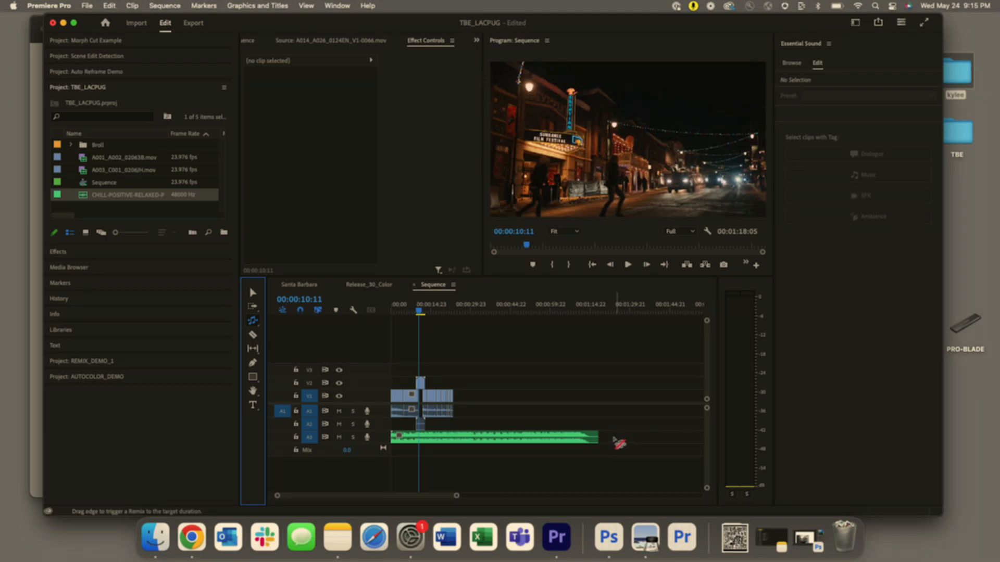
pyautogui.moveTo(602, 444); pyautogui.dragTo(465, 444)
pyautogui.press('=')
pyautogui.press('=')
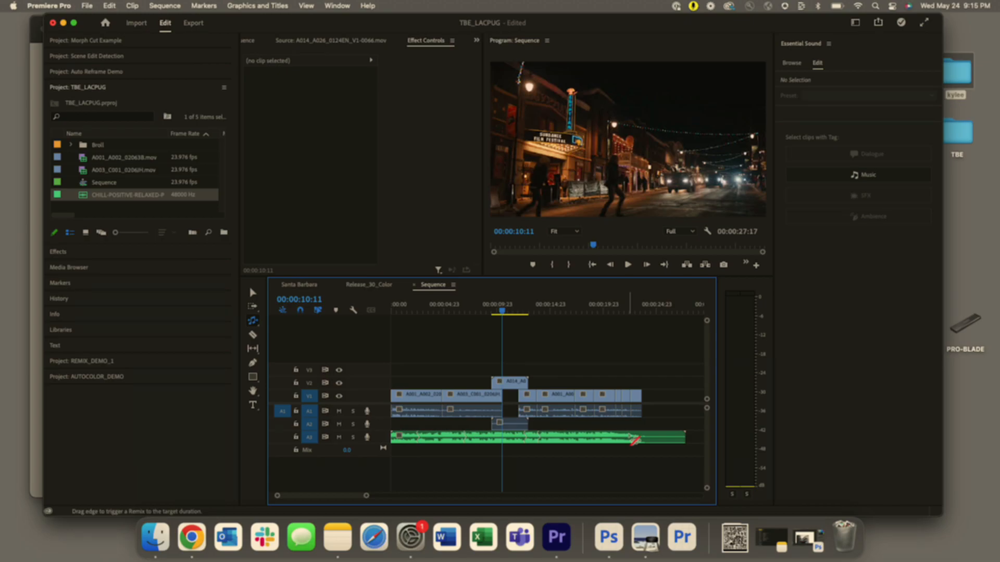
pyautogui.click(252, 295)
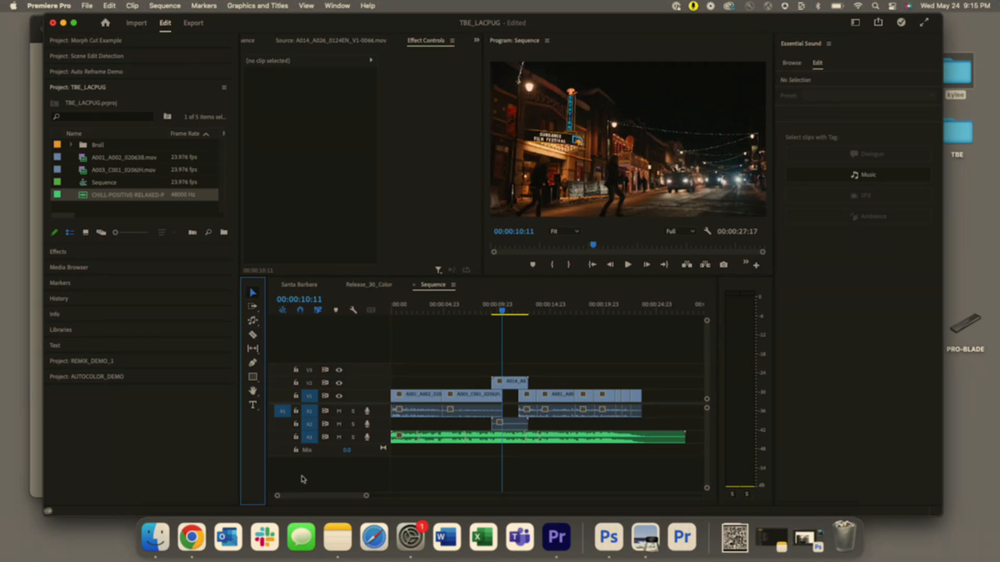
# - Solo track A3 and play the remixed music from about two seconds in, listening across its edit points
pyautogui.click(353, 437)
pyautogui.moveTo(427, 308); pyautogui.dragTo(412, 307)
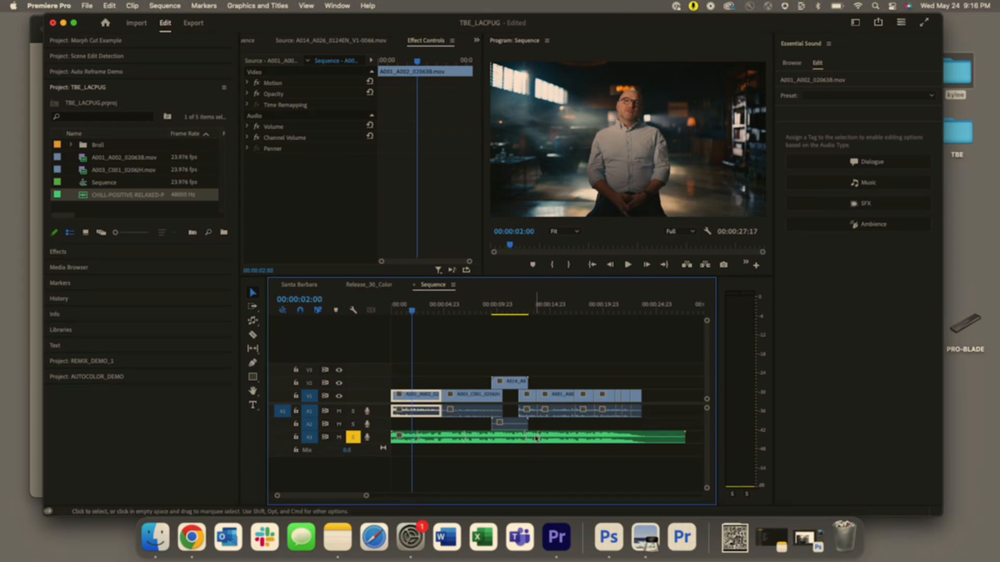
pyautogui.press('XF86AudioRaiseVolume')
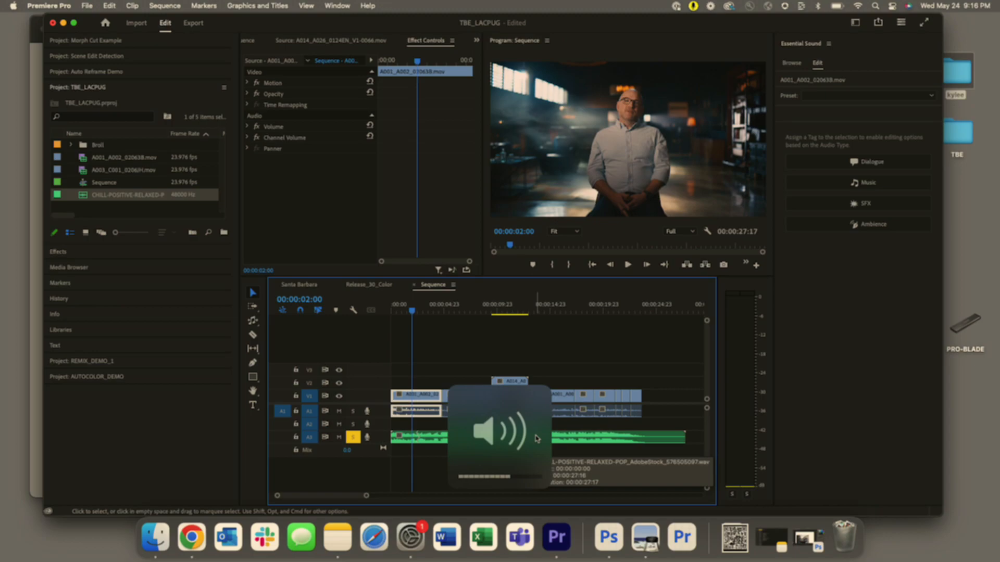
pyautogui.press('space')
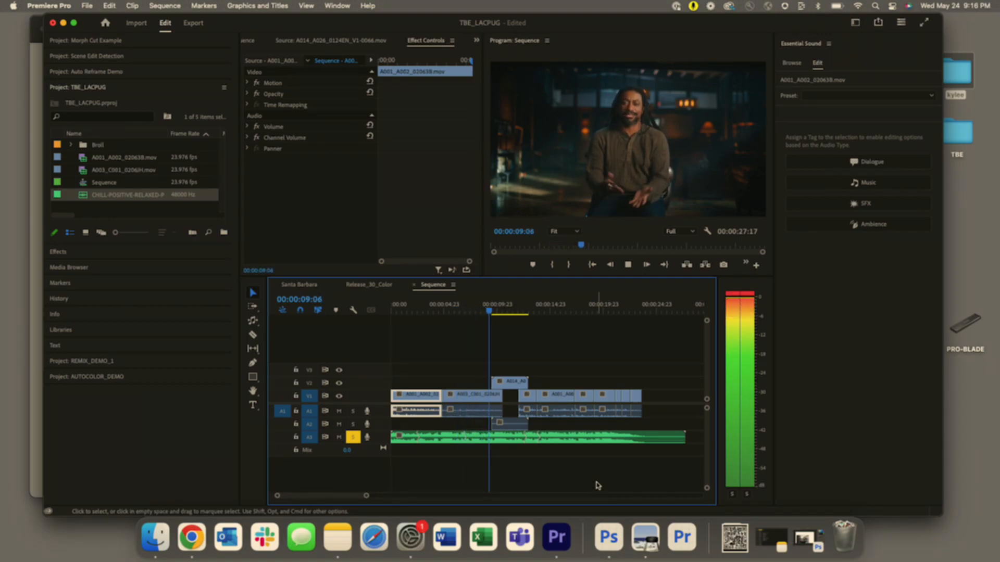
pyautogui.press('space')
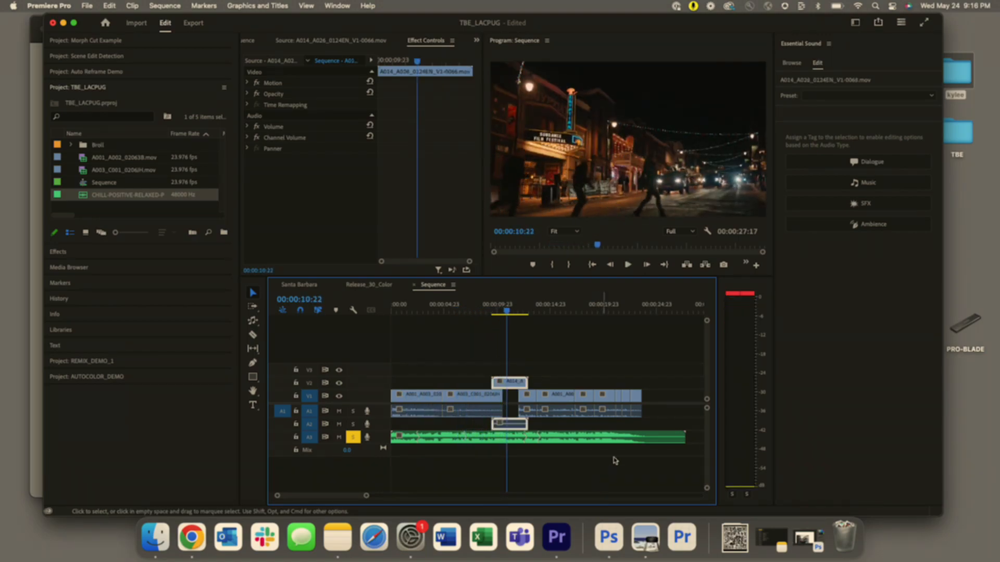
pyautogui.press('space')
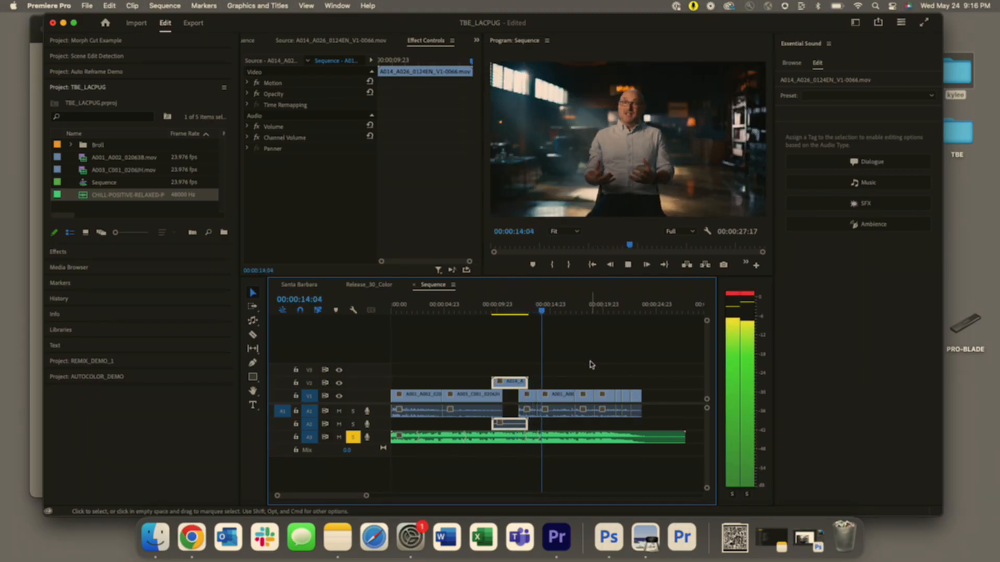
pyautogui.press('space')
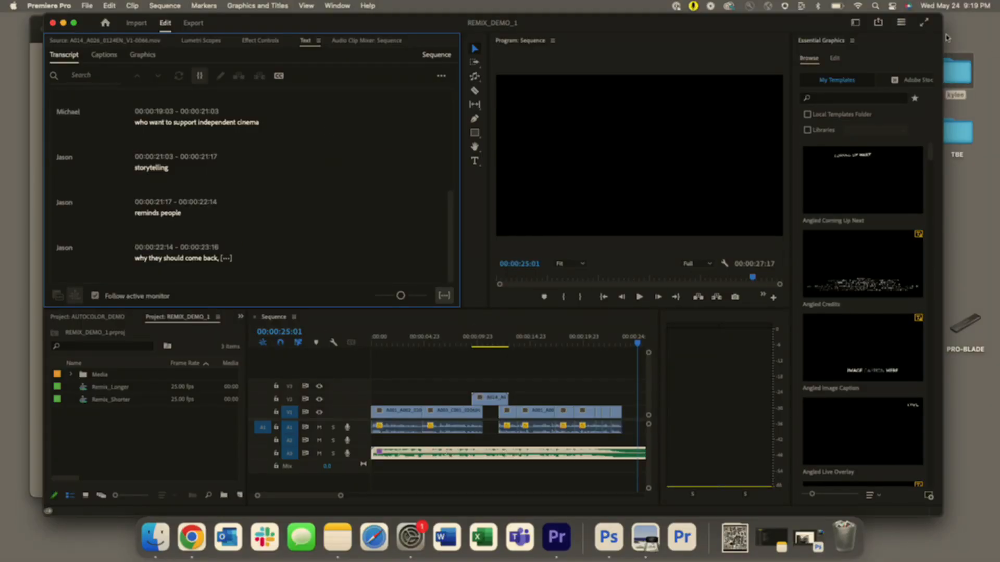
# - Widen the program window and review the sequence transcript, parking the playhead in the creative director's introduction
pyautogui.moveTo(944, 35); pyautogui.dragTo(990, 36)
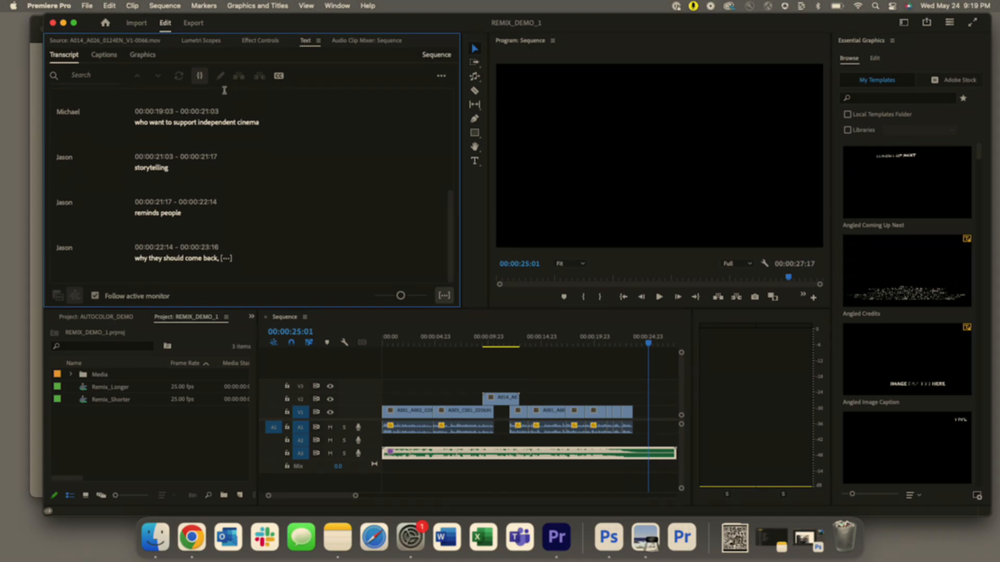
pyautogui.scroll(1, 234, 151)
pyautogui.scroll(5, 235, 151)
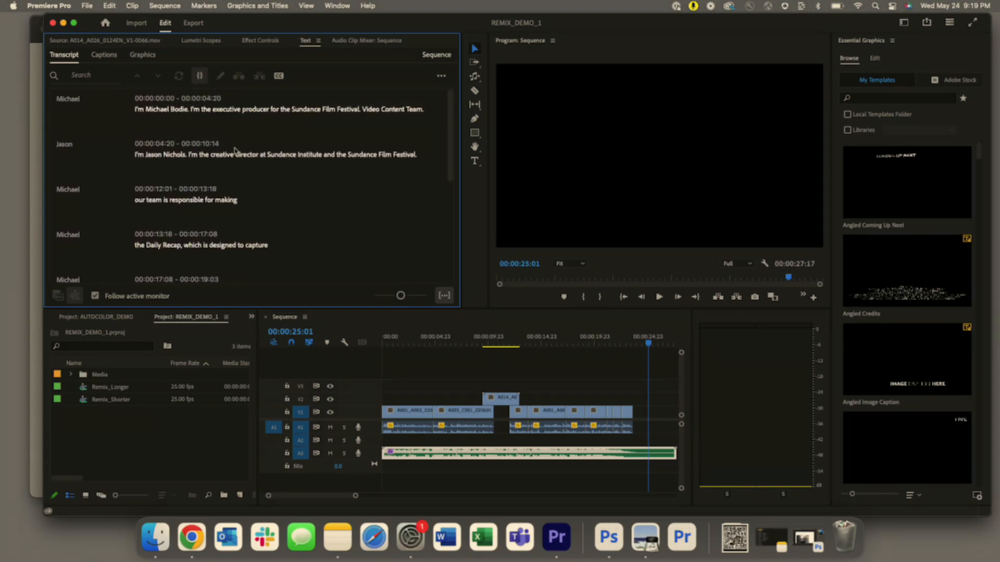
pyautogui.scroll(-3, 234, 151)
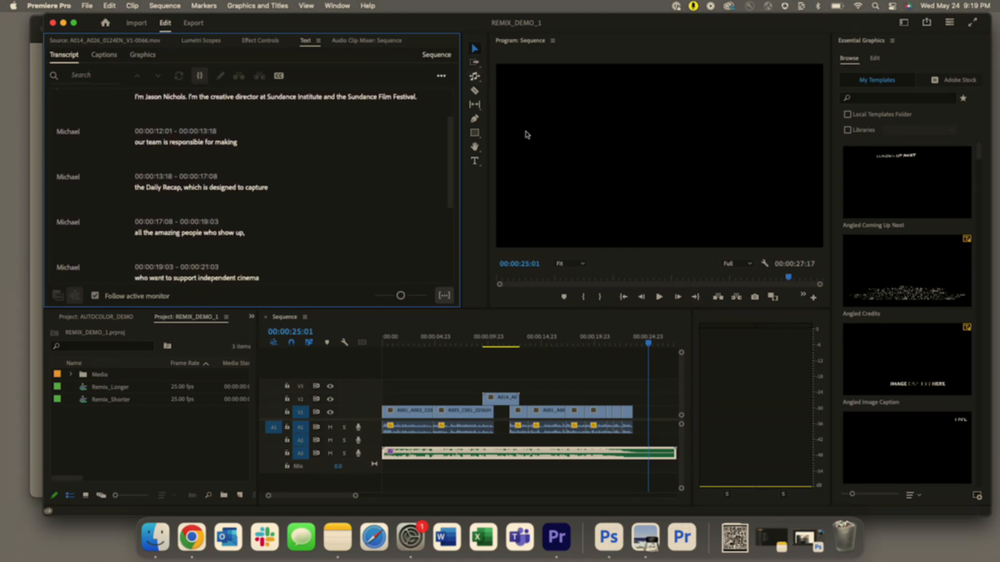
pyautogui.click(452, 337)
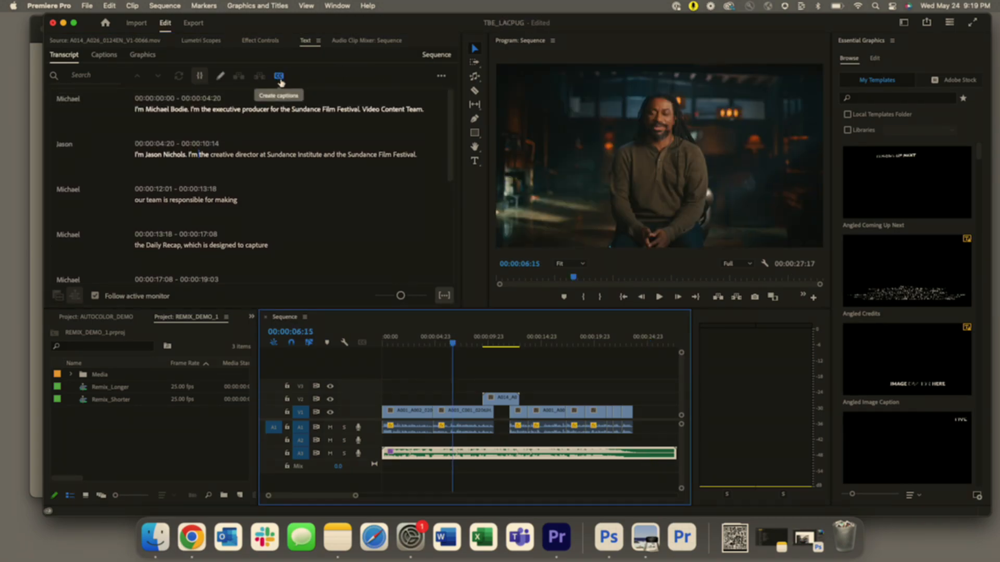
pyautogui.click(906, 23)
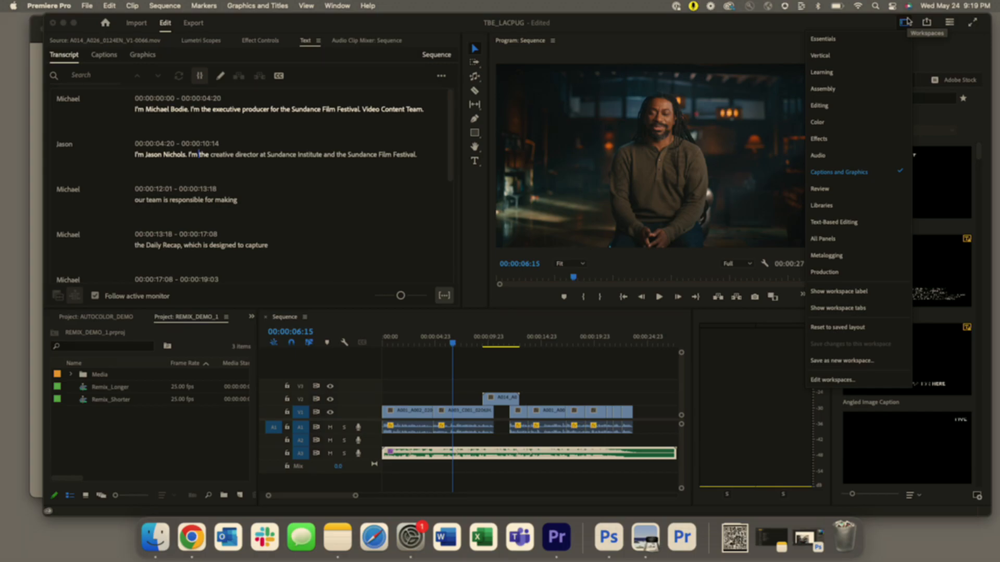
pyautogui.click(907, 22)
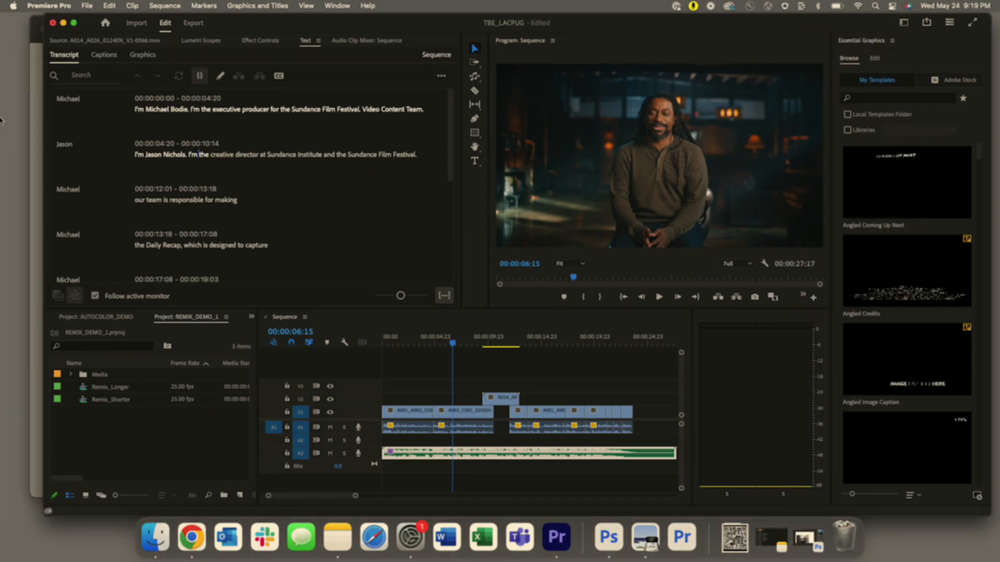
# - Create captions from the sequence transcript using the Subtitle default preset, with Subtitle format and single lines
pyautogui.click(279, 77)
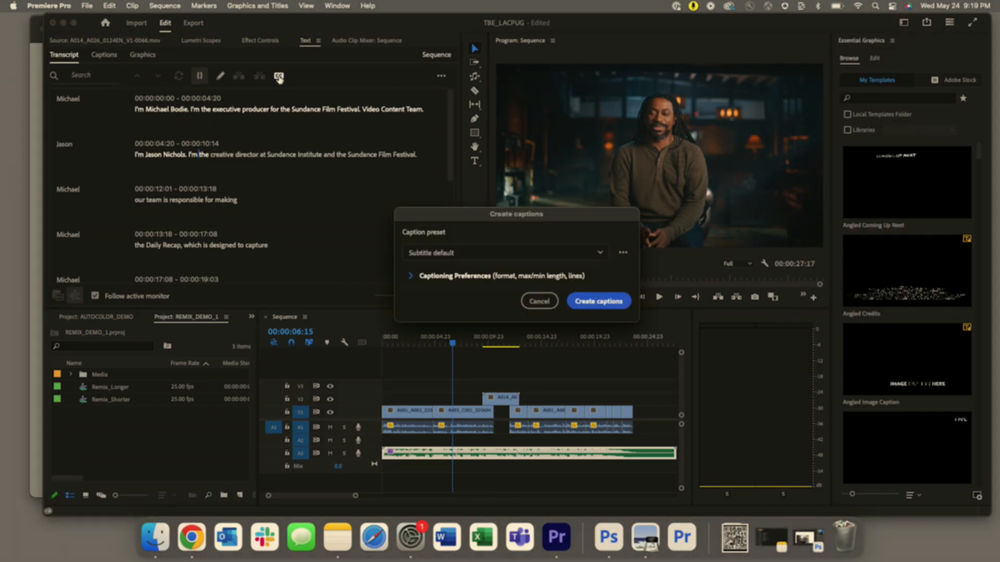
pyautogui.click(411, 276)
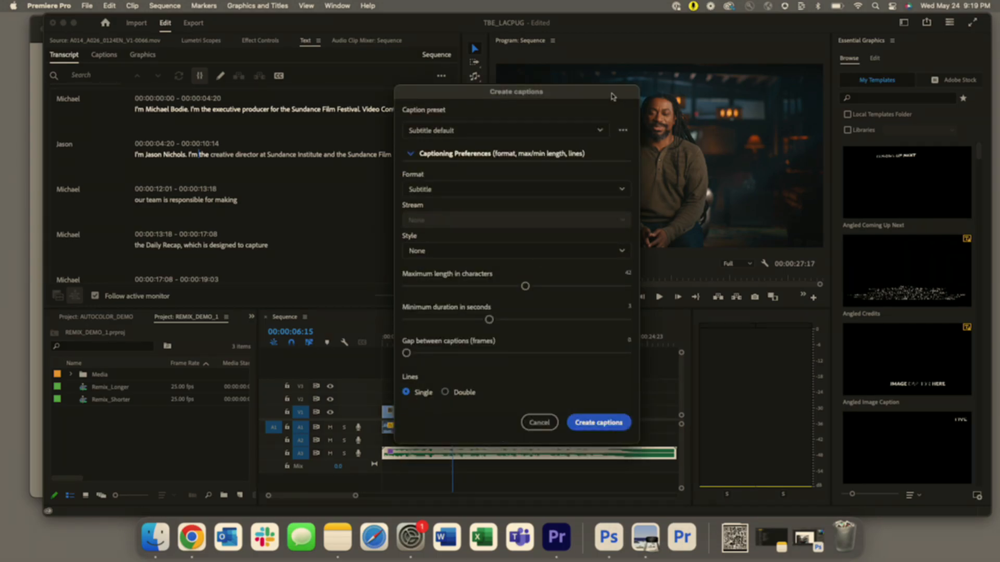
pyautogui.click(492, 190)
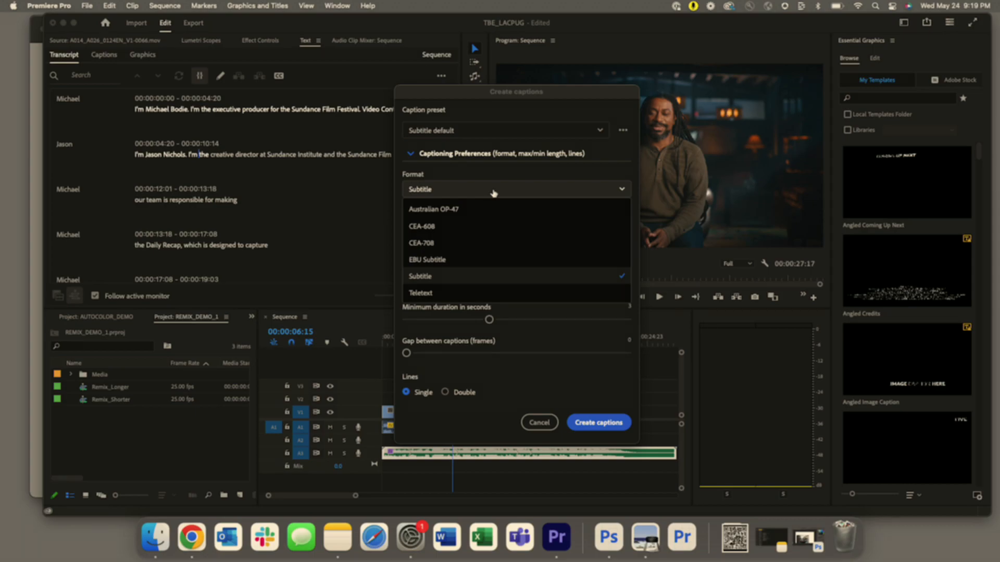
pyautogui.click(472, 191)
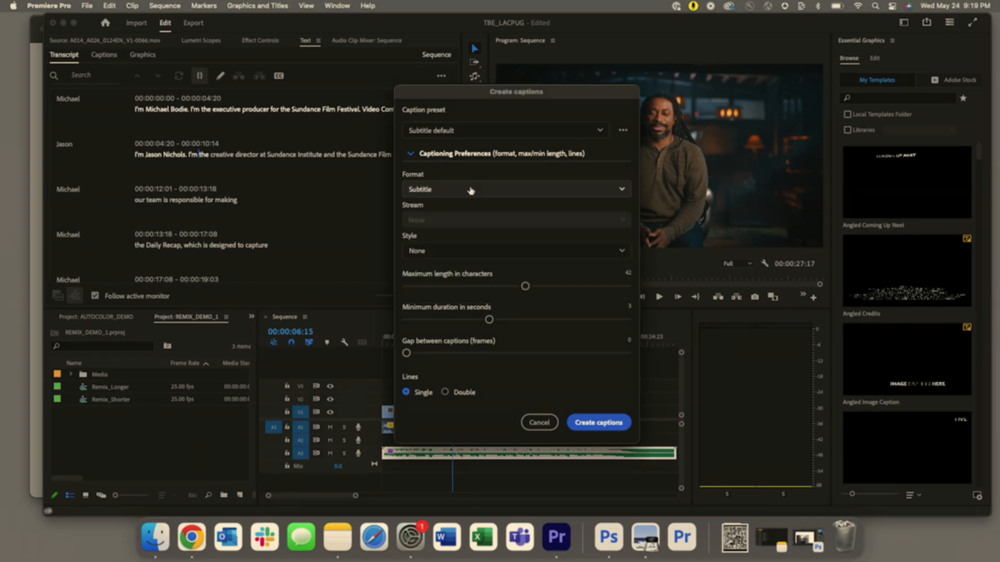
pyautogui.click(598, 422)
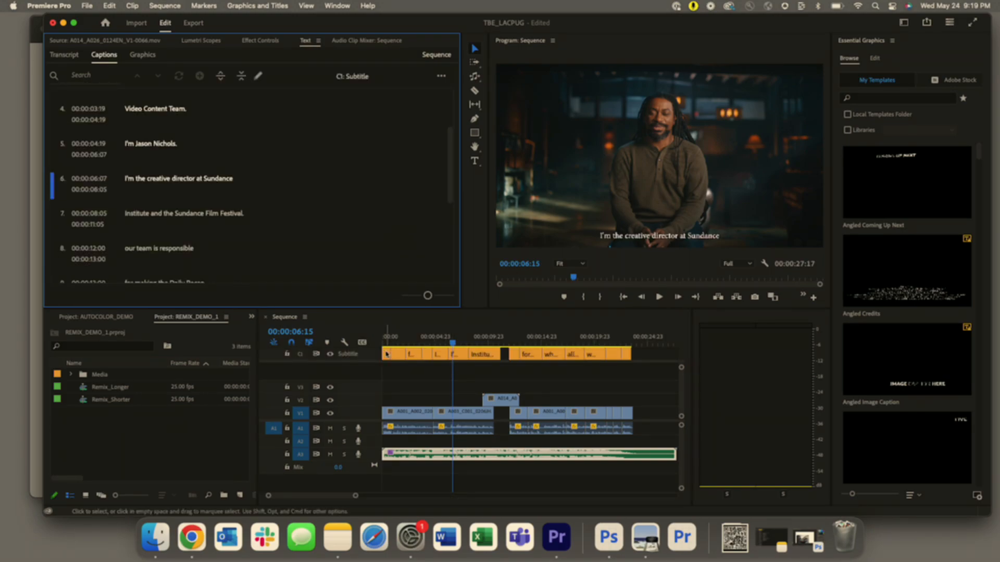
# - Play the captioned sequence up to the Sundance street B-roll and display the text styling properties of the caption shown there
pyautogui.moveTo(429, 337); pyautogui.dragTo(447, 339)
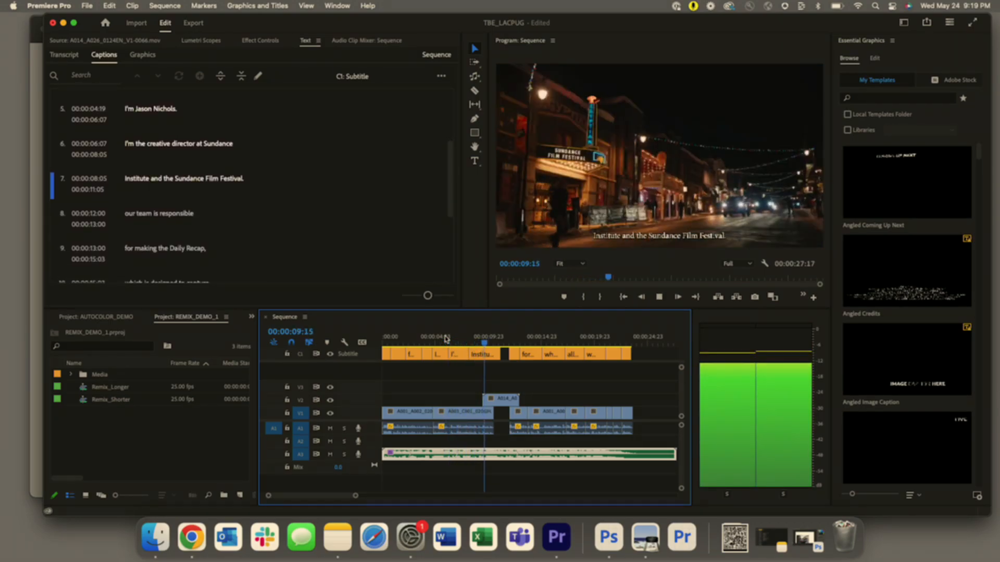
pyautogui.press('space')
pyautogui.click(874, 59)
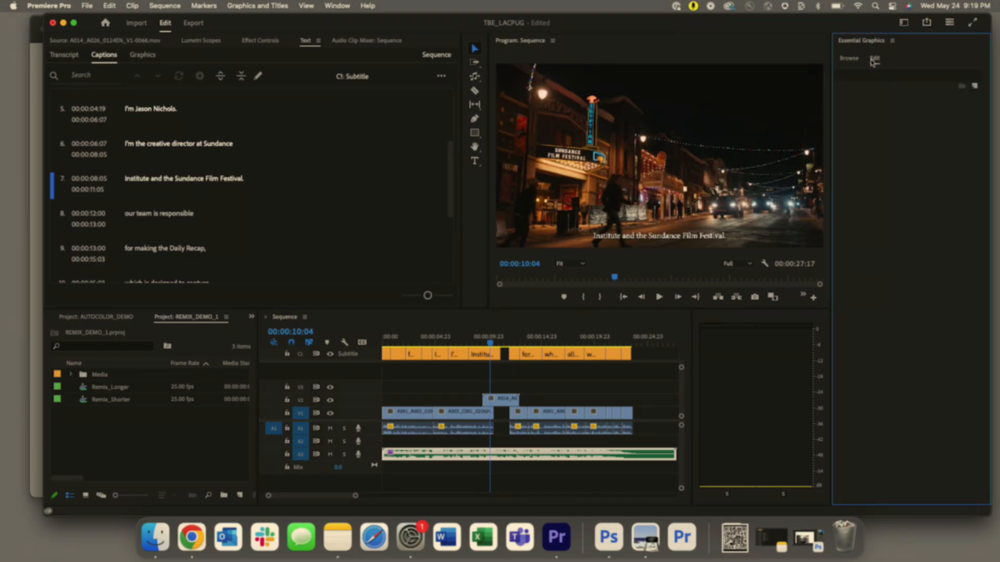
pyautogui.click(518, 356)
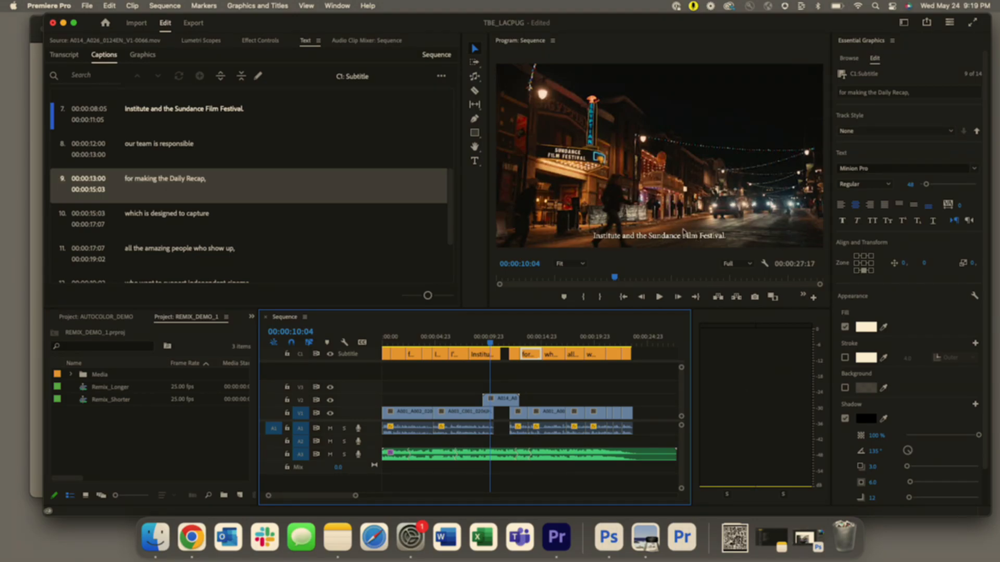
pyautogui.click(685, 237)
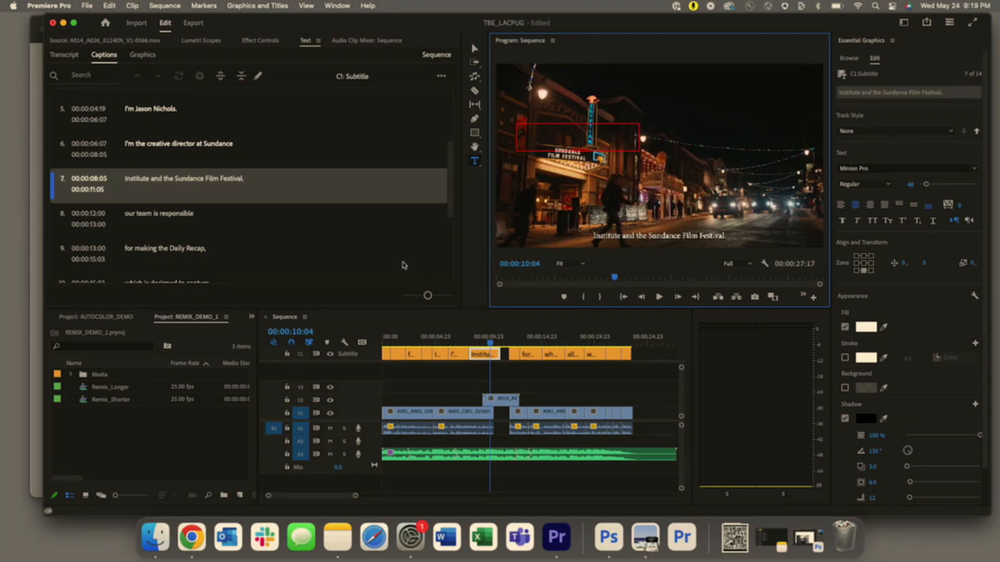
# - Delete the period at the end of caption 5, where the second speaker introduces himself
pyautogui.doubleClick(206, 181)
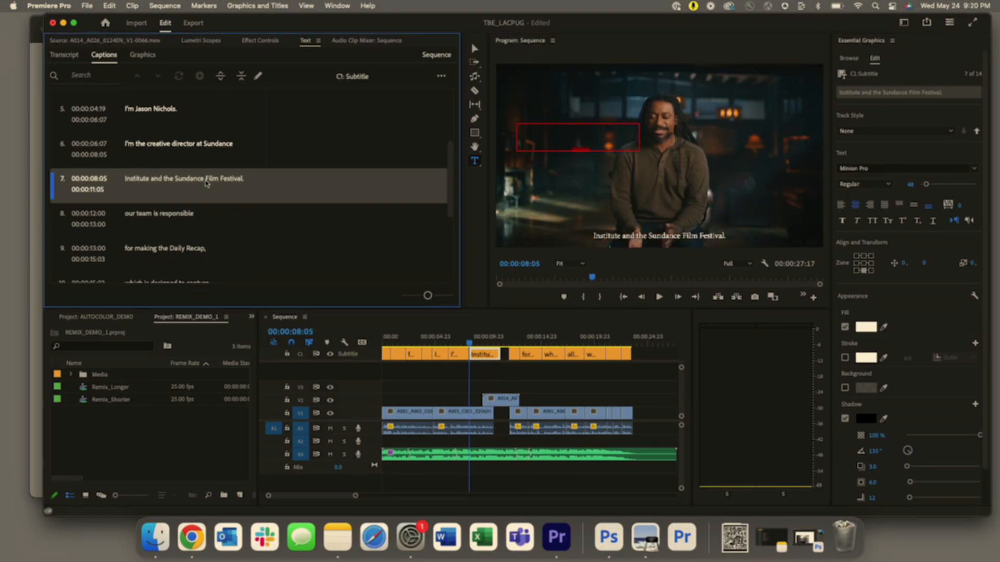
pyautogui.click(177, 180)
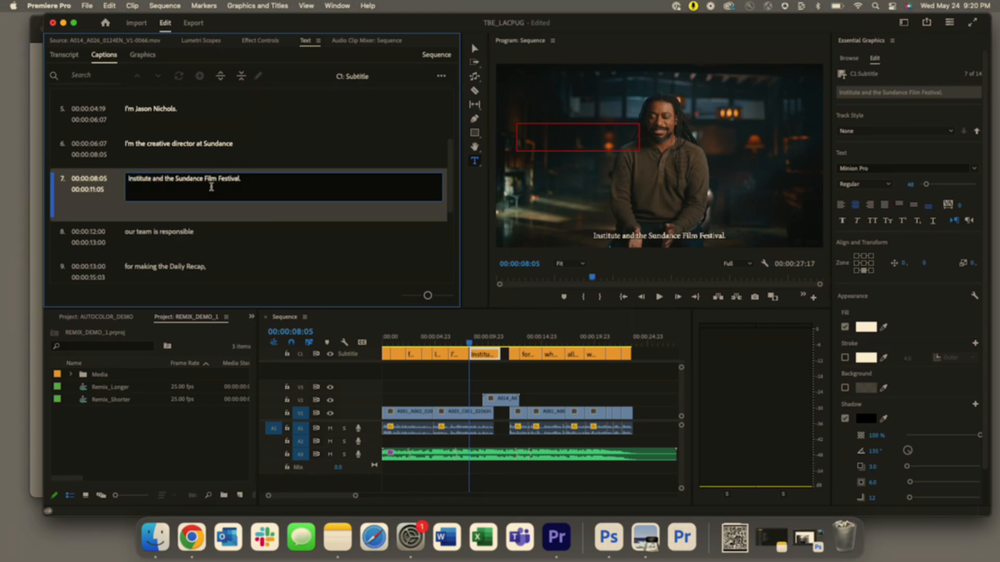
pyautogui.doubleClick(167, 110)
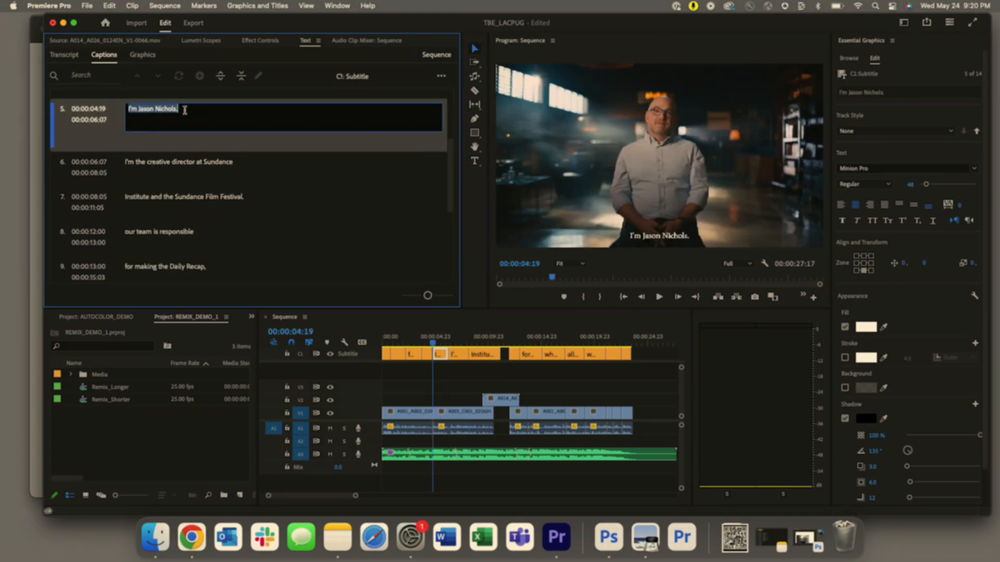
pyautogui.click(184, 110)
pyautogui.press('BackSpace')
pyautogui.click(216, 204)
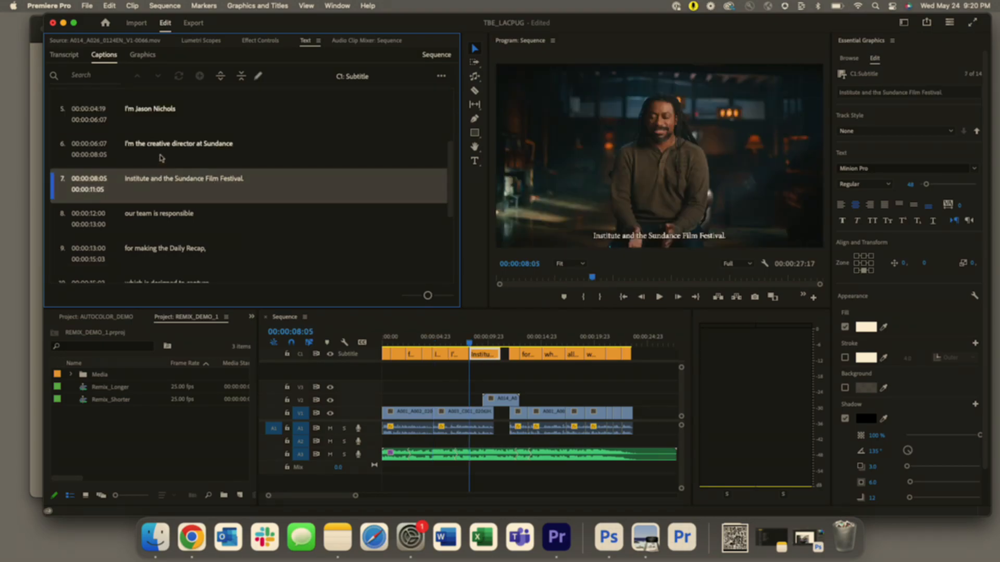
# - Capitalize the job title in caption 6 so it reads "I'm the Creative Director at Sundance"
pyautogui.click(154, 142)
pyautogui.doubleClick(154, 142)
pyautogui.click(154, 142)
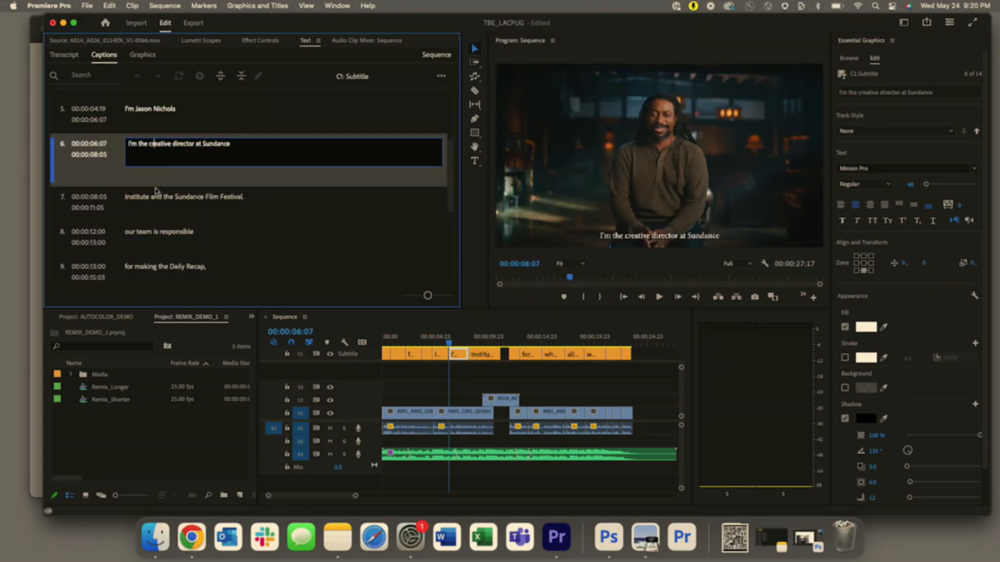
pyautogui.press('BackSpace')
pyautogui.write('C')
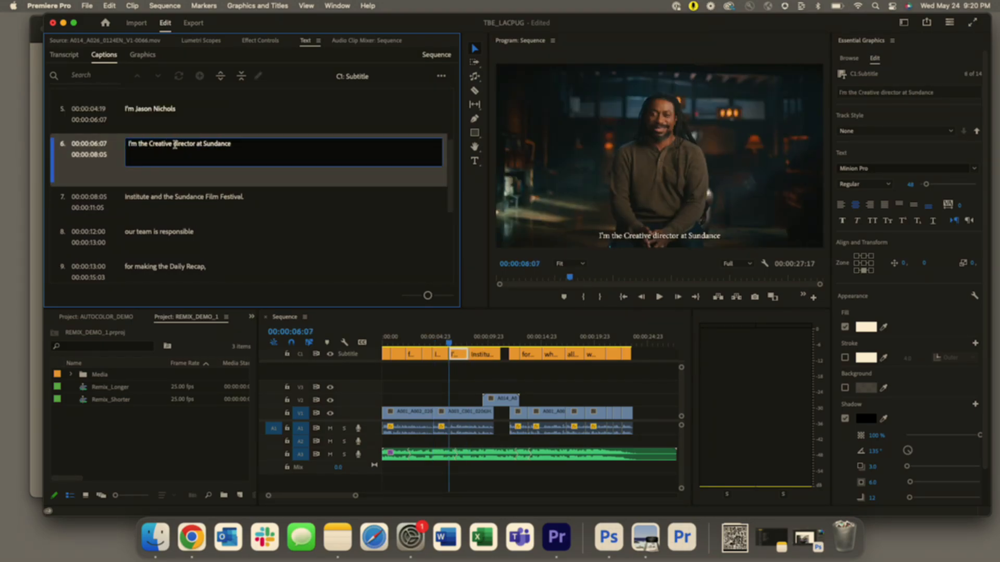
pyautogui.press('BackSpace')
pyautogui.write('D')
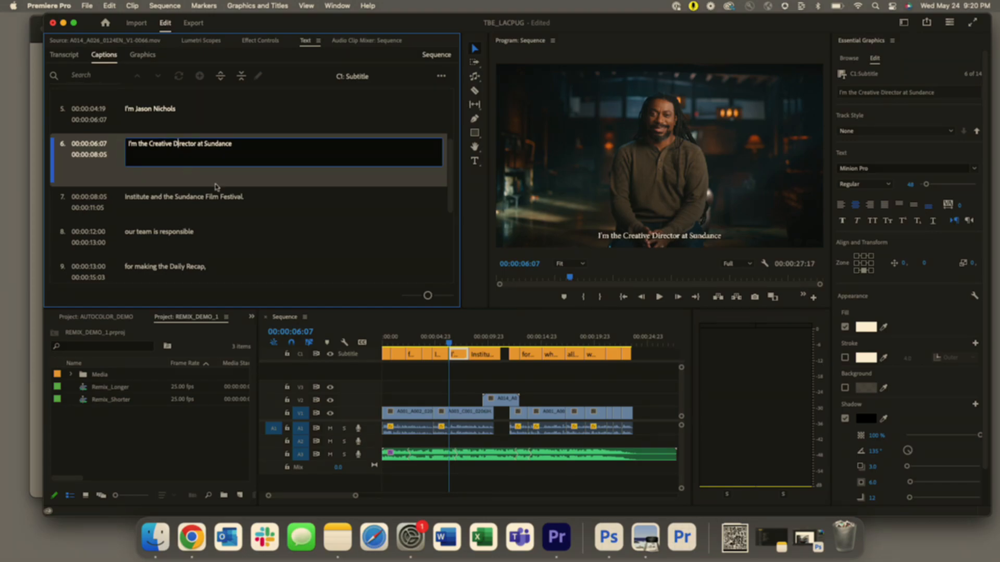
pyautogui.click(548, 385)
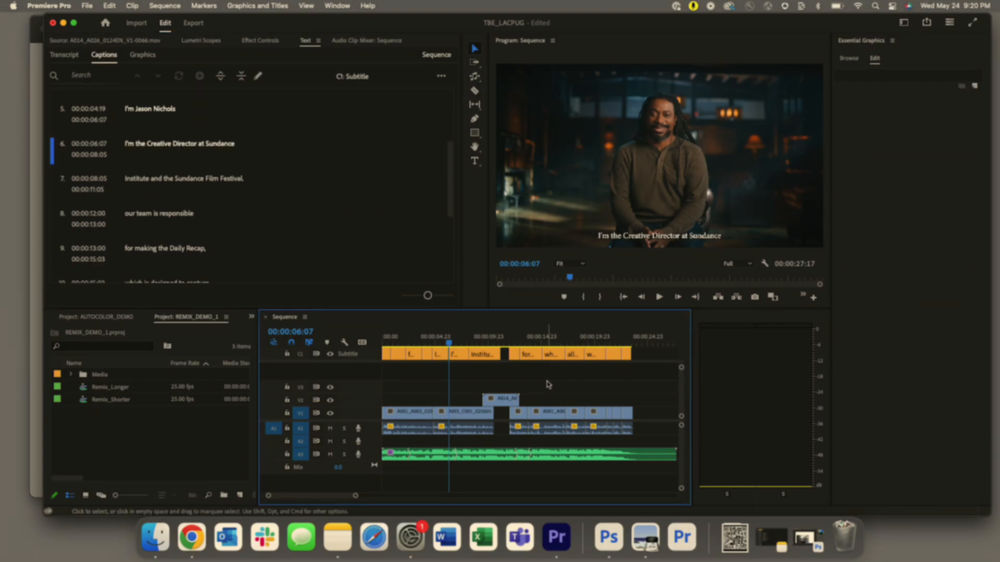
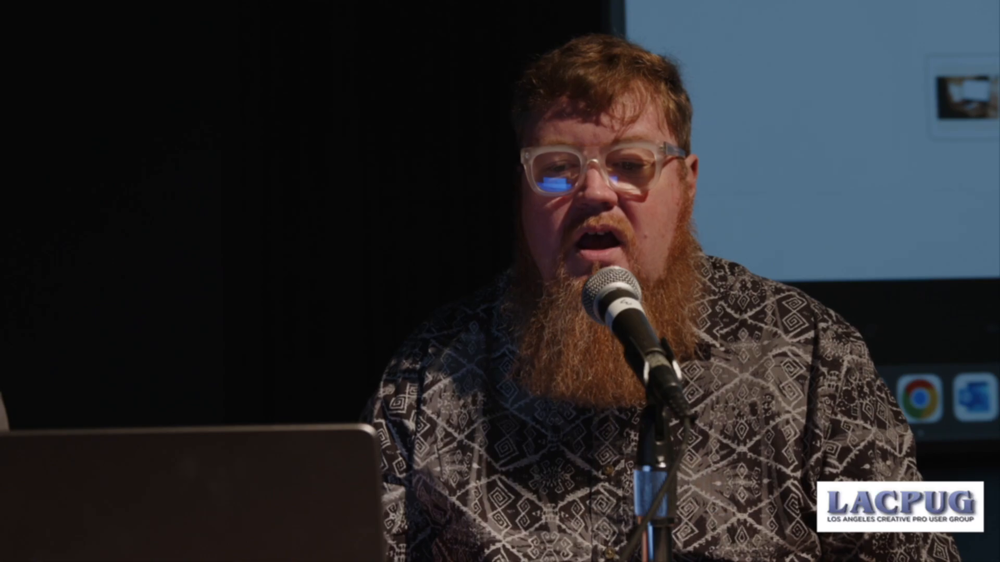
pyautogui.scroll(-5, 788, 195)
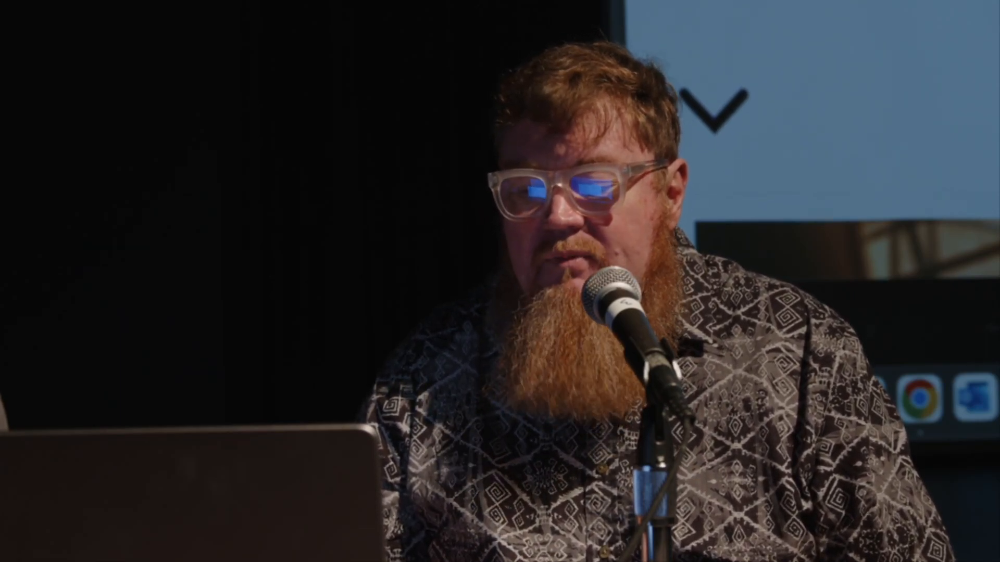
# - Switch to Adobe Photoshop (Beta) and enlarge its window to fill most of the screen
pyautogui.press('super+Tab')
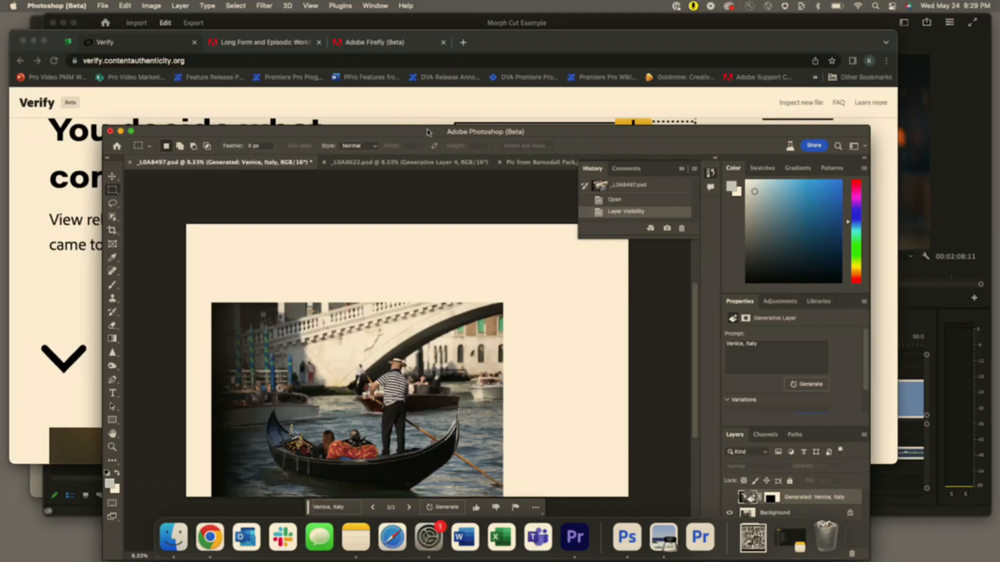
pyautogui.moveTo(432, 131); pyautogui.dragTo(392, 65)
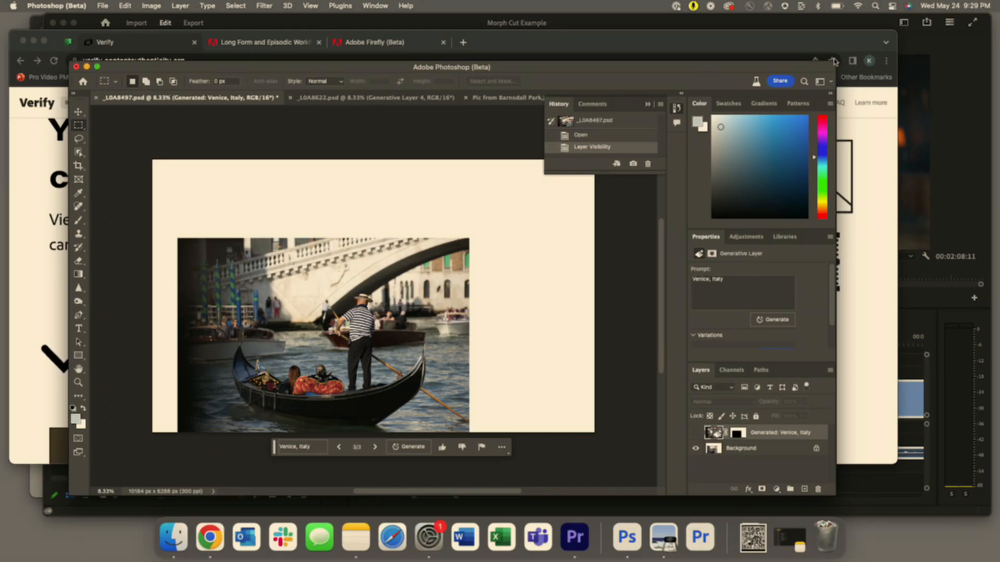
pyautogui.moveTo(836, 63); pyautogui.dragTo(984, 15)
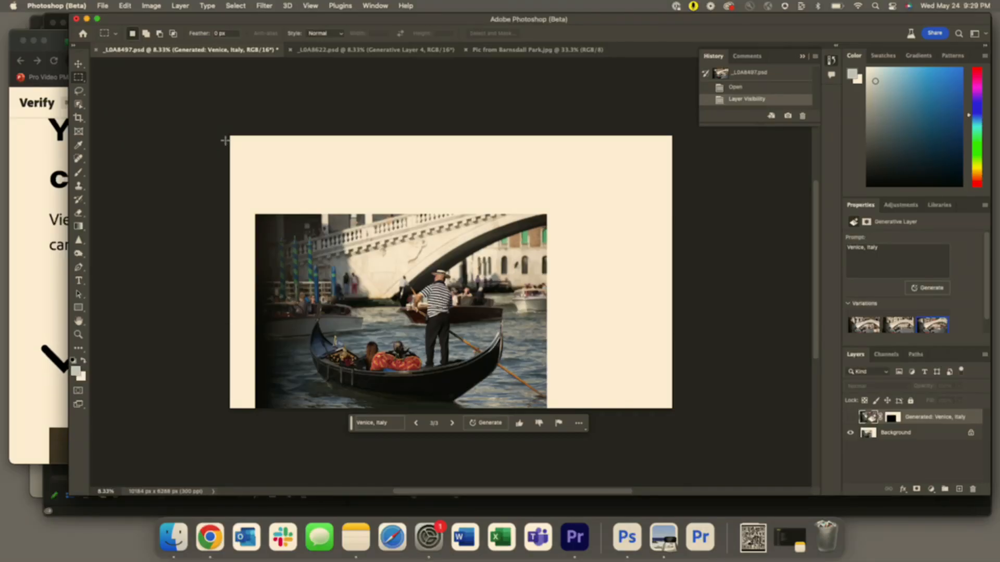
# - Show the generated "Venice, Italy" layer above the Background in _L0A8497.psd
pyautogui.moveTo(225, 130); pyautogui.dragTo(205, 256)
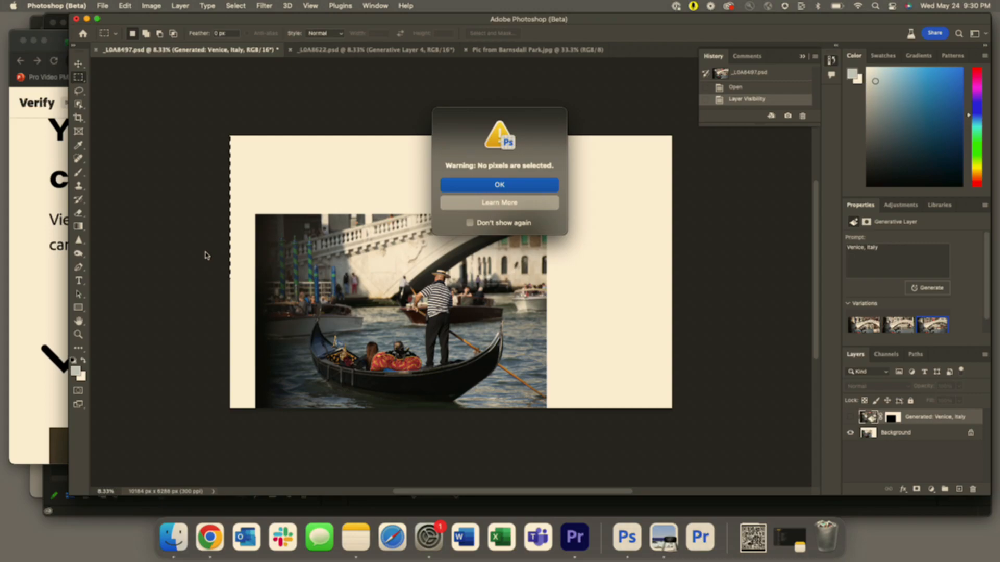
pyautogui.click(504, 189)
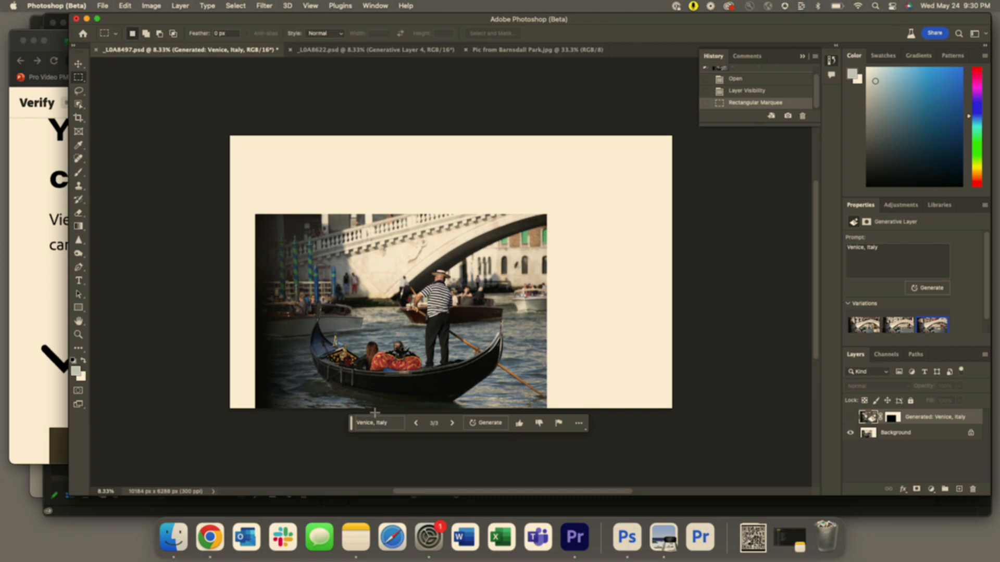
pyautogui.click(385, 426)
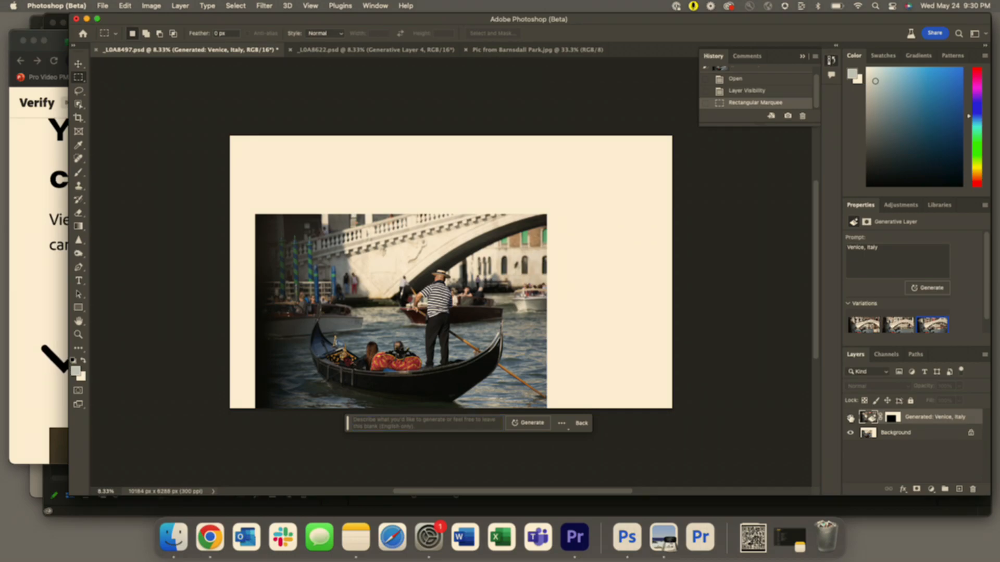
pyautogui.click(851, 418)
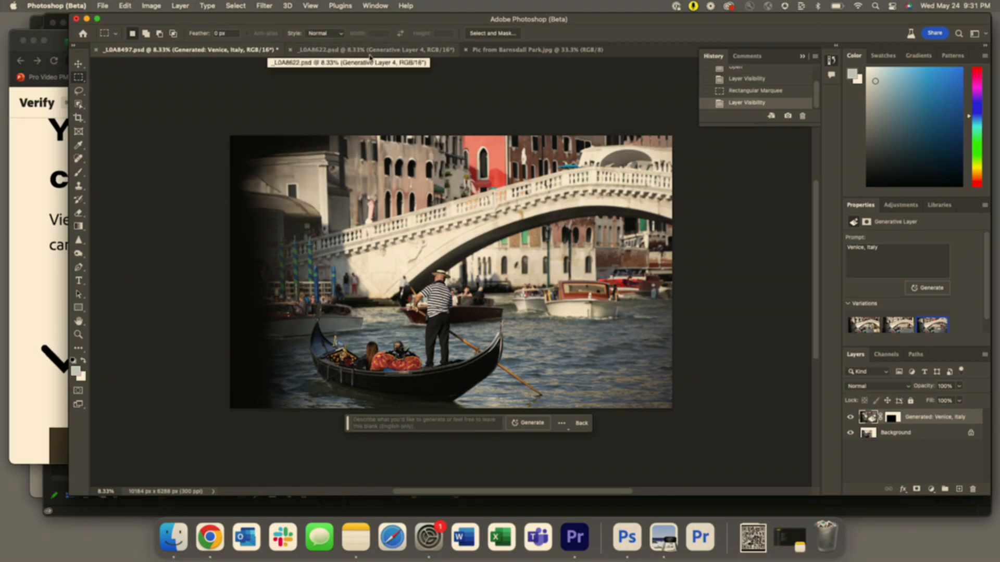
# - Crop Pic from Barnsdall Park.jpg at a 2:3 ratio to 1291 by 1936 px
pyautogui.click(500, 50)
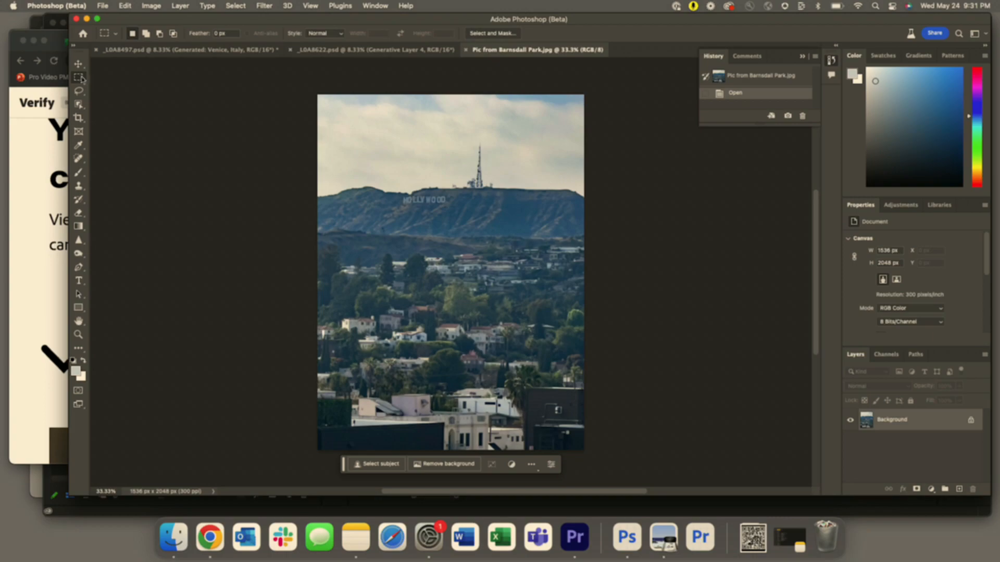
pyautogui.click(78, 118)
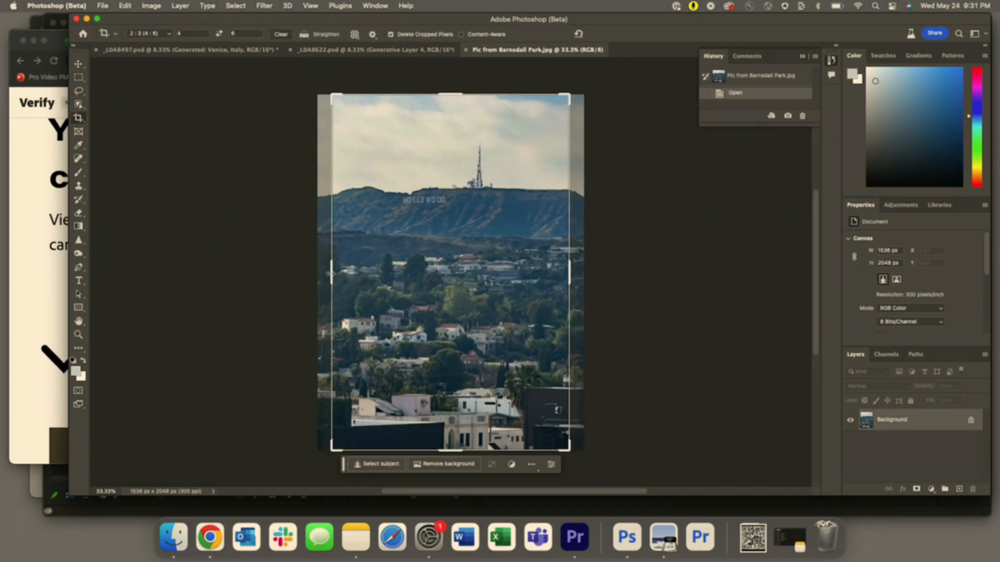
pyautogui.moveTo(331, 273)
pyautogui.mouseDown()
pyautogui.moveTo(275, 270)
pyautogui.moveTo(338, 263)
pyautogui.mouseUp()
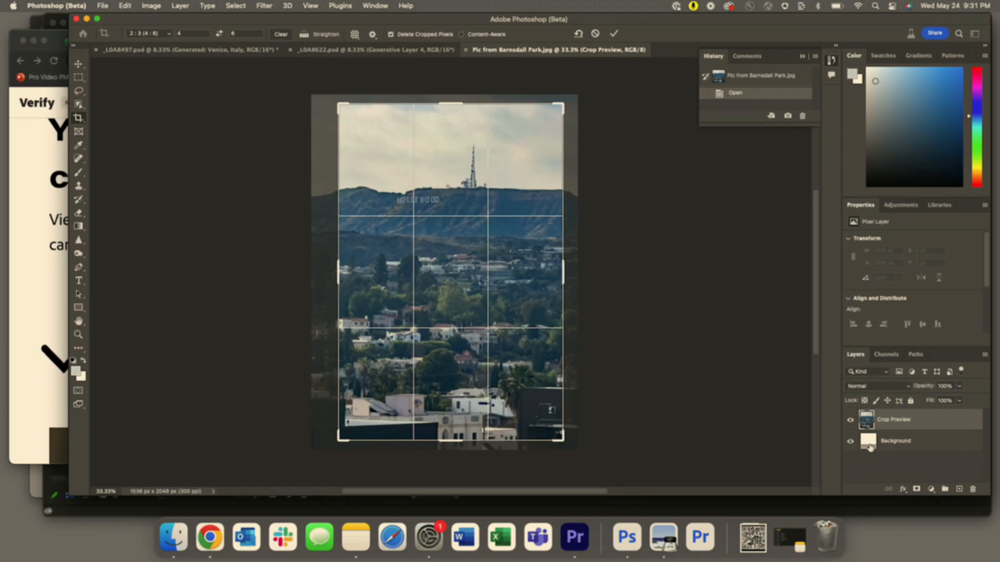
pyautogui.press('Return')
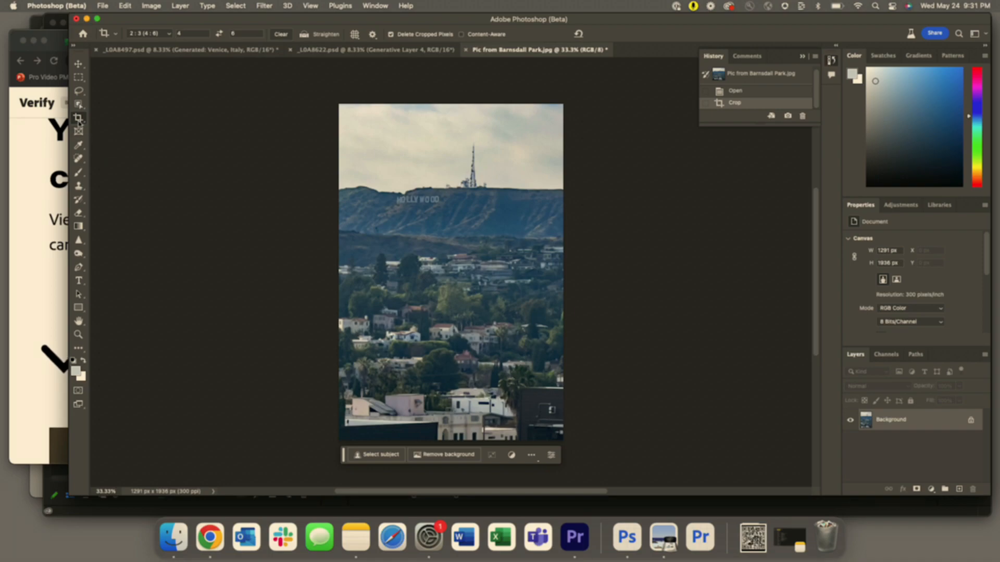
# - Clear the crop ratio and extend the canvas on both sides of the Hollywood photo to 3020 px wide, with more space on the right
pyautogui.click(79, 118)
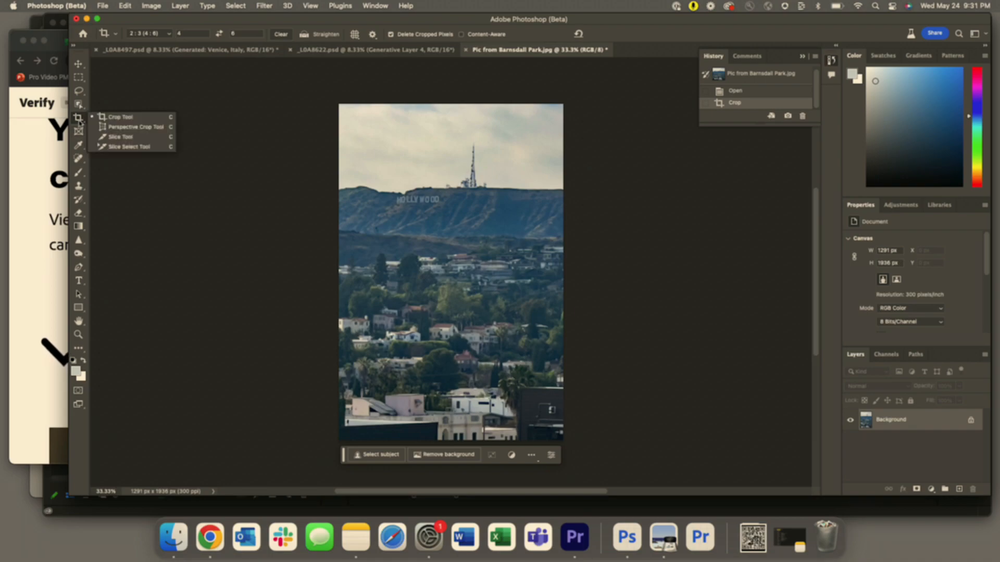
pyautogui.click(254, 195)
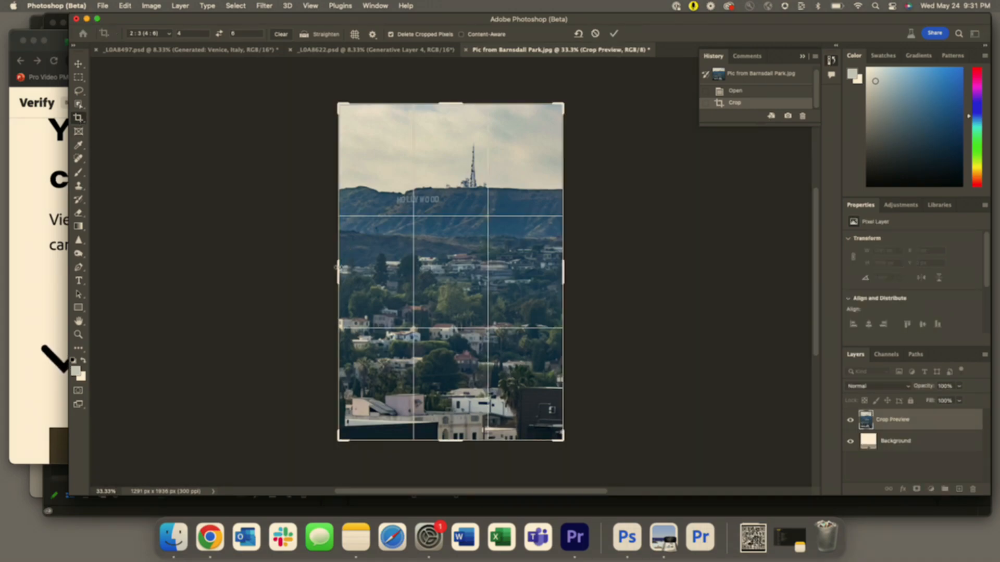
pyautogui.moveTo(336, 268)
pyautogui.mouseDown()
pyautogui.moveTo(305, 268)
pyautogui.moveTo(338, 259)
pyautogui.mouseUp()
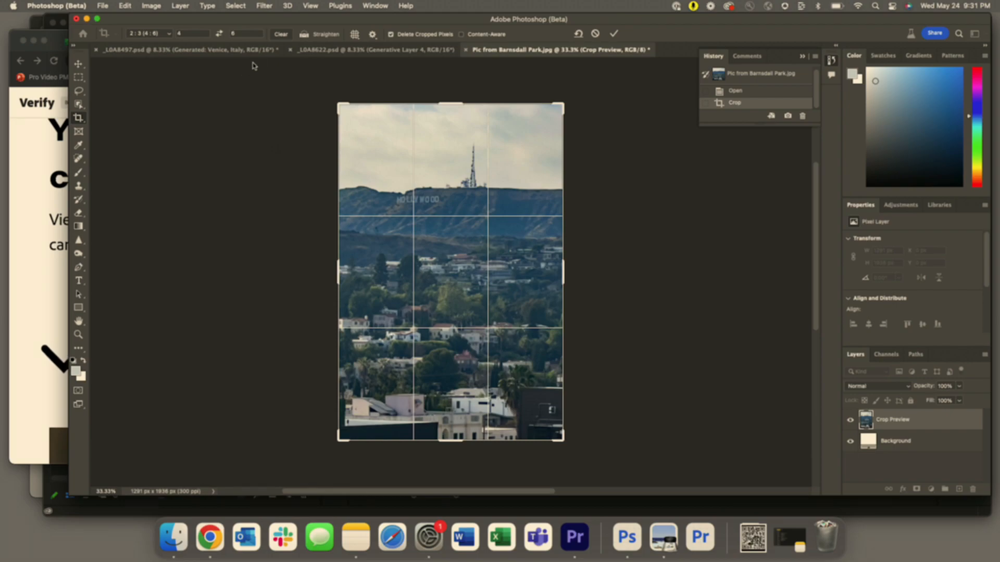
pyautogui.click(280, 33)
pyautogui.moveTo(342, 272); pyautogui.dragTo(305, 270)
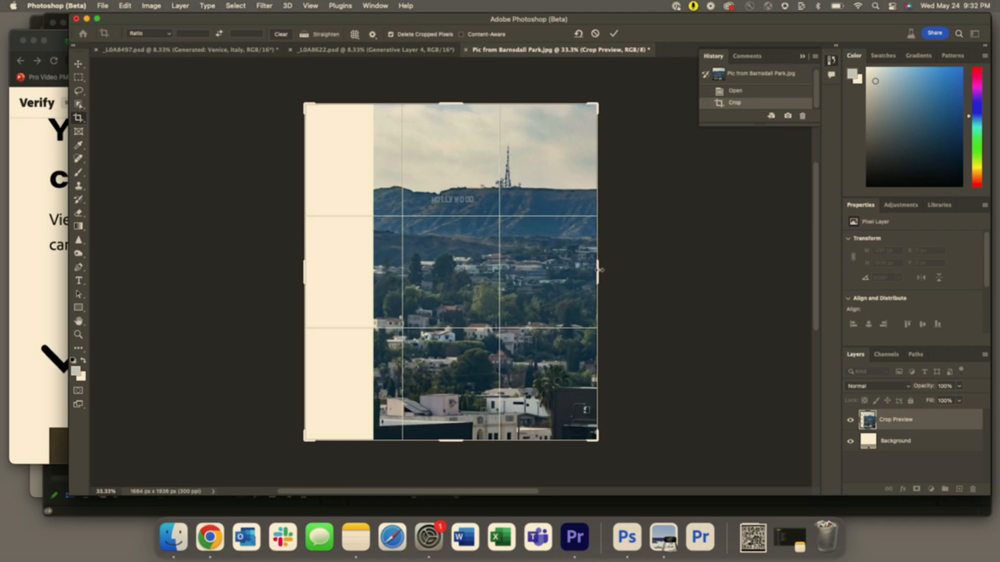
pyautogui.moveTo(599, 270); pyautogui.dragTo(714, 277)
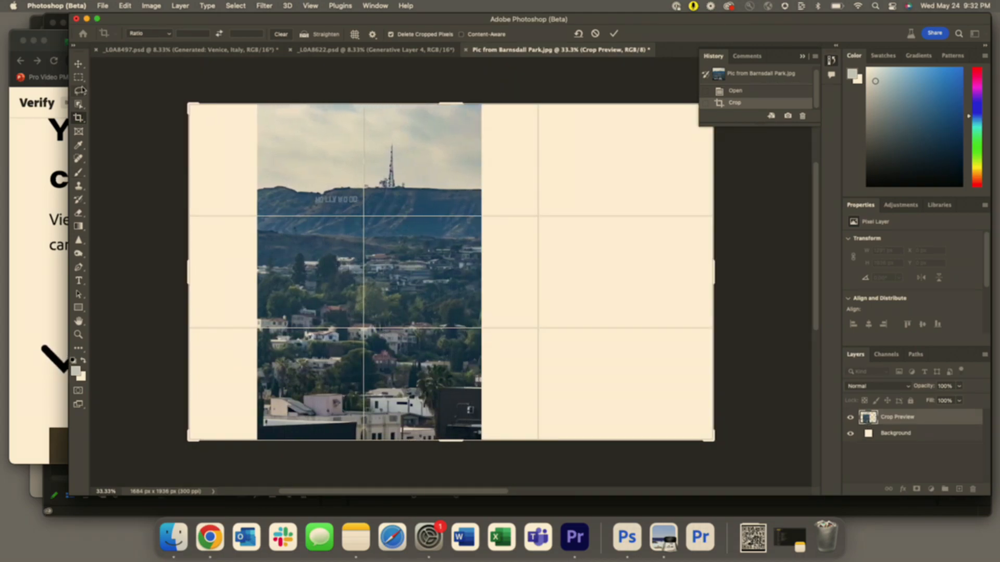
# - Select both blank canvas areas with the Rectangular Marquee, slightly overlapping each edge of the photo
pyautogui.click(80, 77)
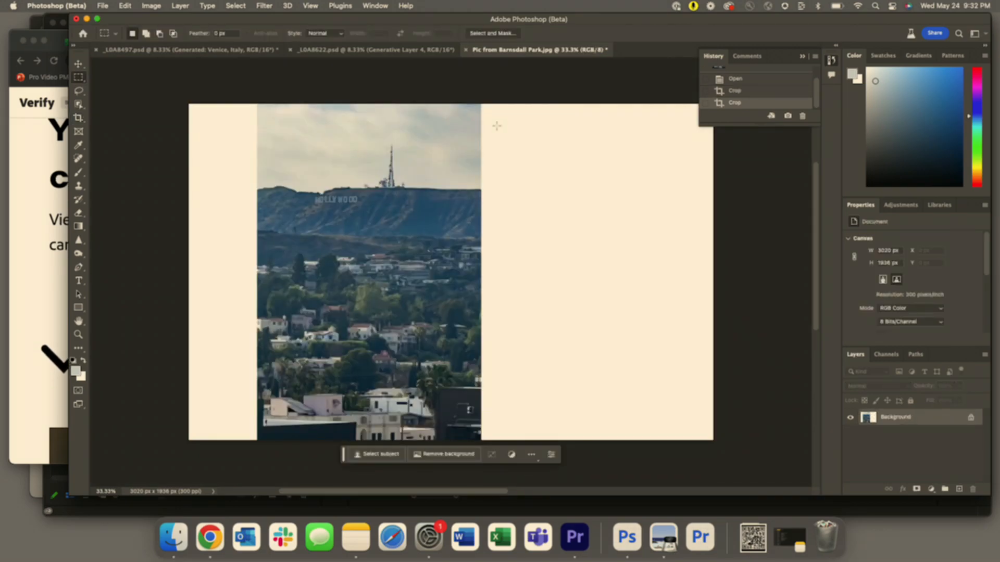
pyautogui.moveTo(474, 97); pyautogui.dragTo(732, 471)
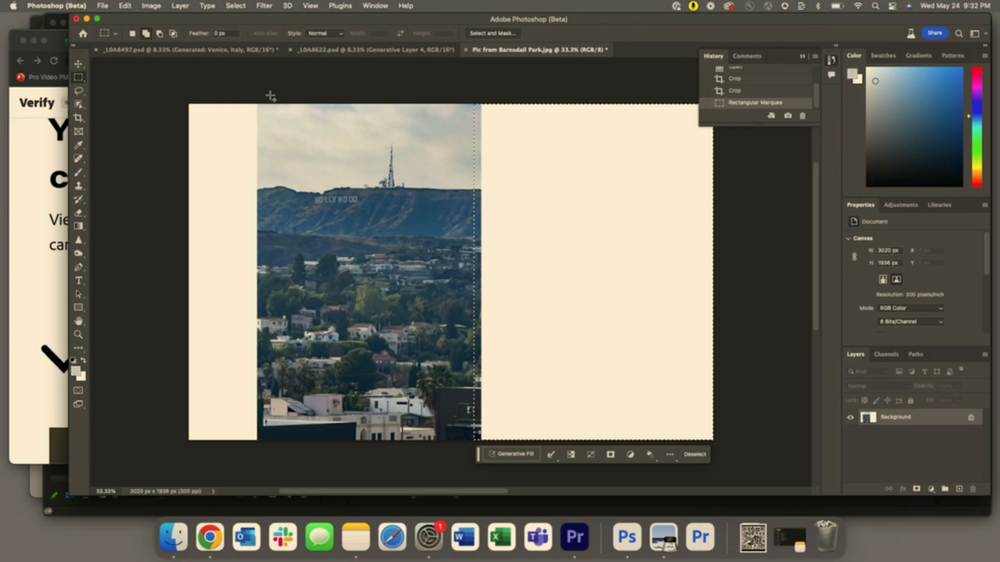
pyautogui.moveTo(266, 97); pyautogui.dragTo(166, 475)
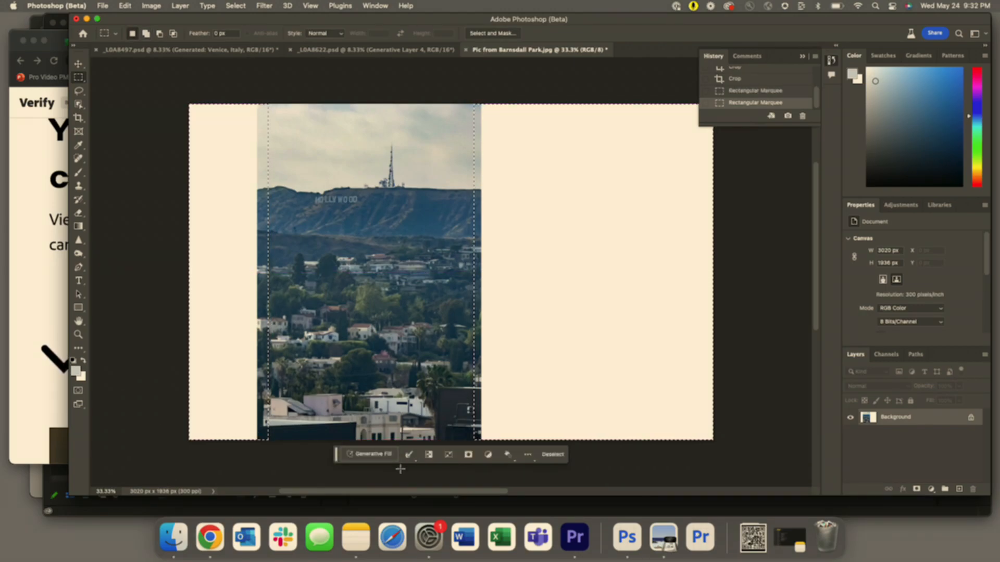
# - Run Generative Fill on the selected areas with the prompt "Hollywood"
pyautogui.click(375, 455)
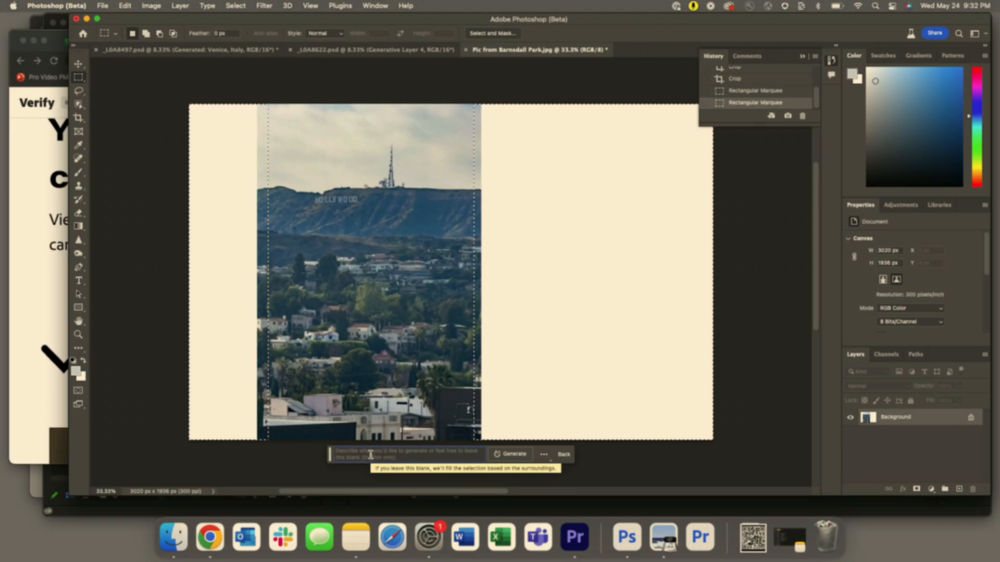
pyautogui.write('Holly')
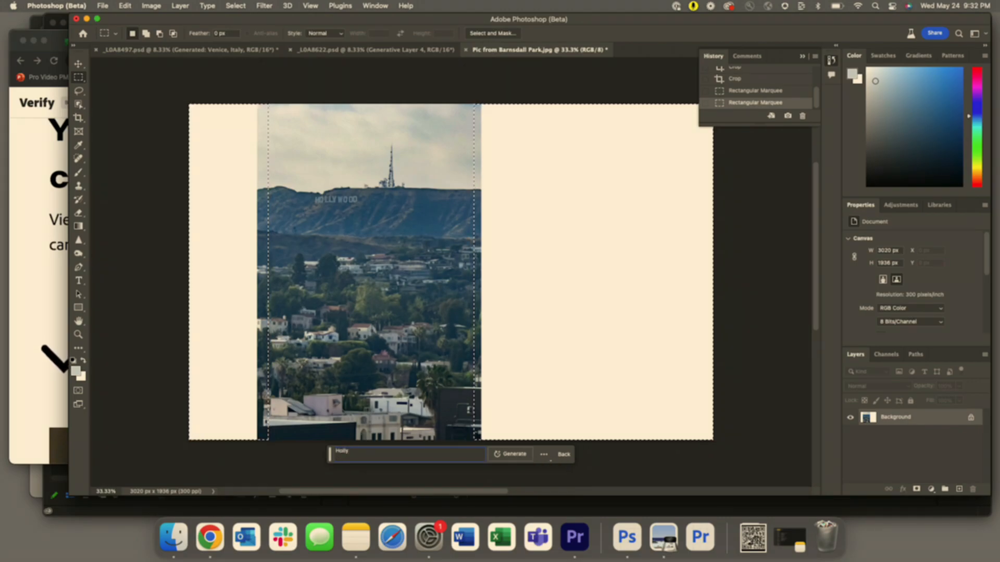
pyautogui.write('wood')
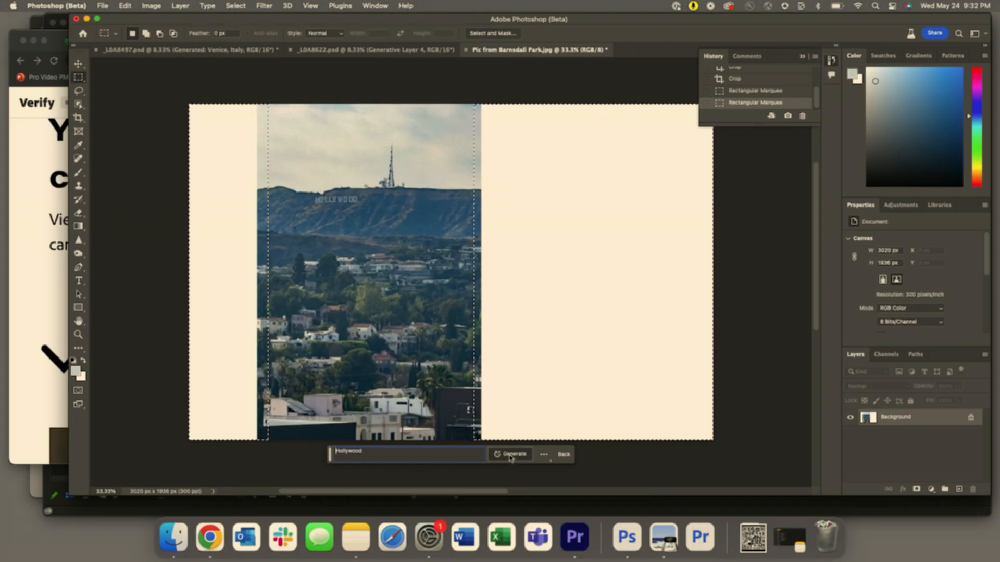
pyautogui.click(511, 457)
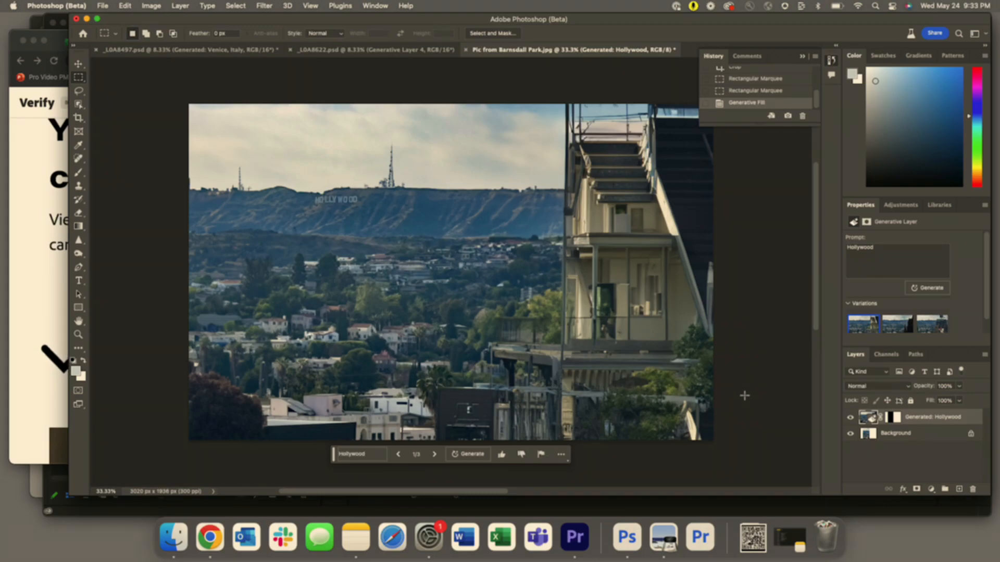
# - Compare the three variations of the "Hollywood" generated layer, ending on the first one
pyautogui.click(897, 327)
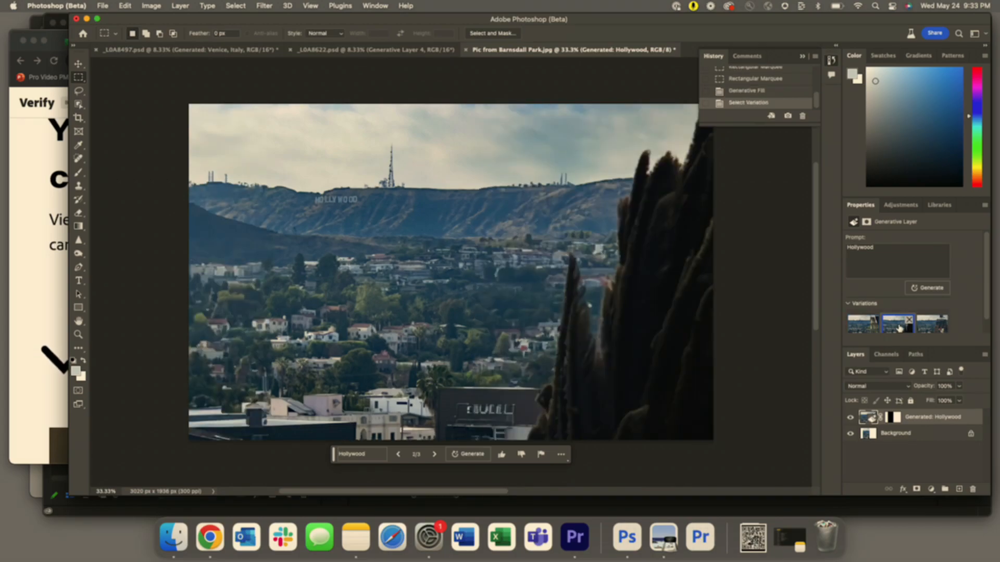
pyautogui.click(931, 325)
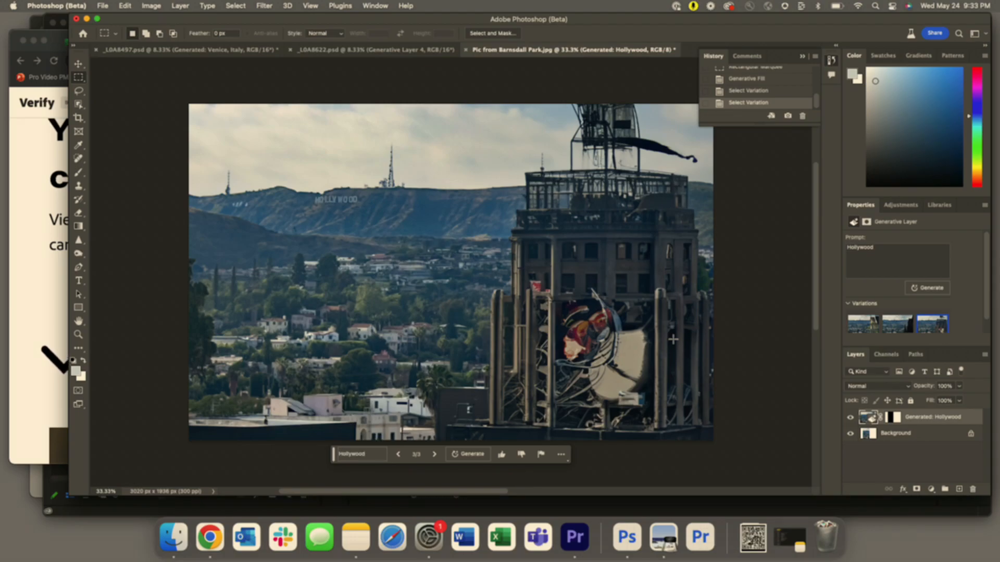
pyautogui.click(895, 327)
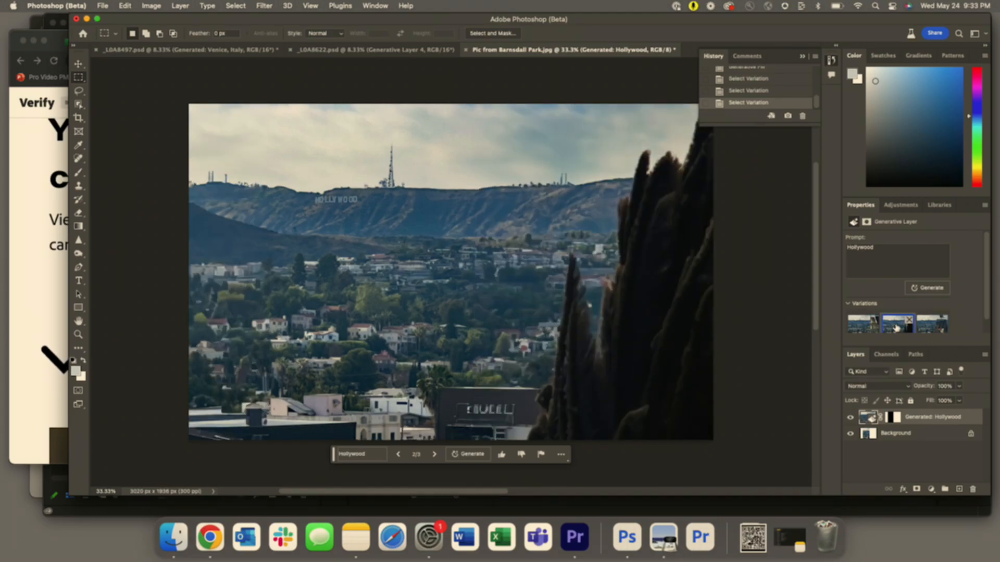
pyautogui.click(860, 323)
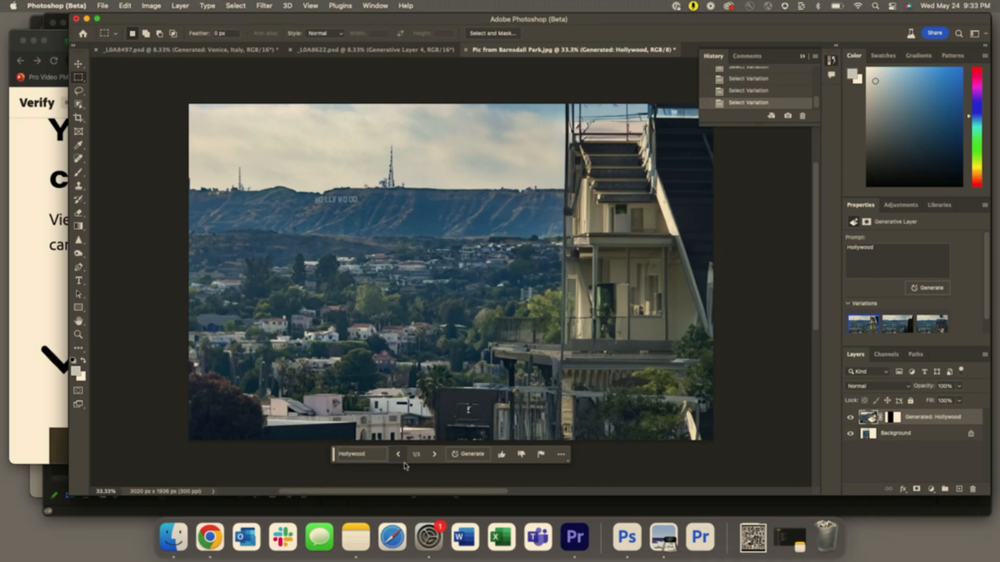
pyautogui.scroll(-1, 971, 292)
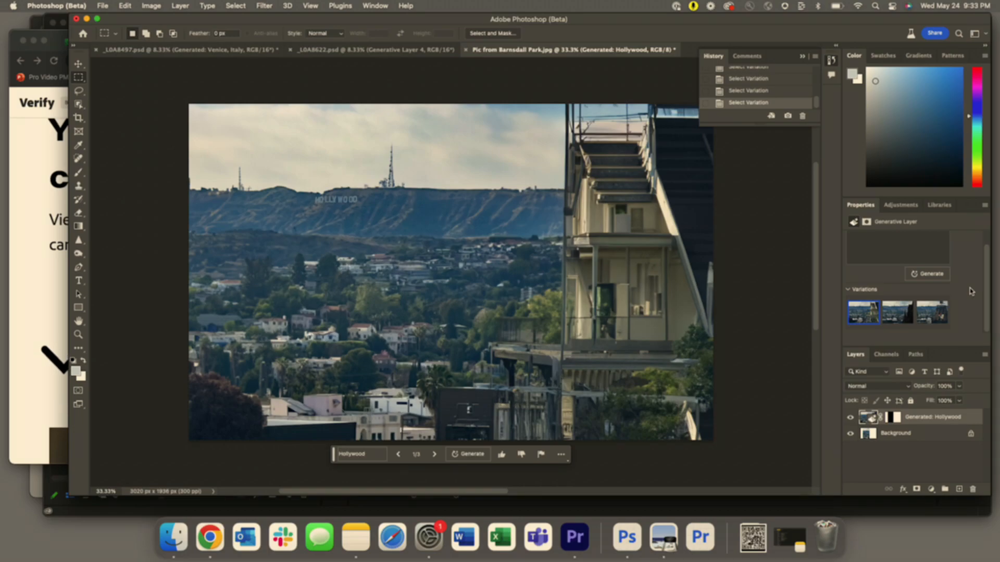
# - Bring up _L0A8622.psd and make Generative Layer 2 visible
pyautogui.click(384, 51)
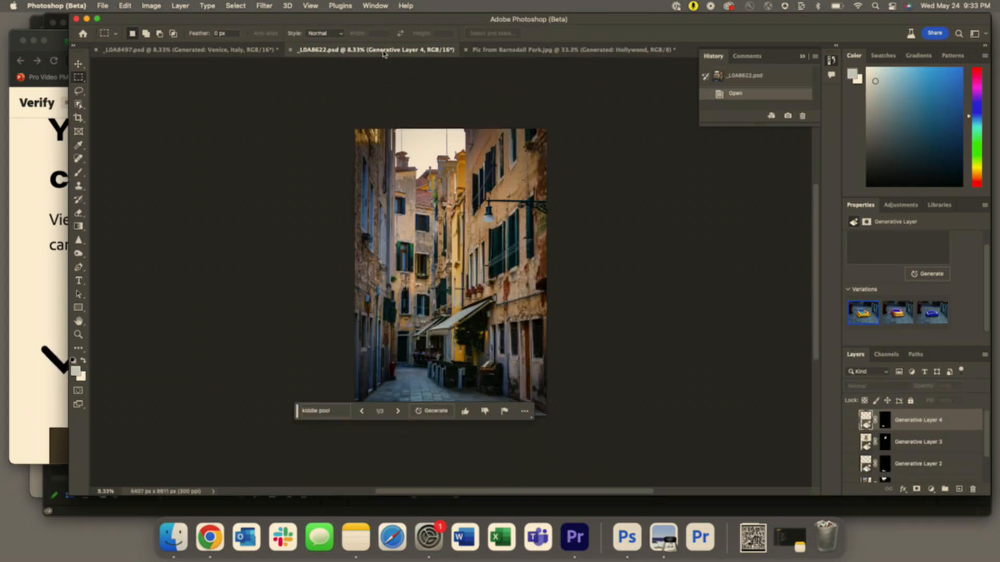
pyautogui.click(265, 259)
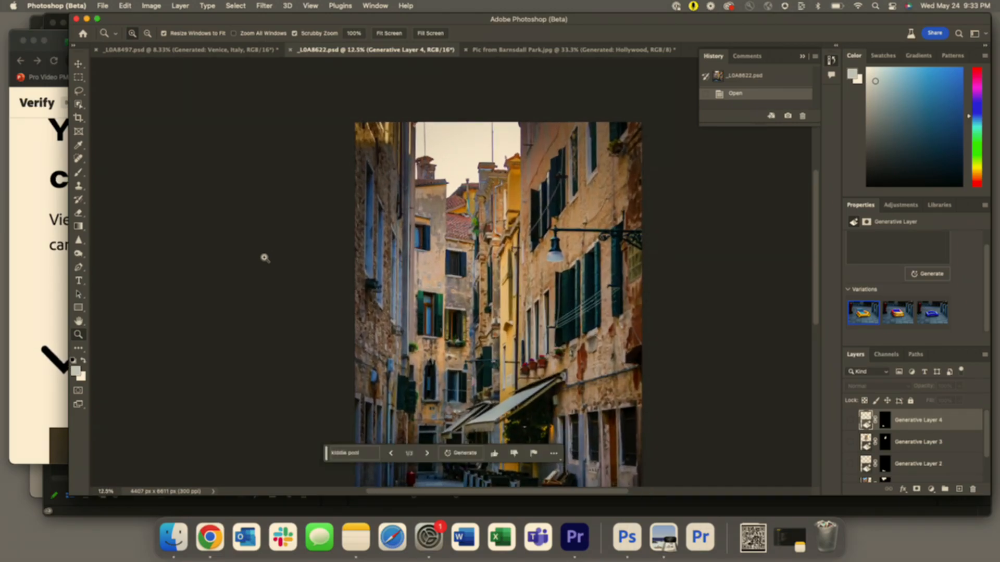
pyautogui.press('m')
pyautogui.scroll(-5, 265, 253)
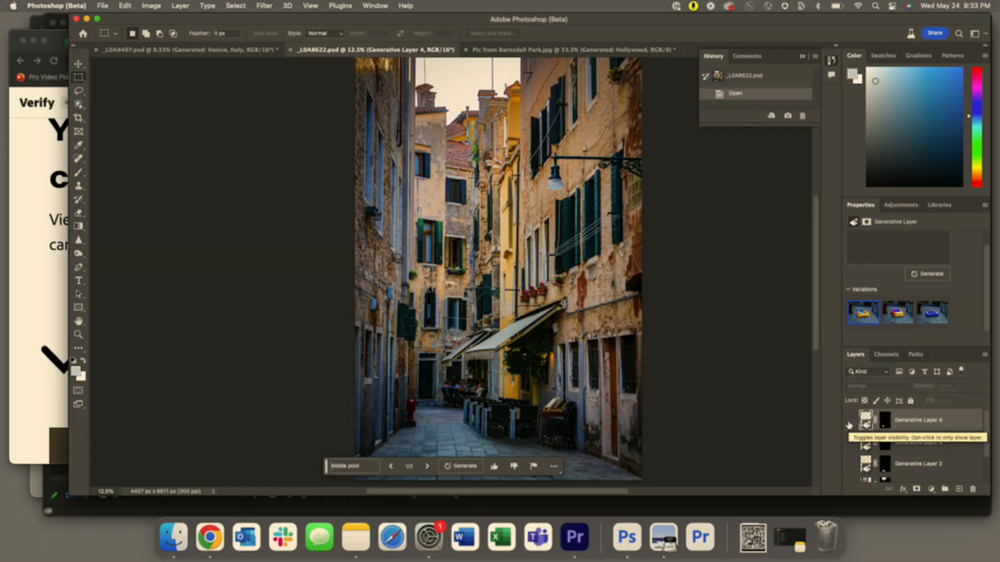
pyautogui.click(851, 464)
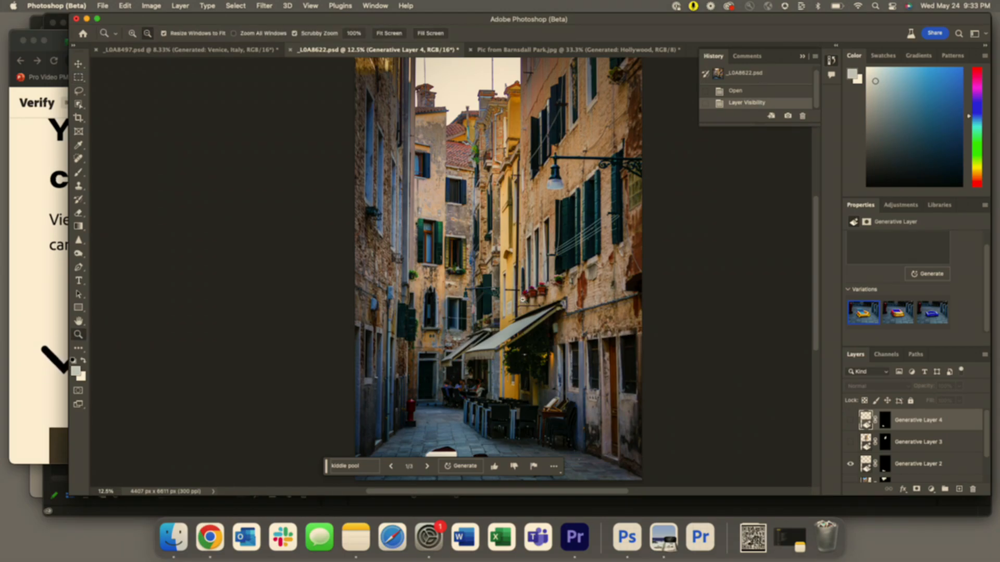
# - Move the floating contextual task bar below the alley photo and hide Generative Layer 2
pyautogui.press('super+minus')
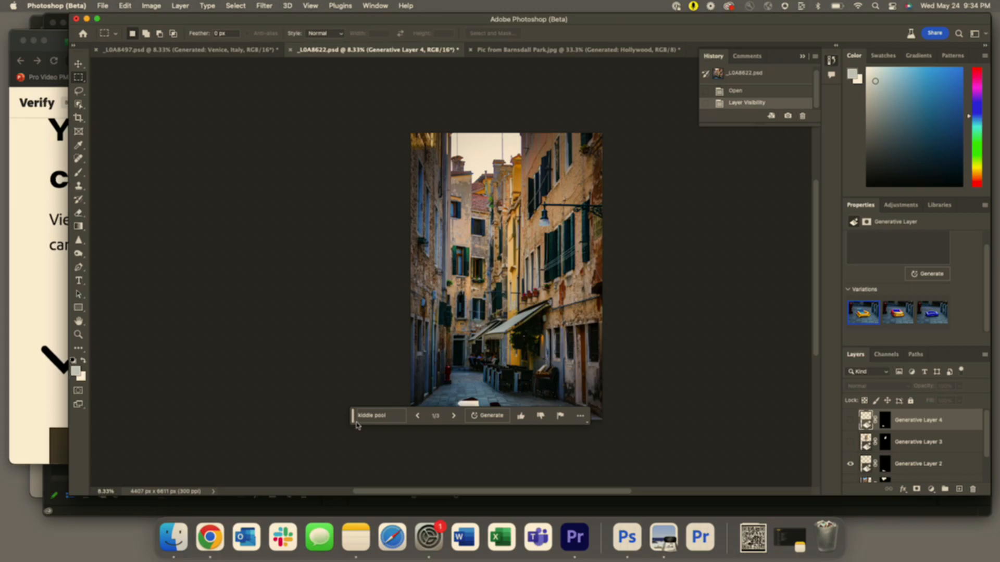
pyautogui.moveTo(353, 415); pyautogui.dragTo(404, 467)
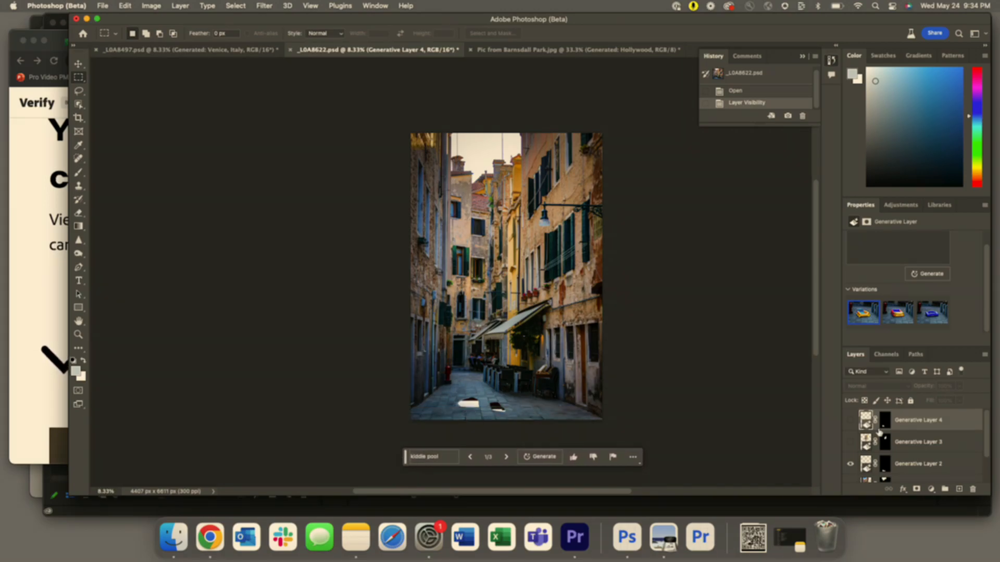
pyautogui.click(852, 463)
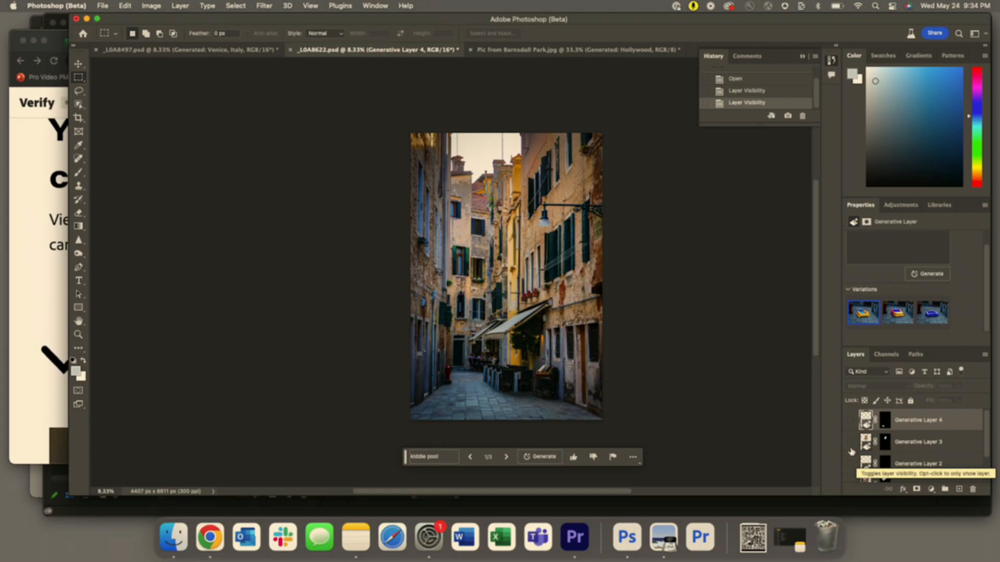
# - Toggle Generative Layer 3 to compare the alley with and without it, leaving it visible, and show Generative Layer 4
pyautogui.click(851, 443)
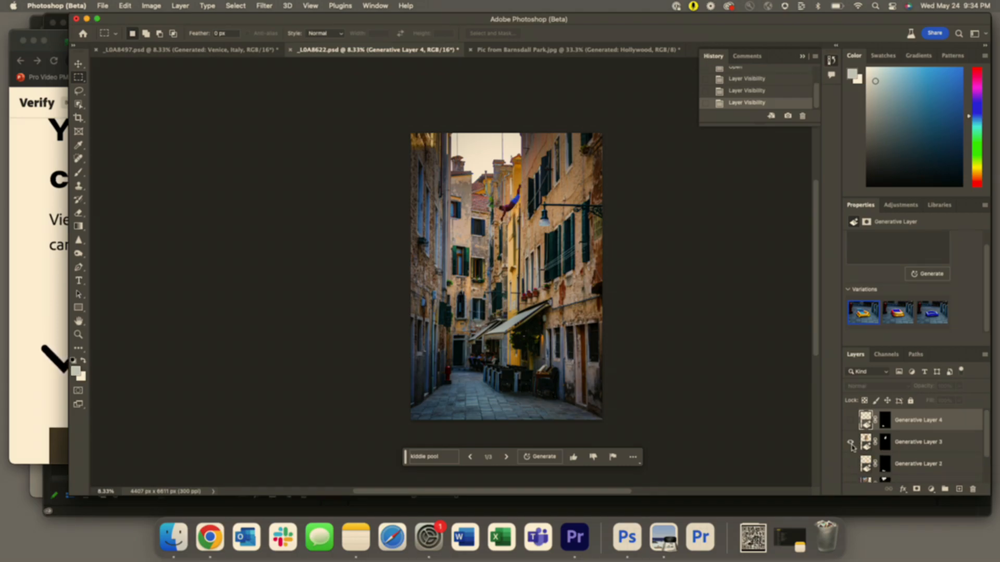
pyautogui.click(851, 442)
pyautogui.click(851, 442)
pyautogui.click(851, 421)
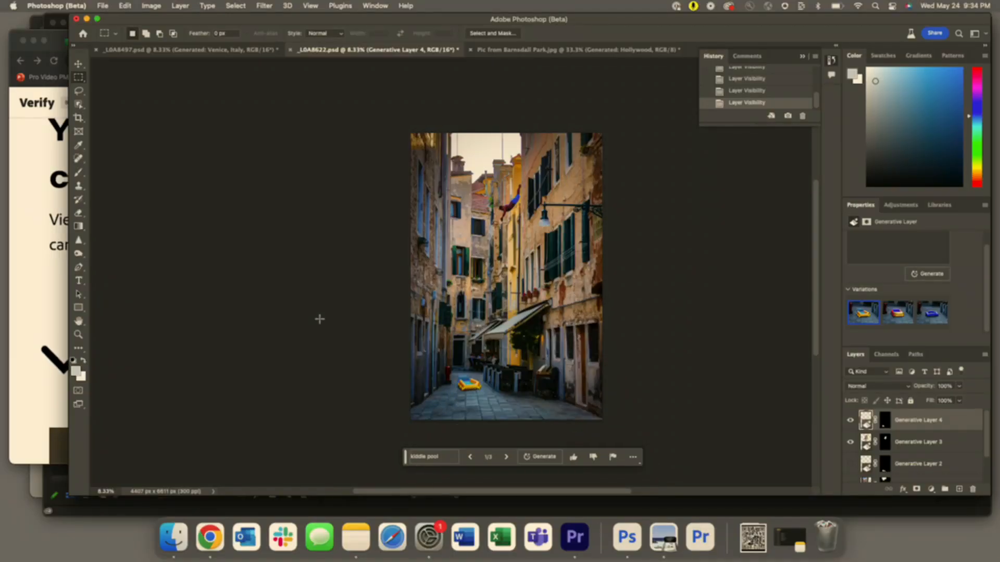
# - Compare the kiddie pool variations on Generative Layer 4 and choose the third, all-blue one
pyautogui.click(935, 316)
pyautogui.click(898, 315)
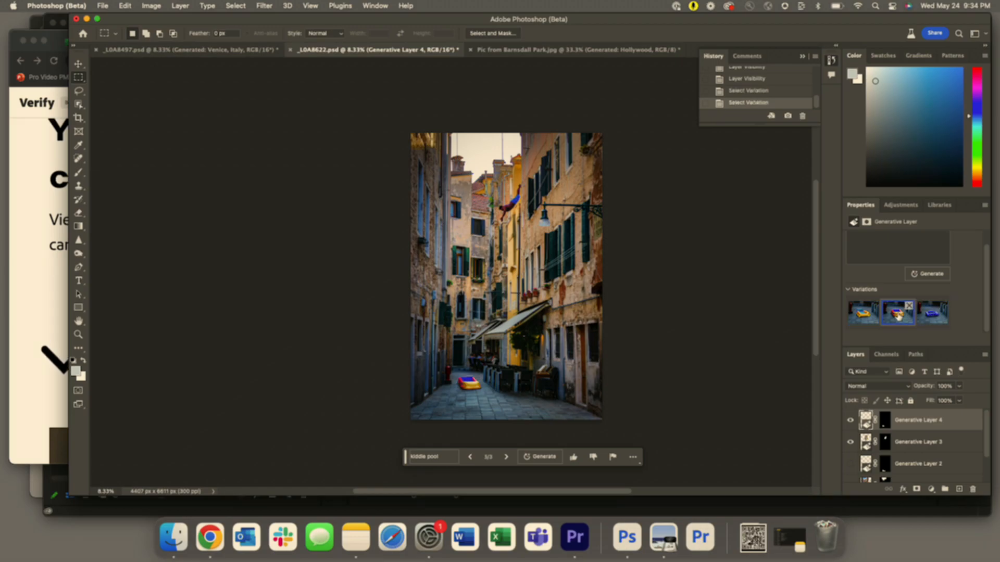
pyautogui.click(933, 314)
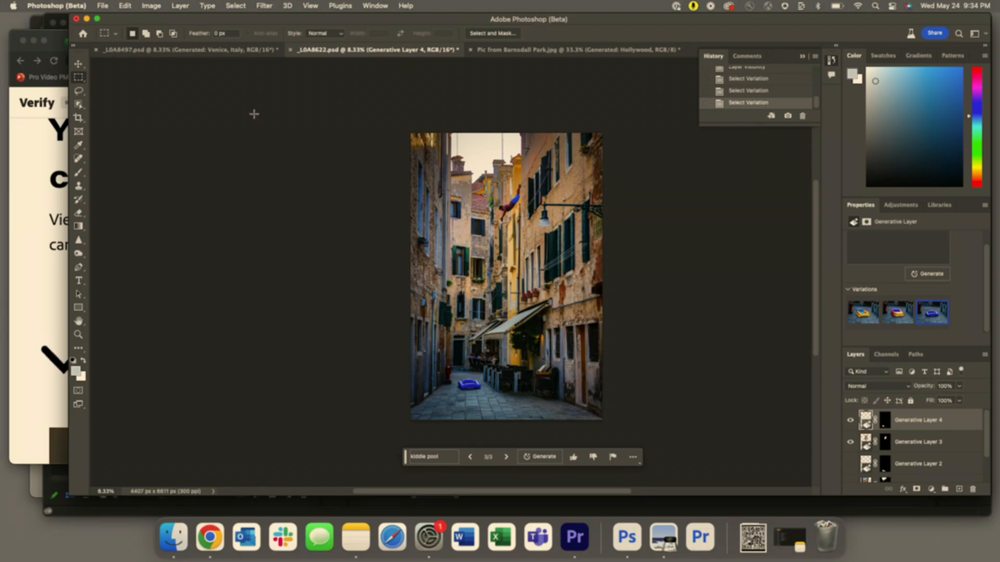
# - Open the "Psd Generative Fill" .psd mirror selfie from the Photoshop folder
pyautogui.click(102, 6)
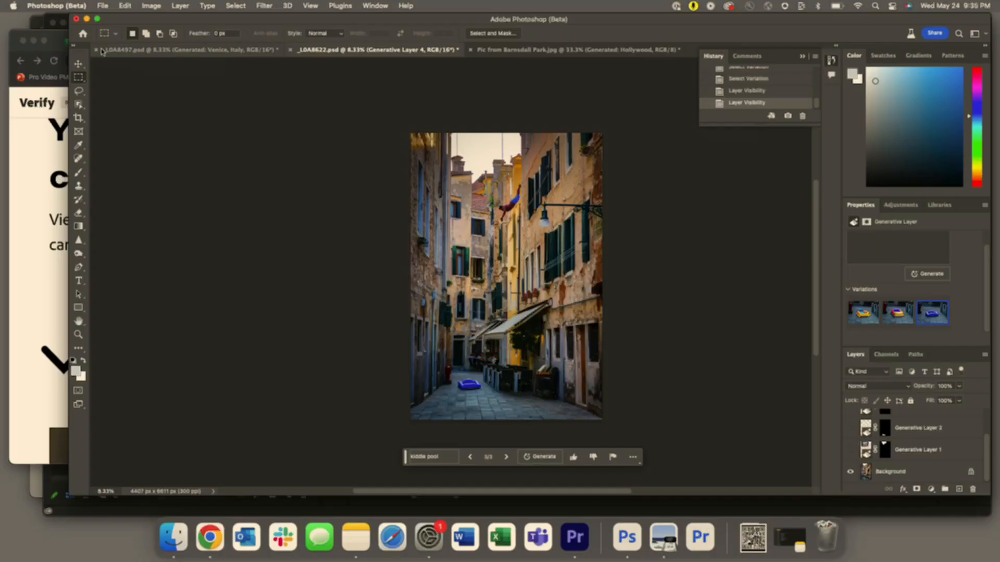
pyautogui.click(102, 6)
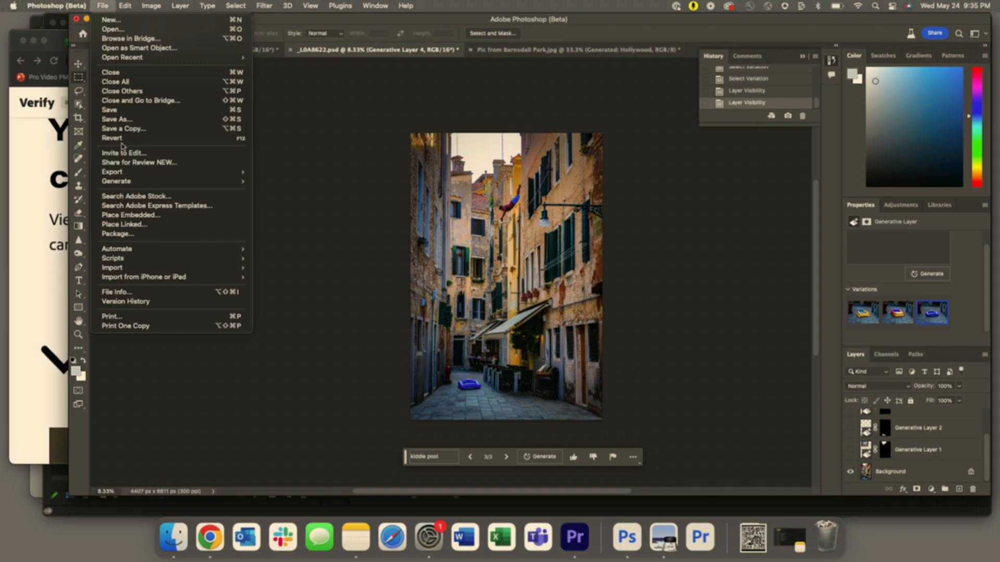
pyautogui.click(115, 31)
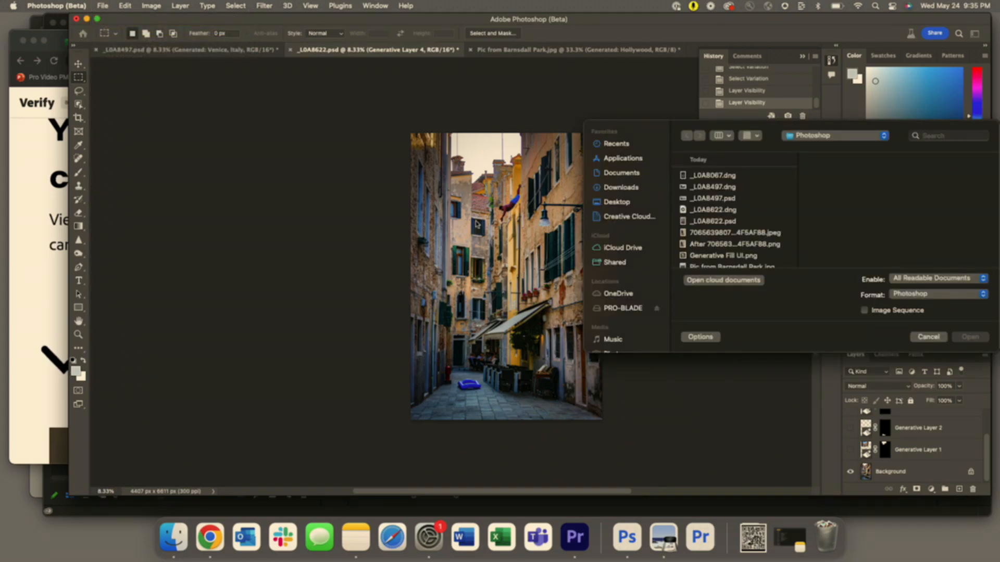
pyautogui.scroll(-2, 704, 246)
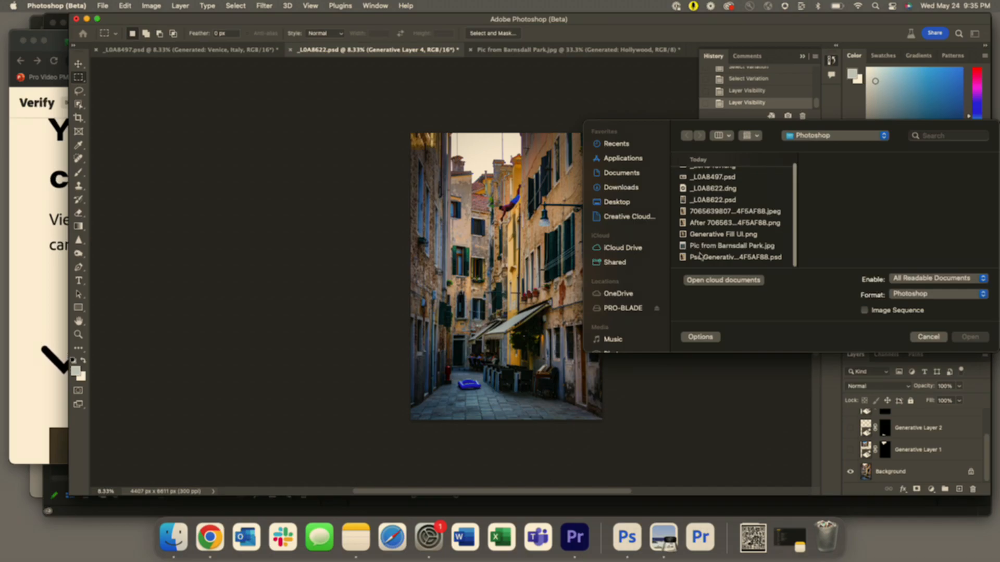
pyautogui.click(701, 257)
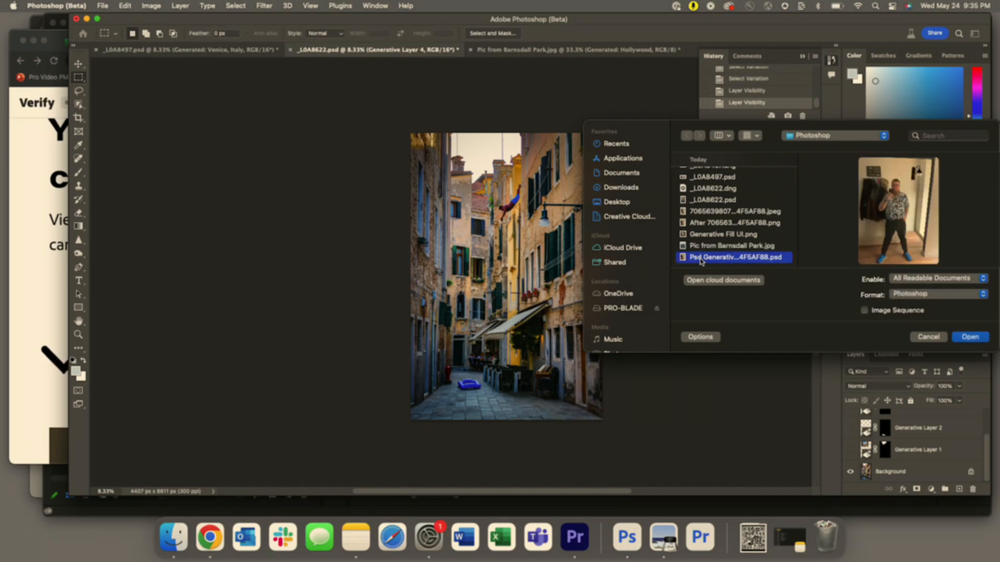
pyautogui.doubleClick(701, 257)
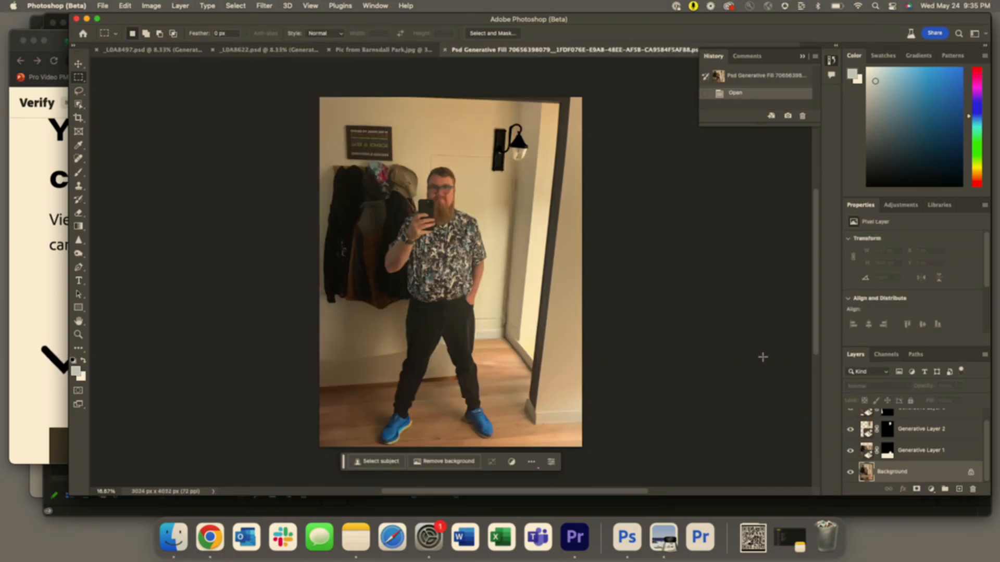
pyautogui.scroll(-3, 735, 374)
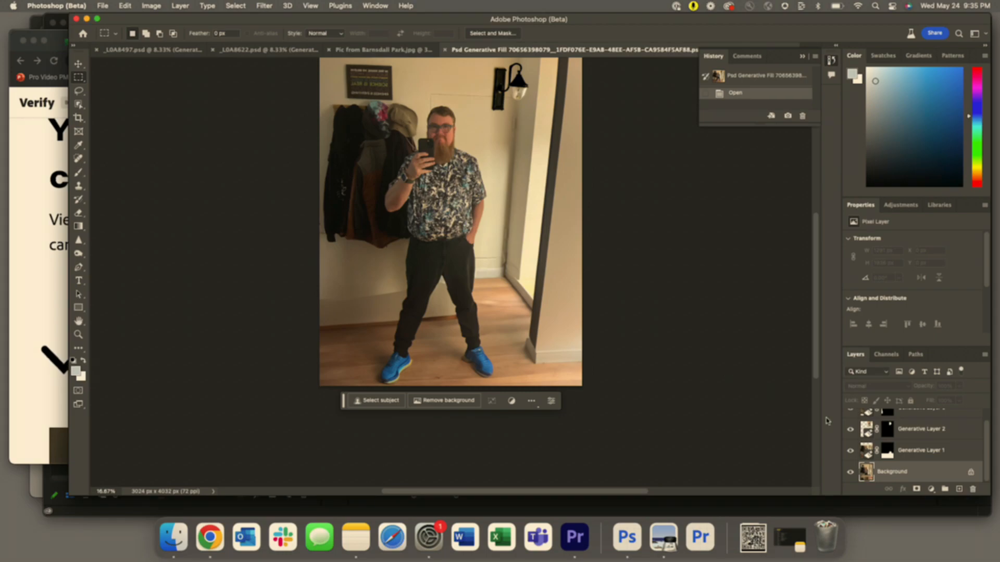
# - Hide Generative Layers 3, 2 and 1 to compare the mirror selfie with its original, then show Generative Layer 1 again
pyautogui.scroll(1, 888, 433)
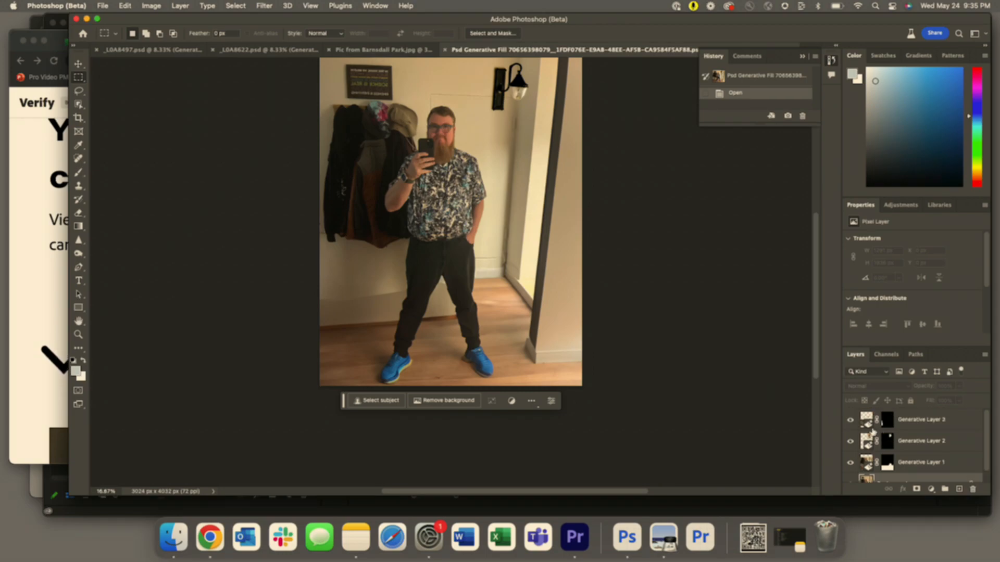
pyautogui.click(850, 421)
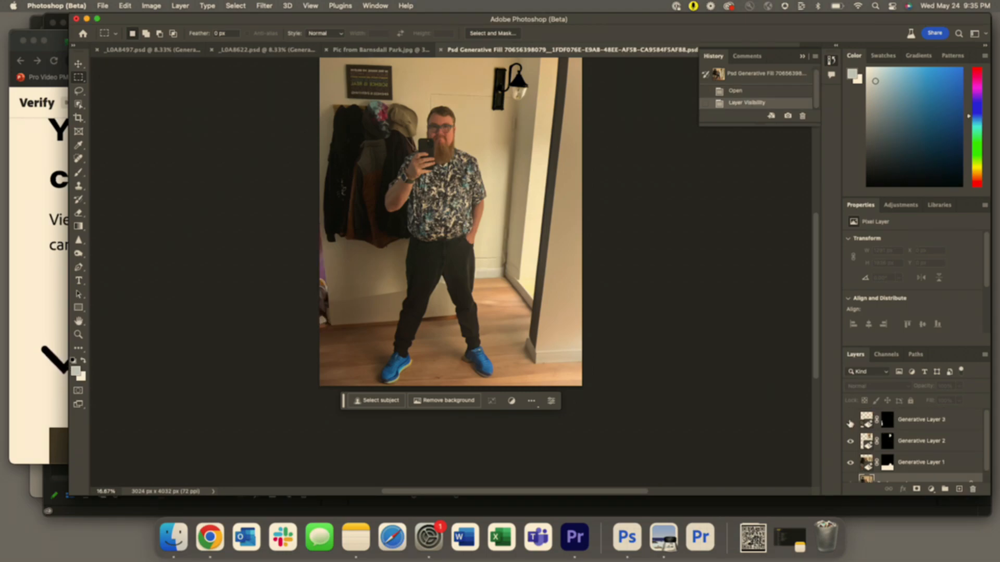
pyautogui.click(851, 441)
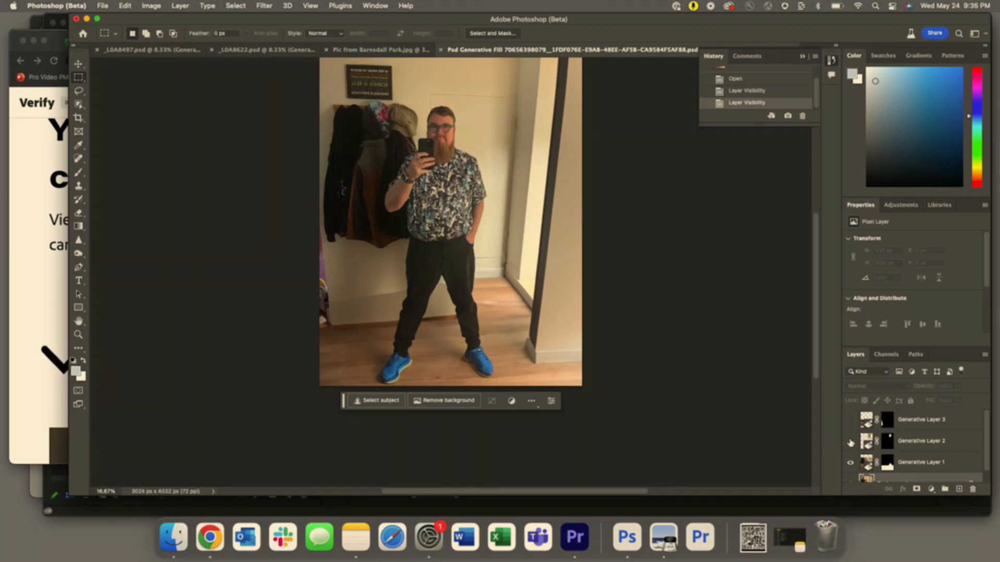
pyautogui.click(850, 462)
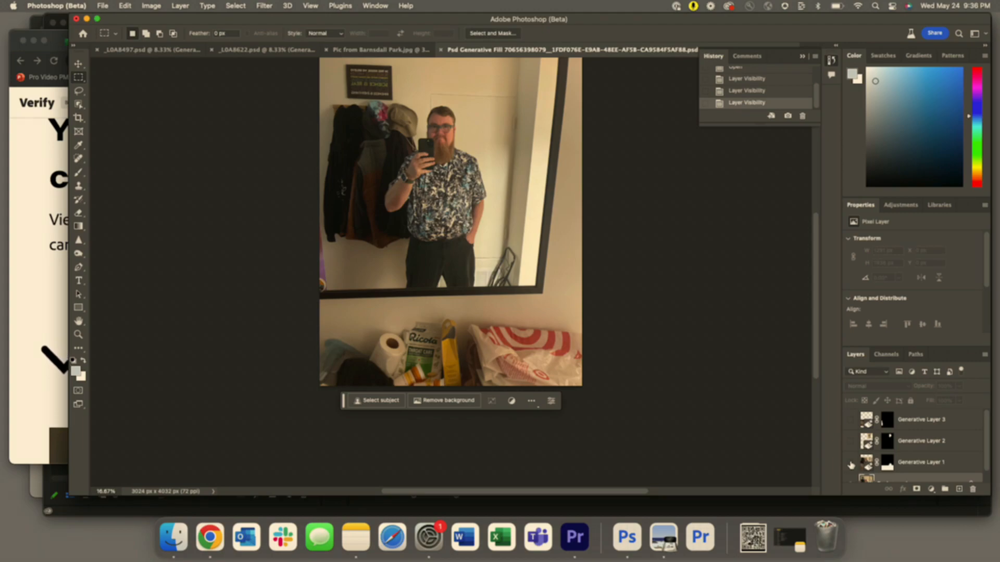
pyautogui.click(850, 464)
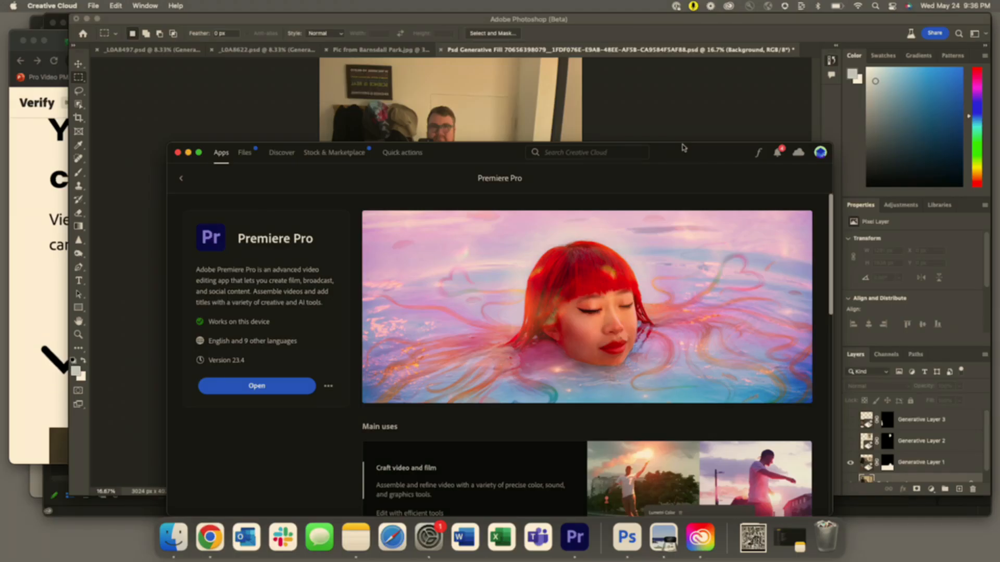
# - In Creative Cloud, leave the Premiere Pro page and browse the installed and available desktop programs in the Beta apps category
pyautogui.click(181, 178)
pyautogui.scroll(-3, 245, 290)
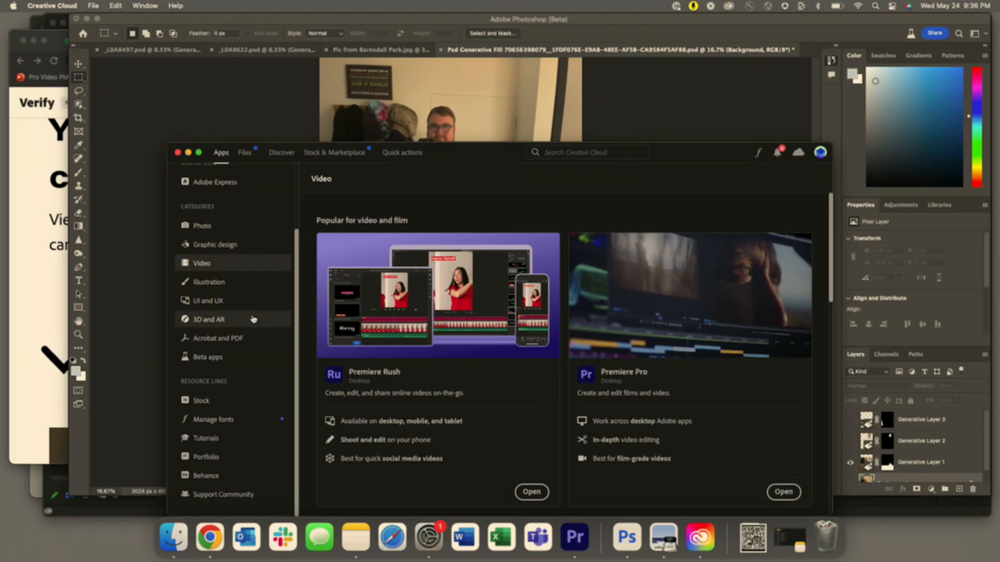
pyautogui.scroll(1, 241, 399)
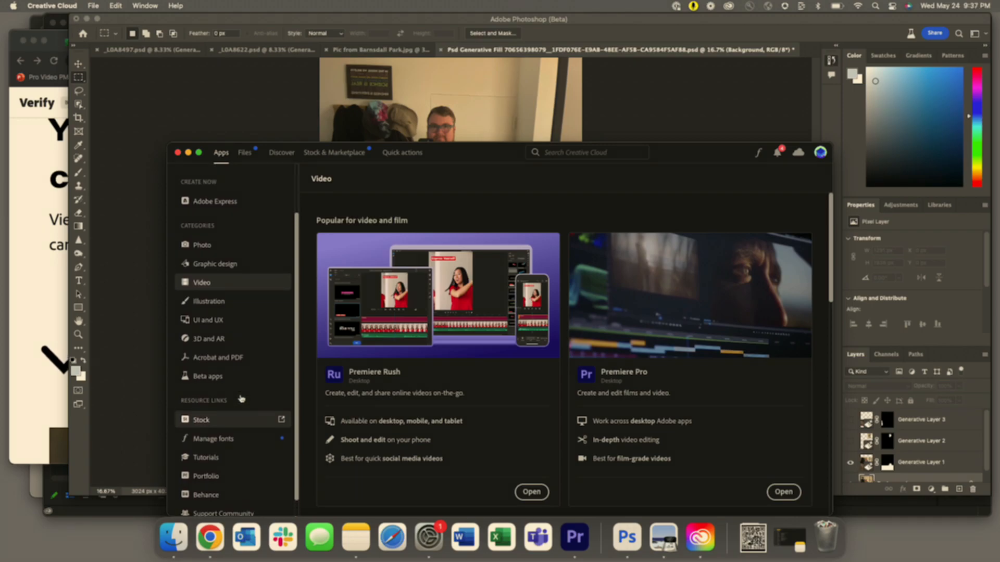
pyautogui.click(213, 380)
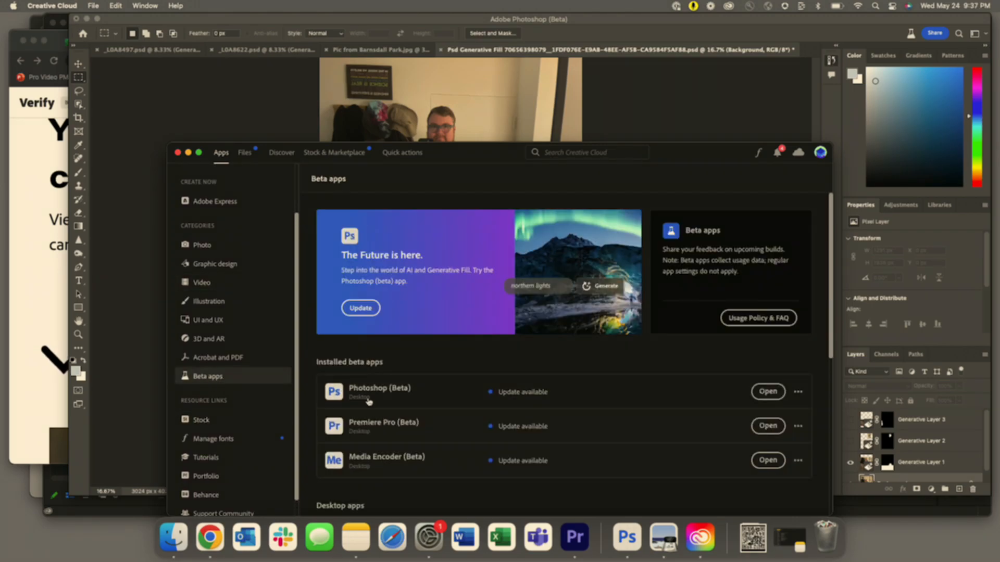
pyautogui.scroll(-4, 375, 401)
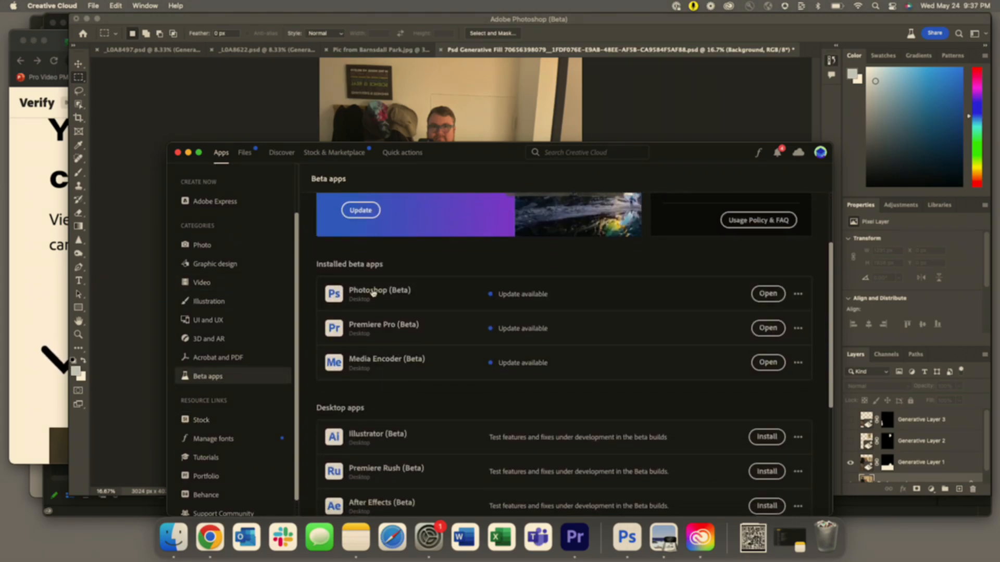